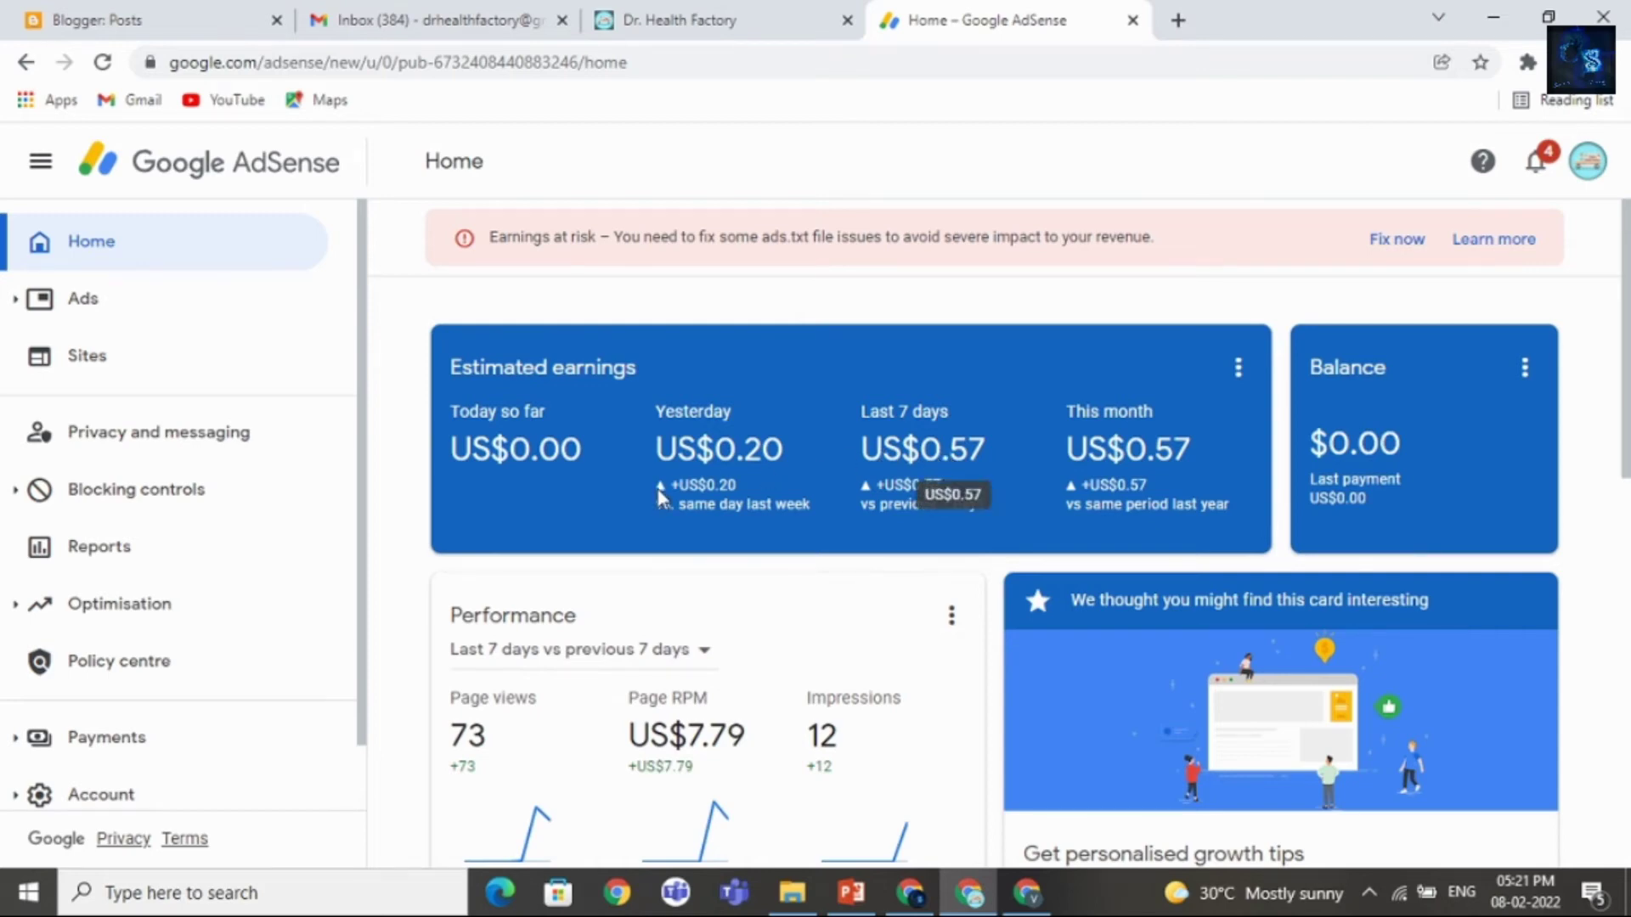
Step: Scroll through the AdSense Home dashboard to review earnings and performance figures
scroll(934, 535, "down", 4)
scroll(1019, 578, "up", 4)
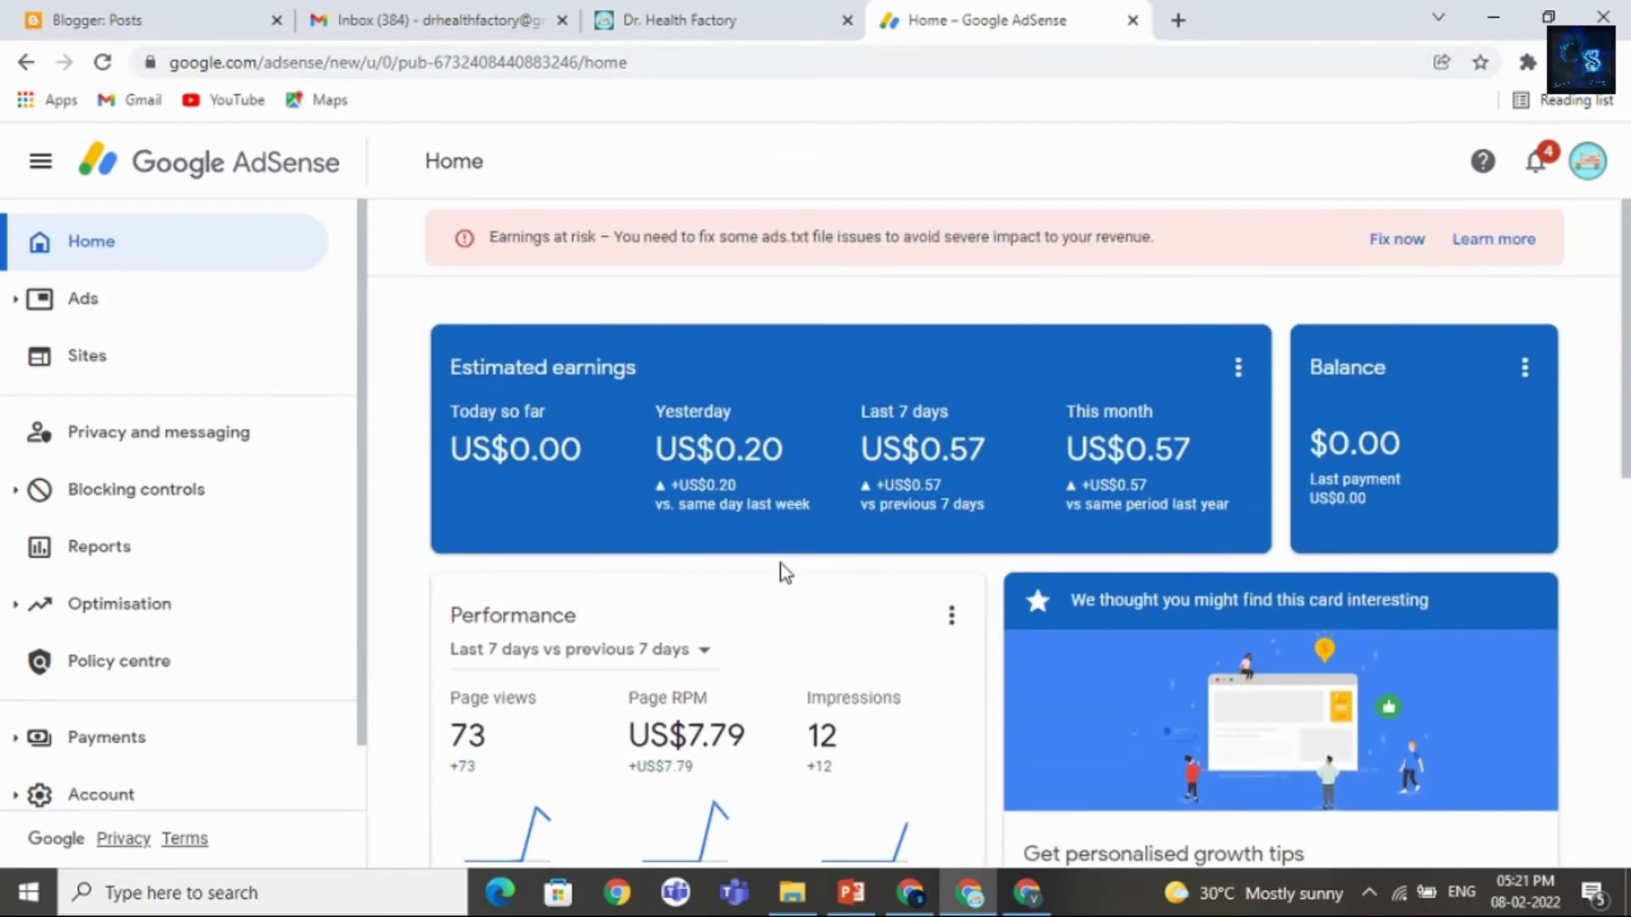
scroll(782, 570, "down", 3)
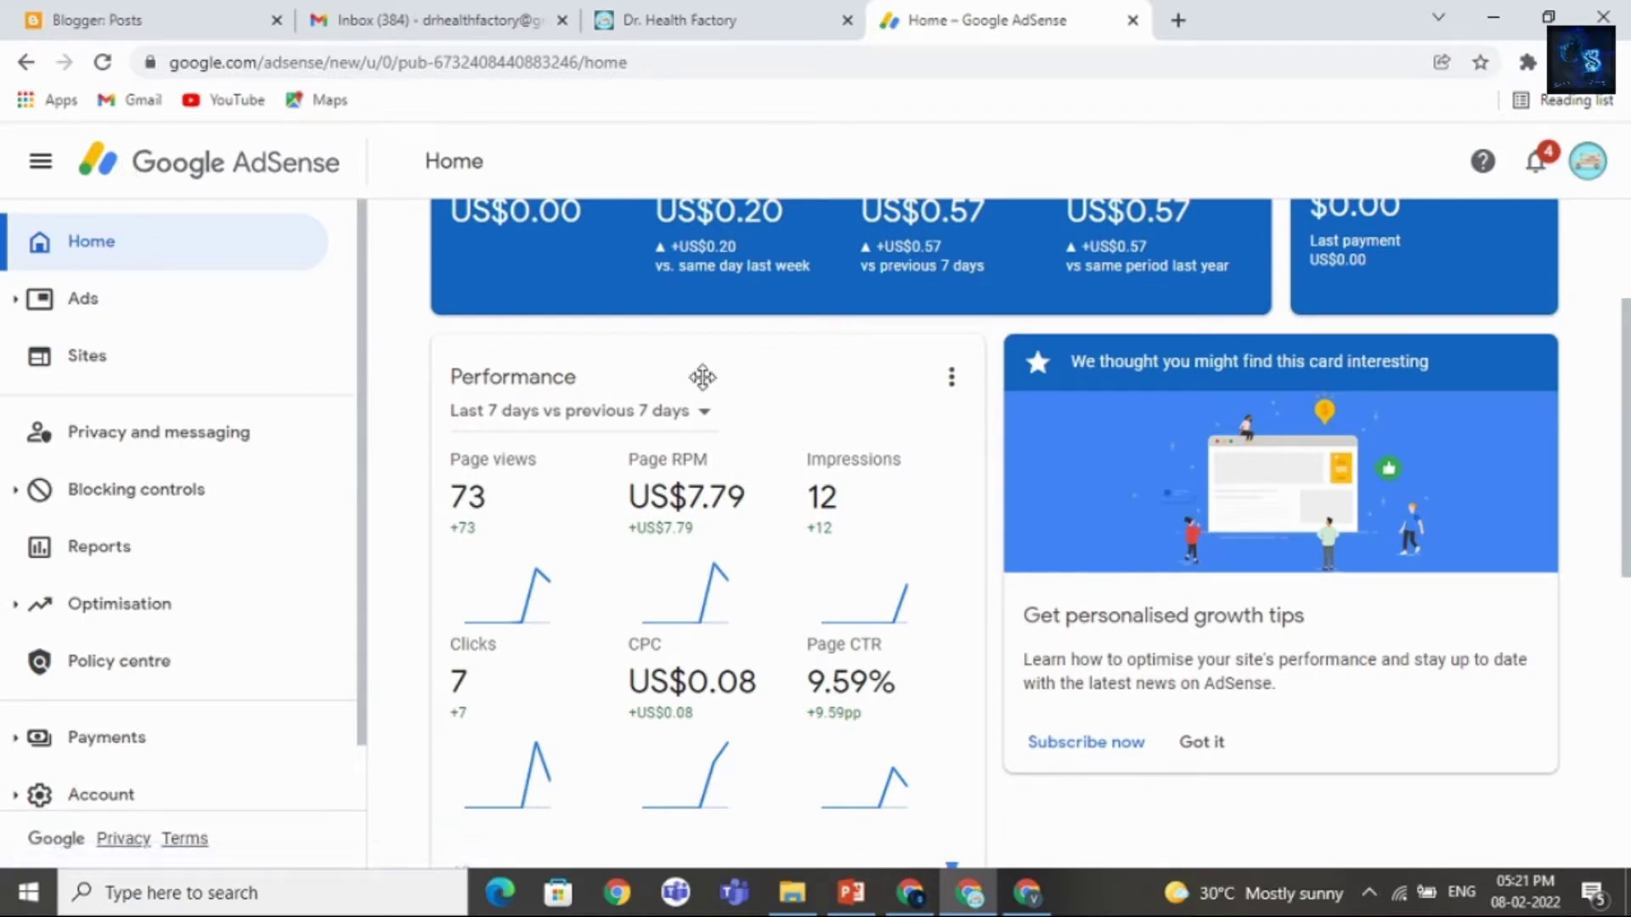
scroll(875, 534, "up", 3)
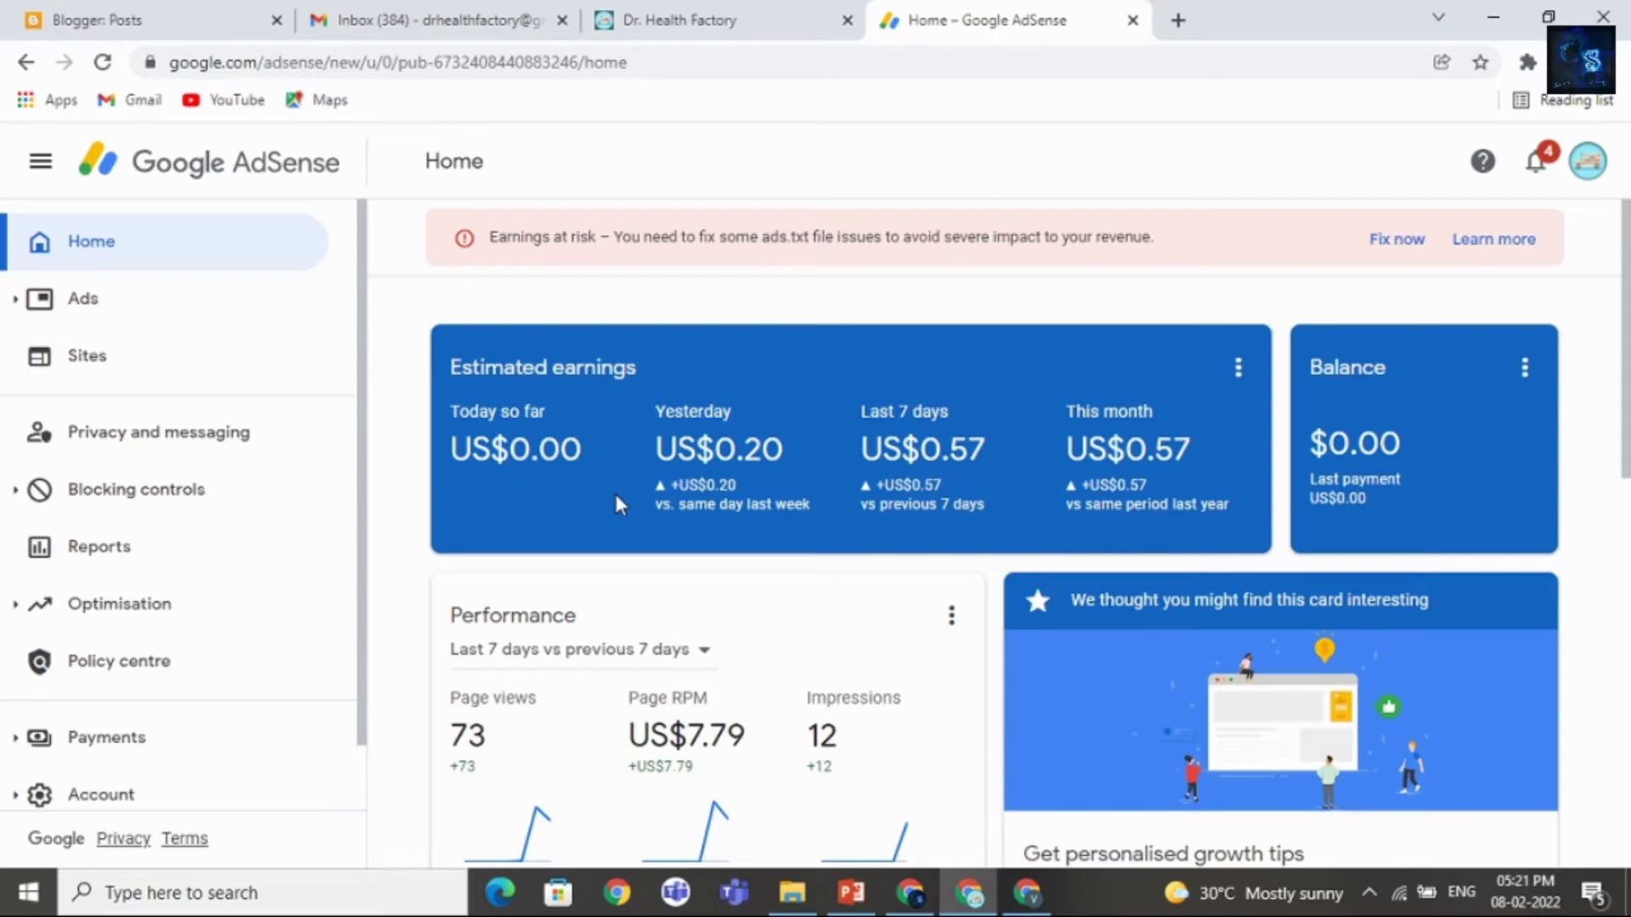
scroll(620, 502, "down", 1)
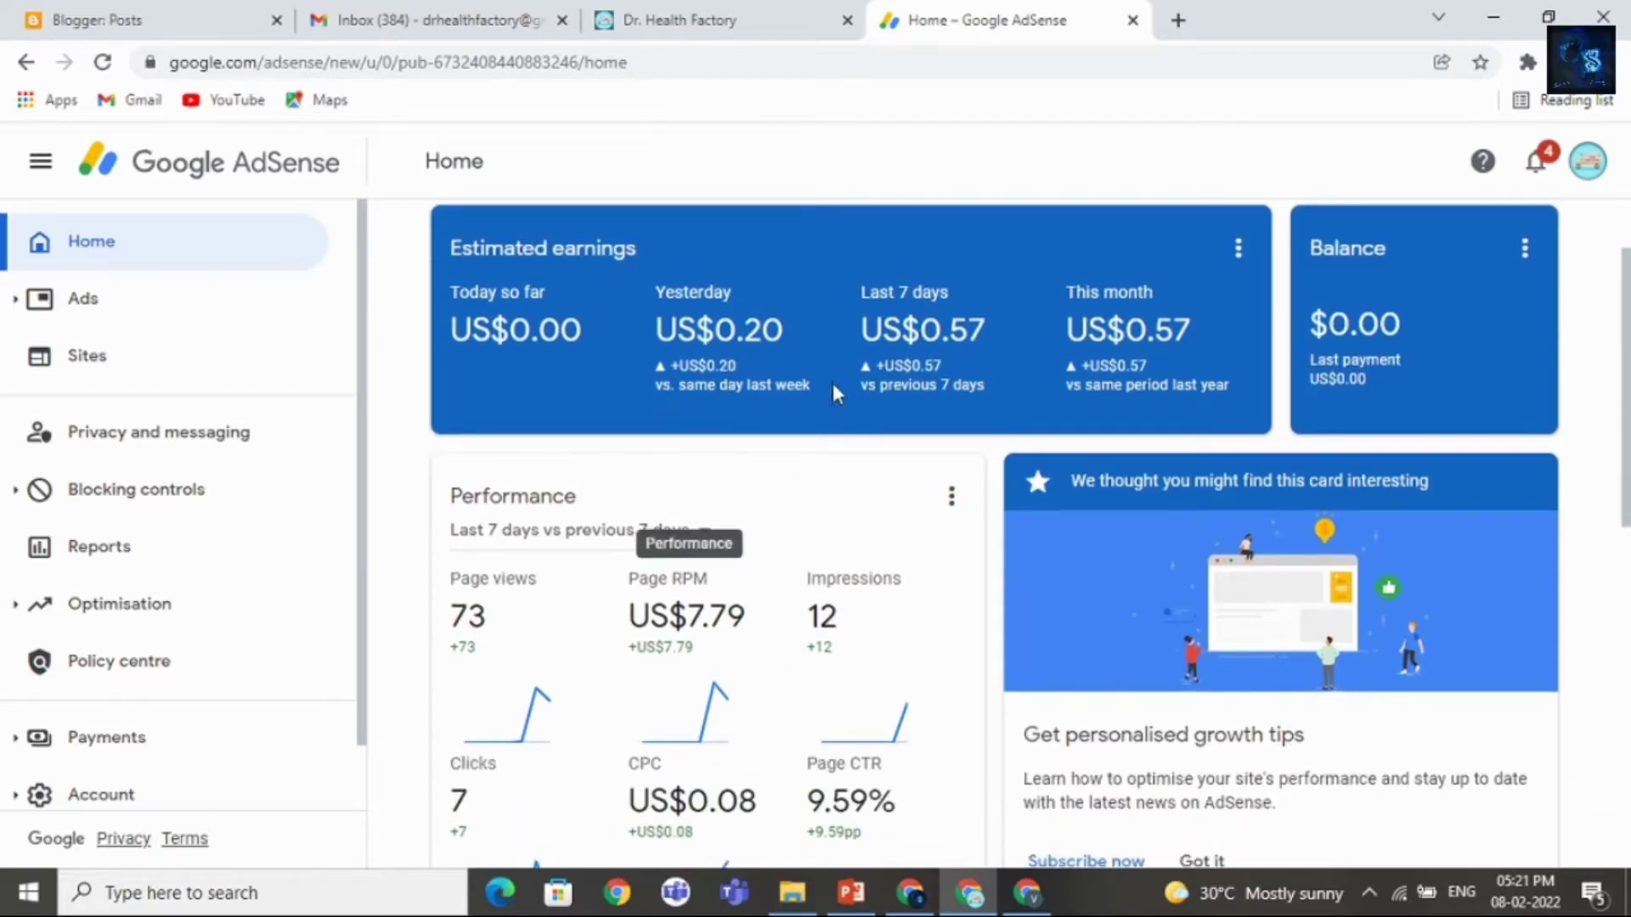
scroll(830, 474, "up", 1)
Step: Bring up the Dr. Health Factory blog, scroll its posts, and reload the page
left_click(755, 6)
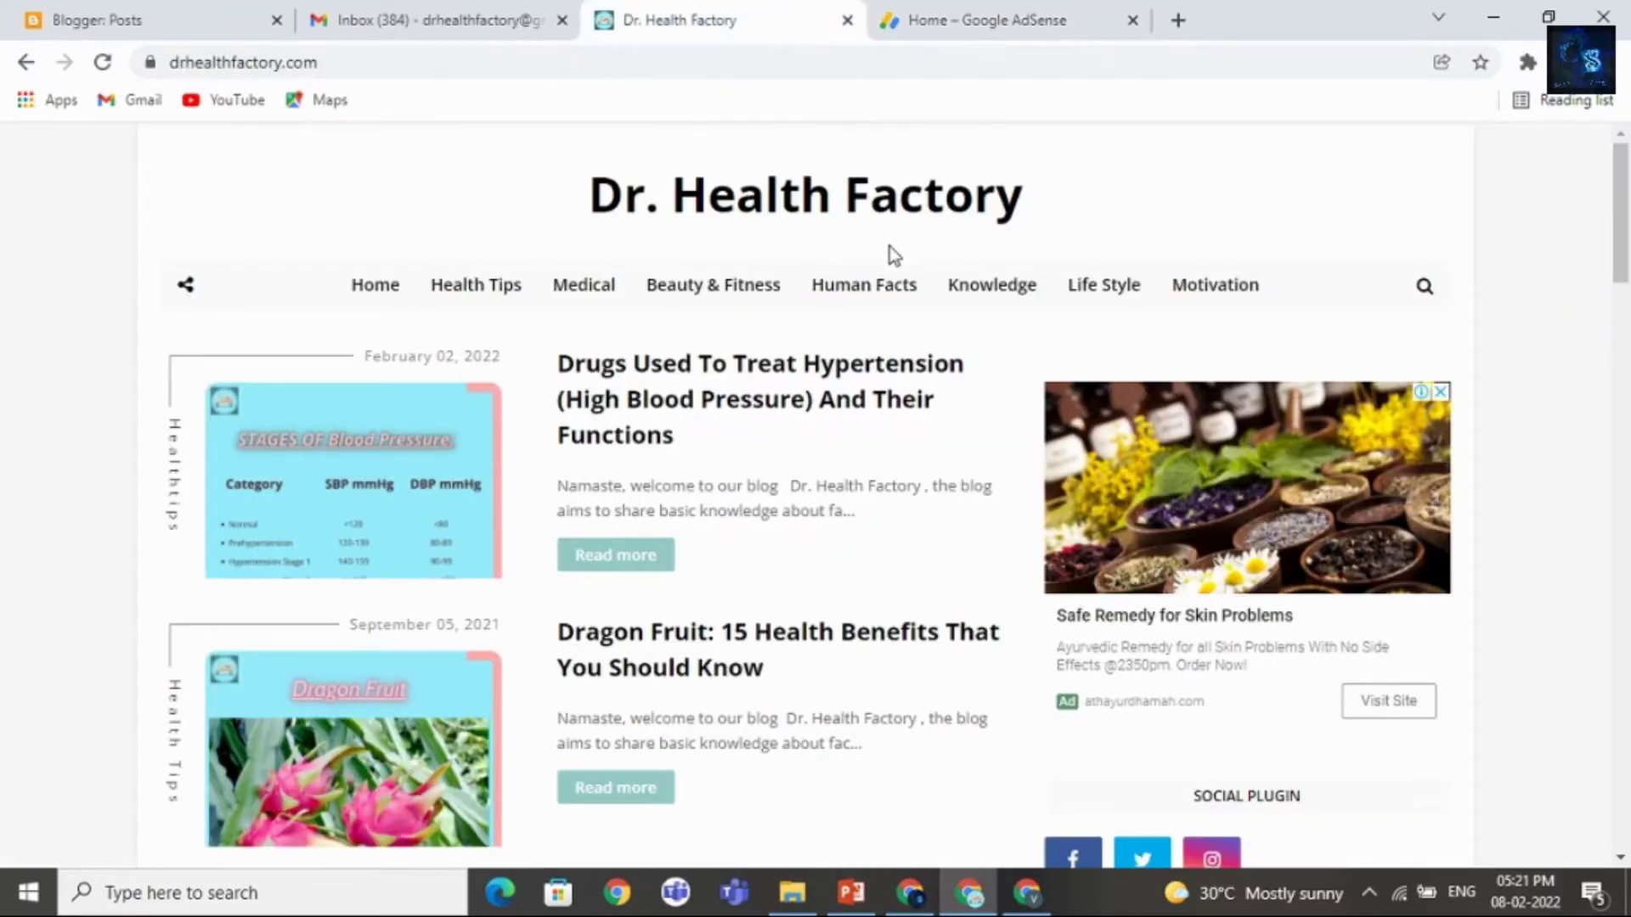
scroll(884, 491, "down", 3)
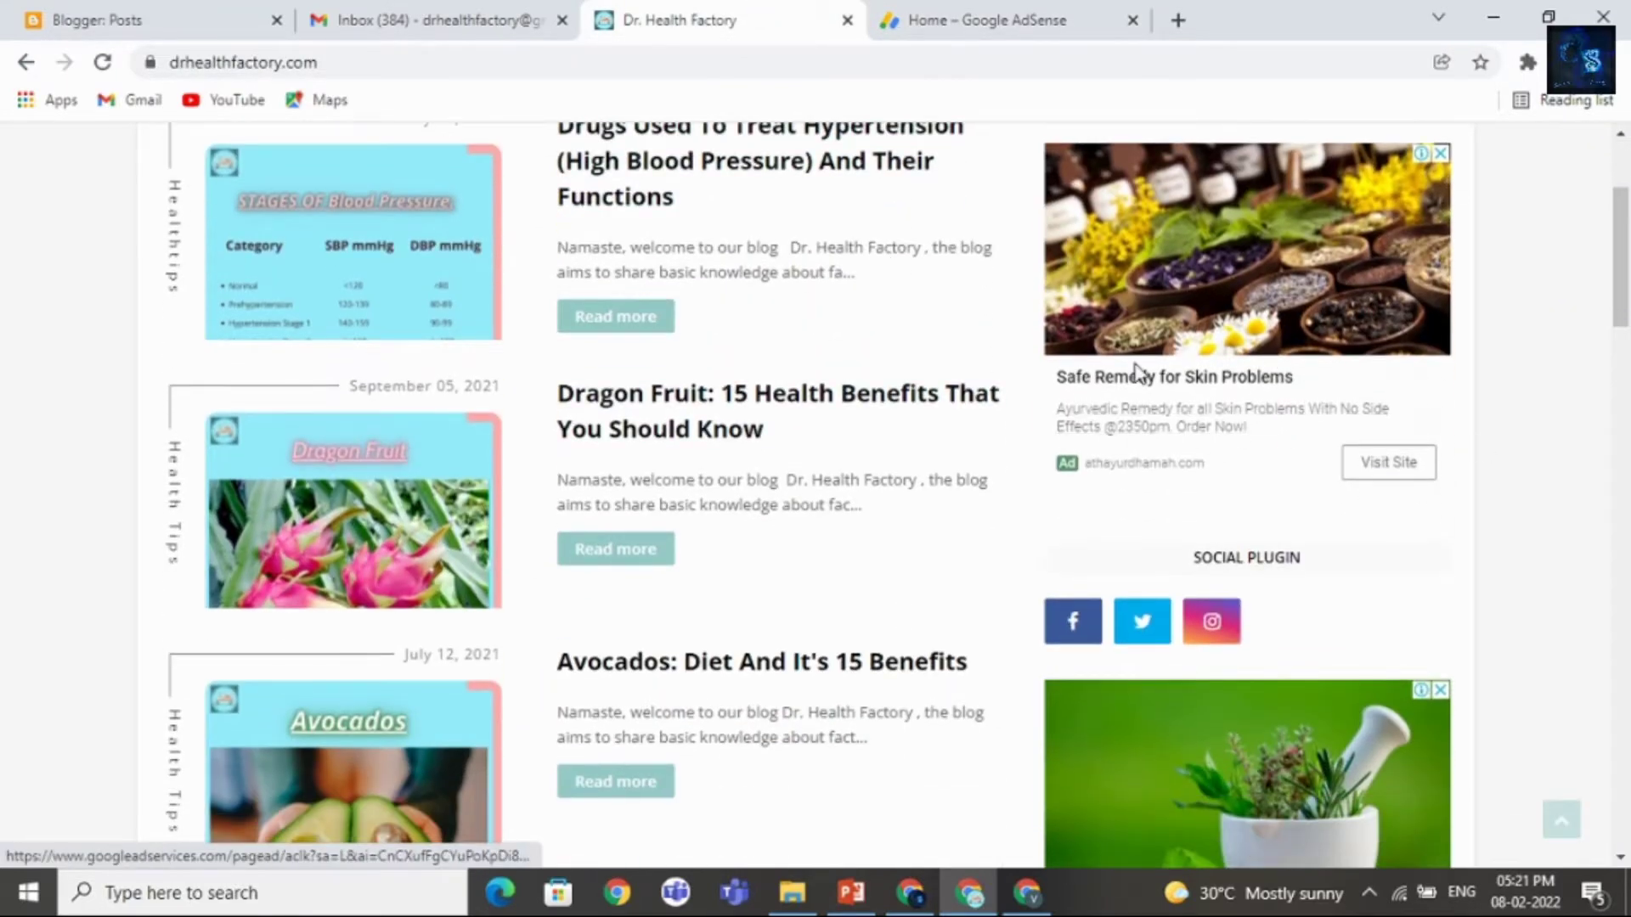
scroll(1139, 374, "down", 5)
scroll(688, 425, "up", 5)
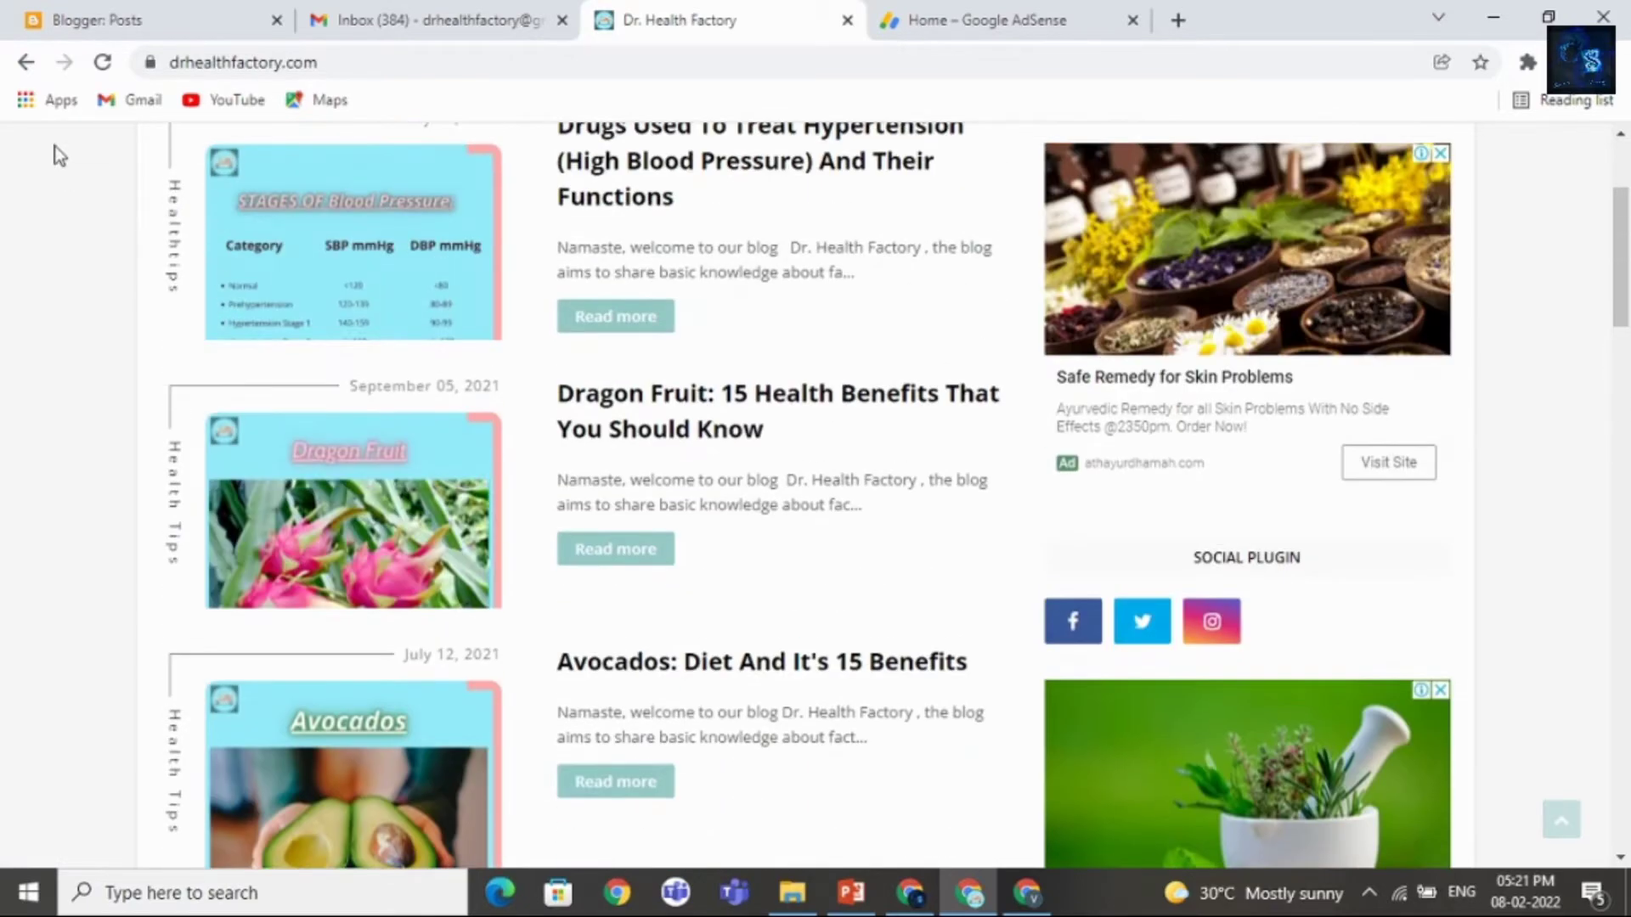
left_click(102, 62)
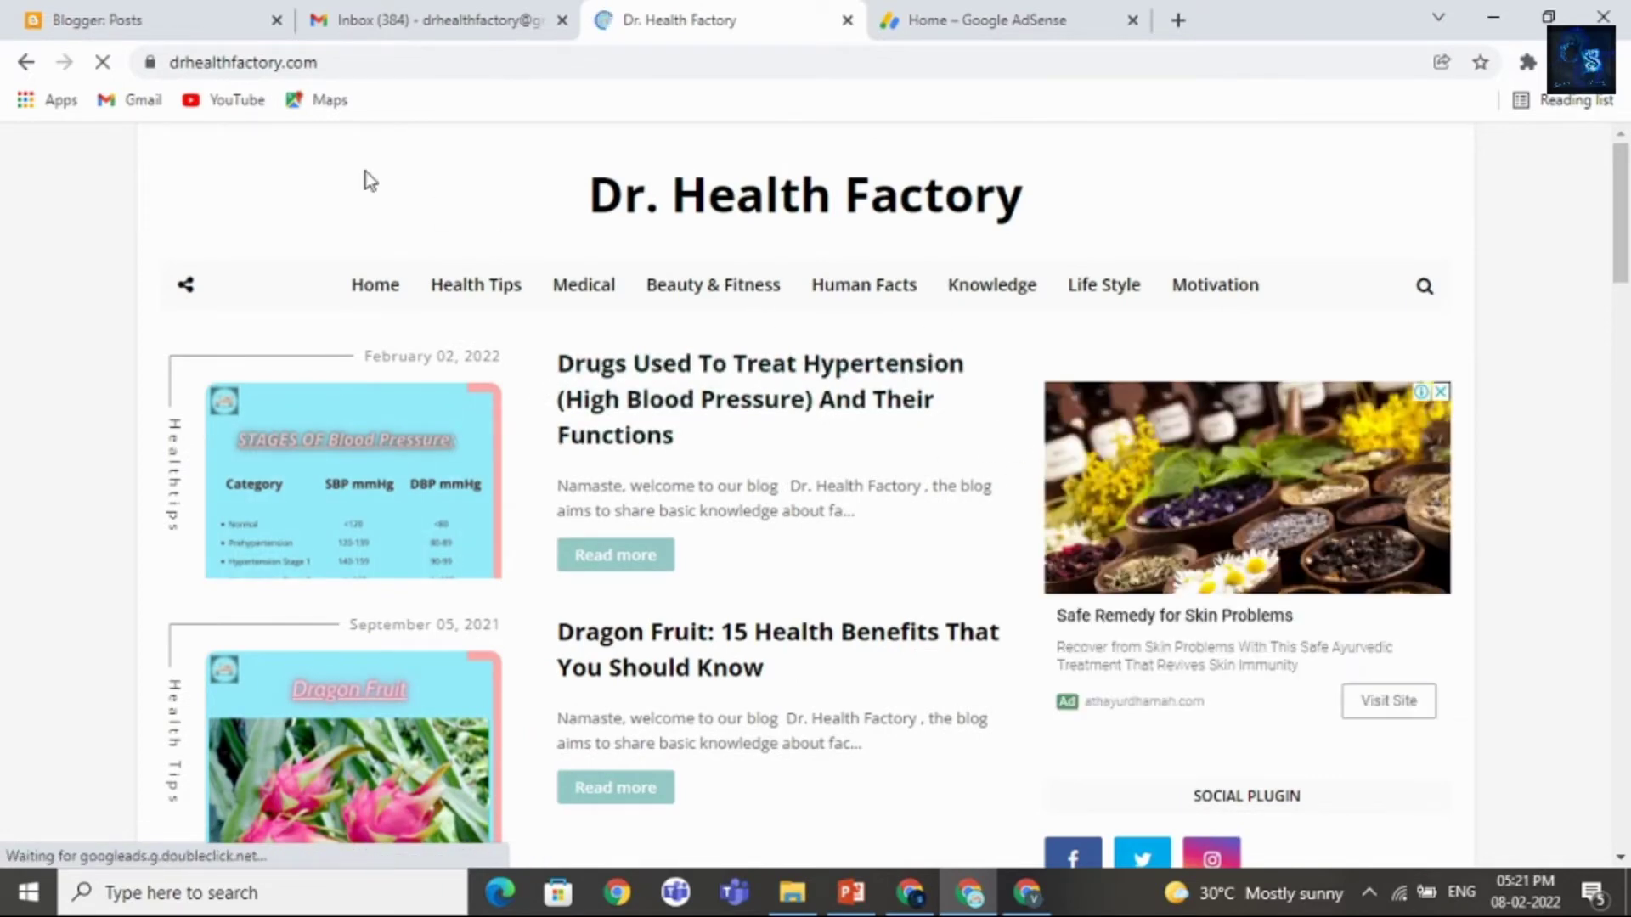
Step: In Gmail, open and read the AdSense 'Your site is now ready to serve AdSense ads' email
left_click(523, 12)
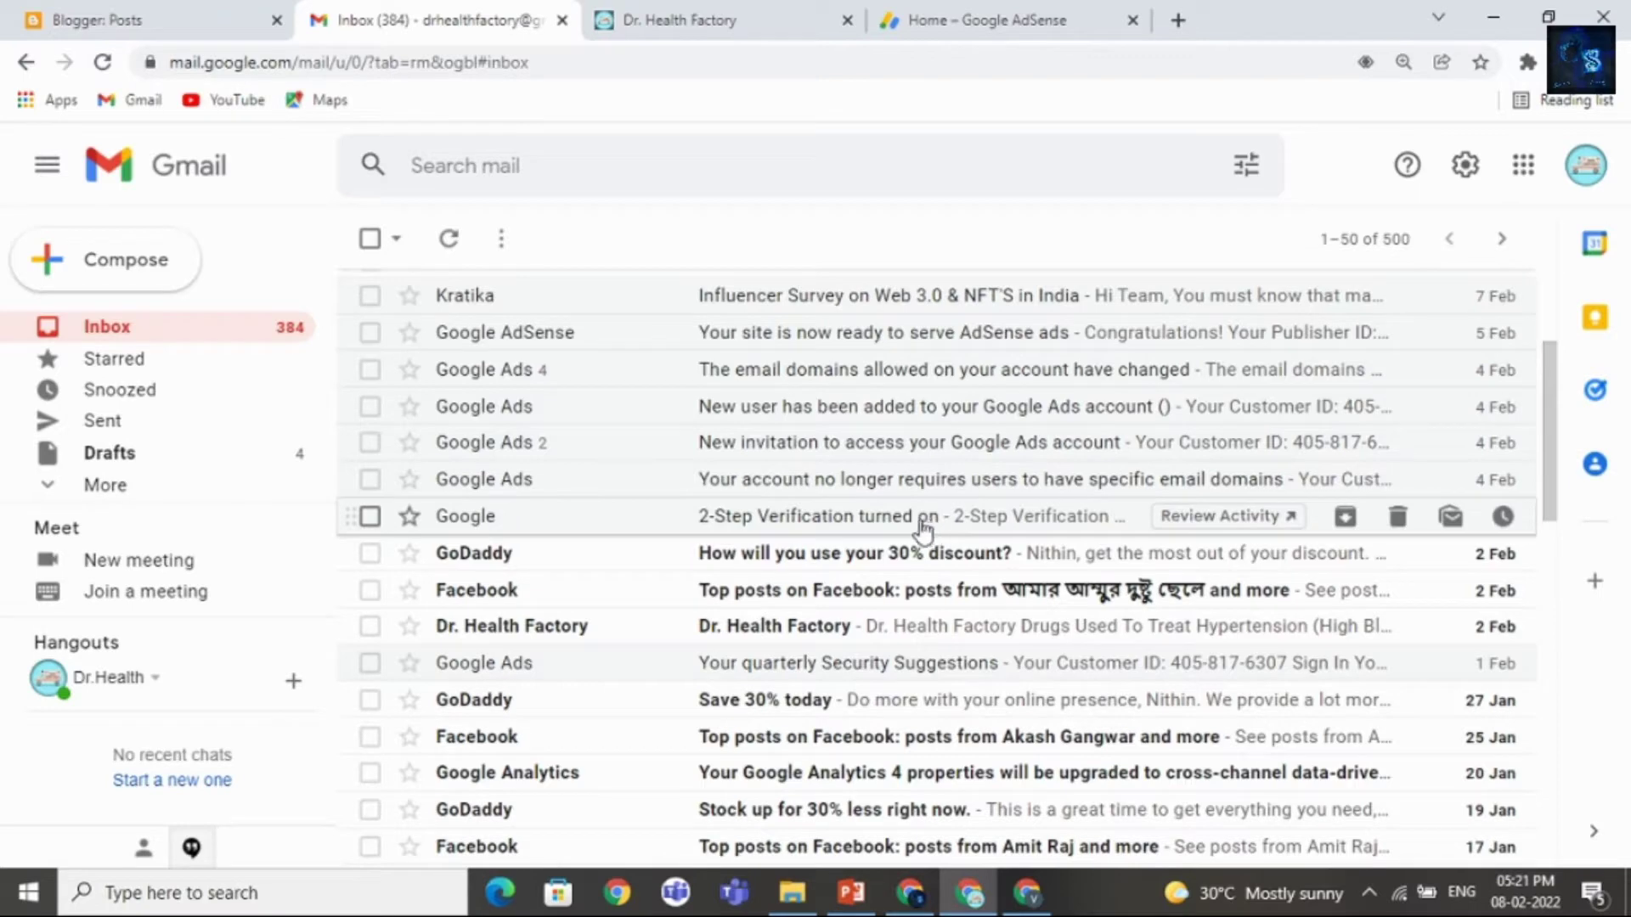
left_click(863, 342)
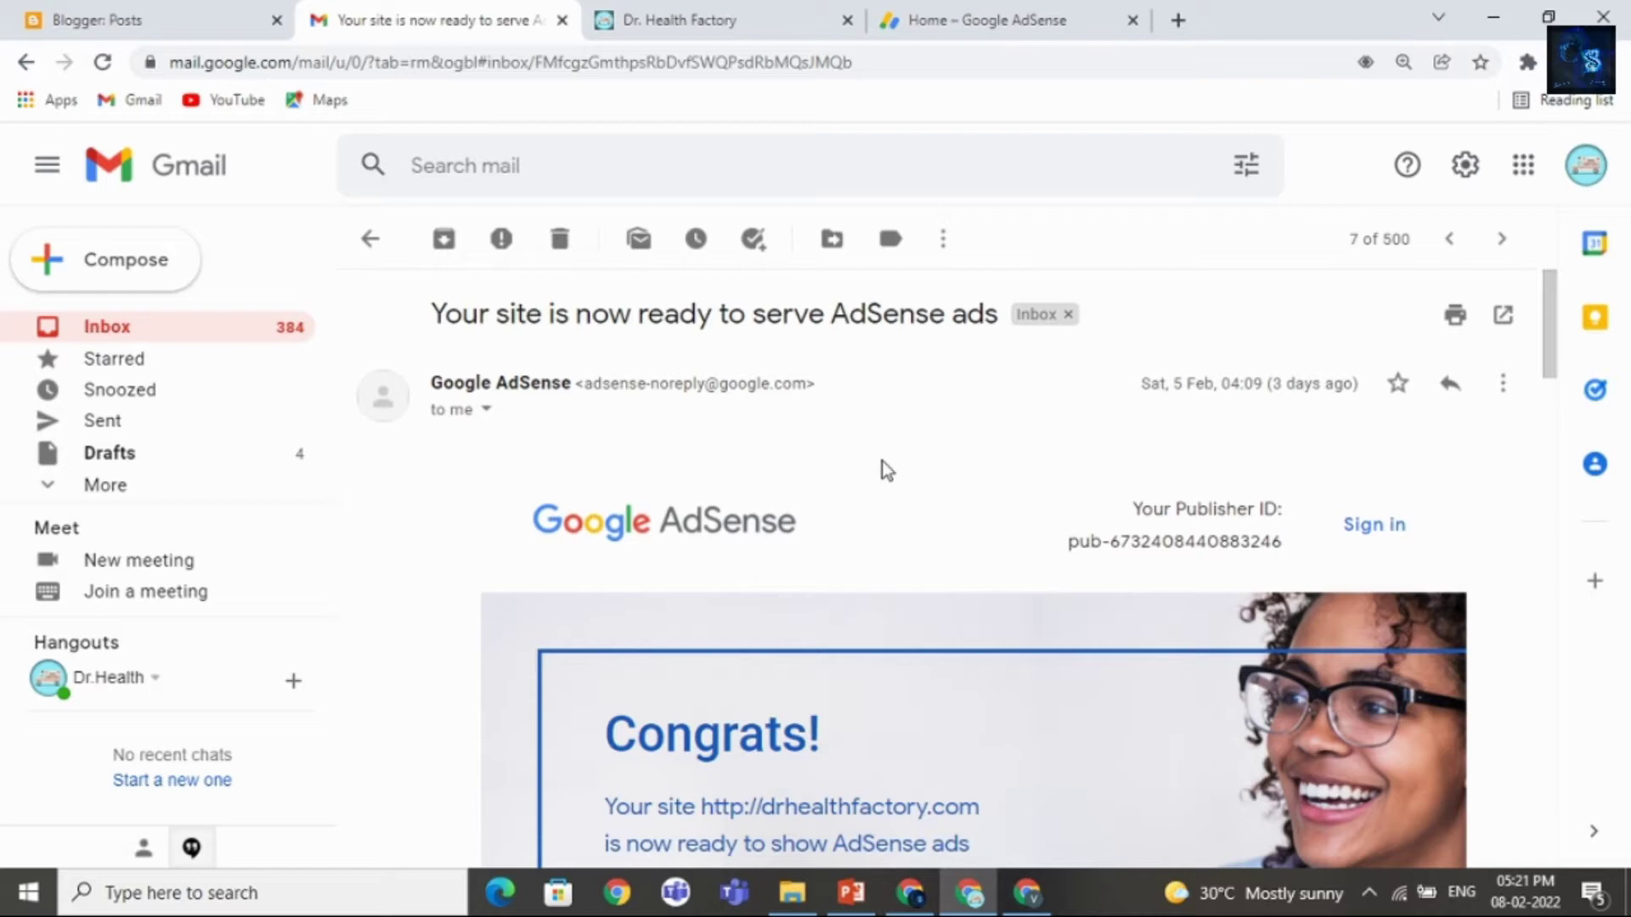
scroll(884, 462, "down", 4)
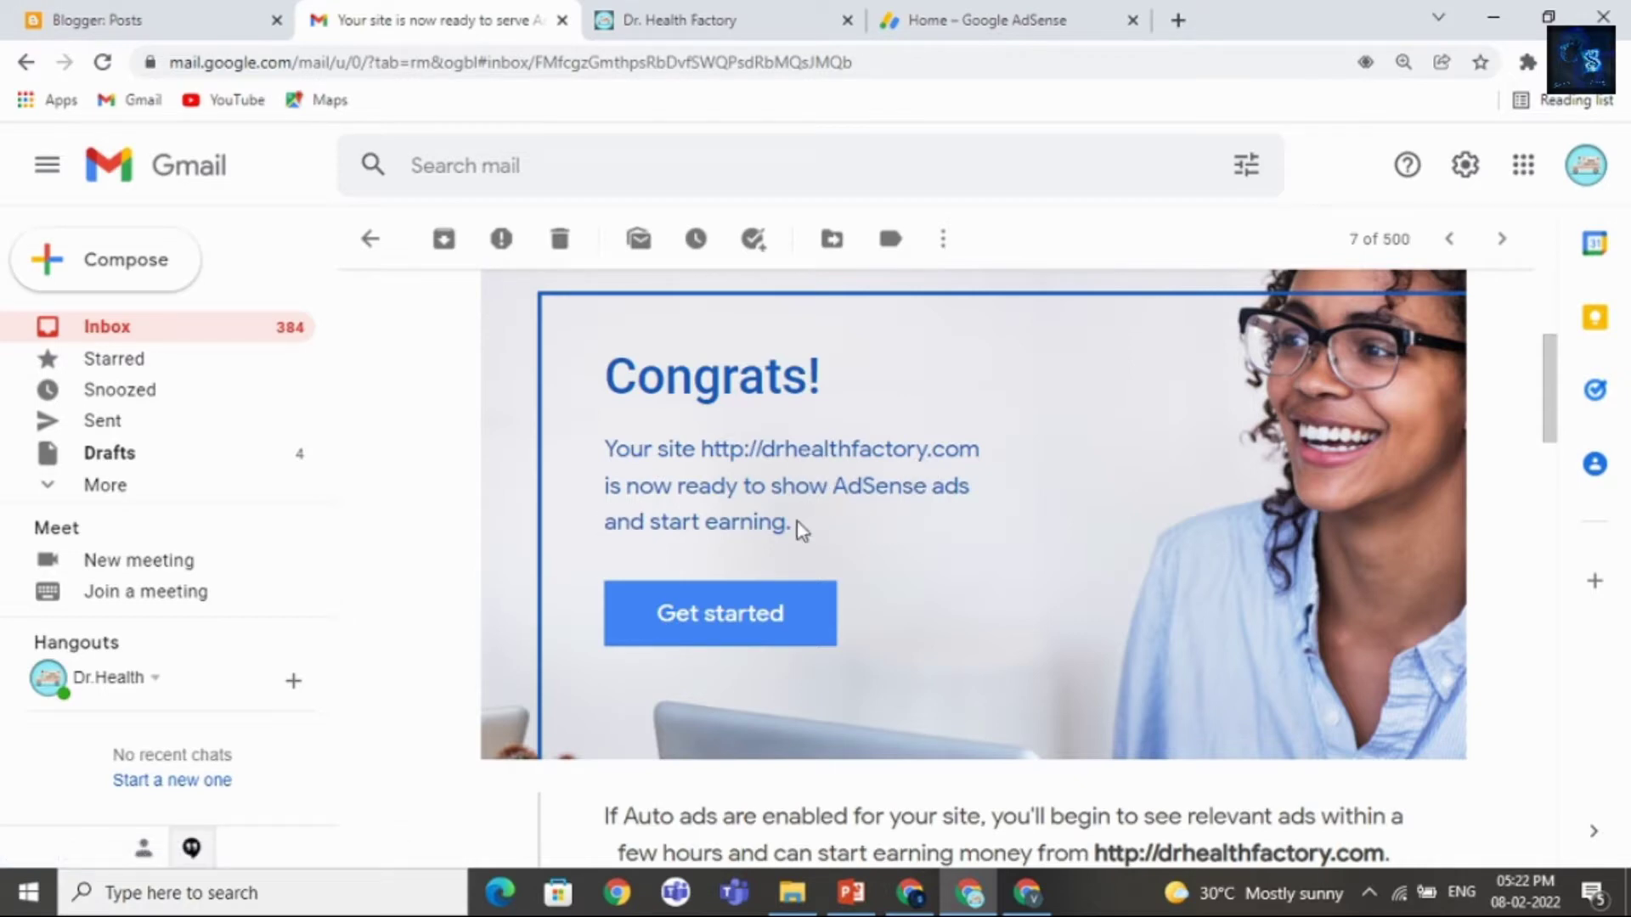
scroll(830, 601, "up", 1)
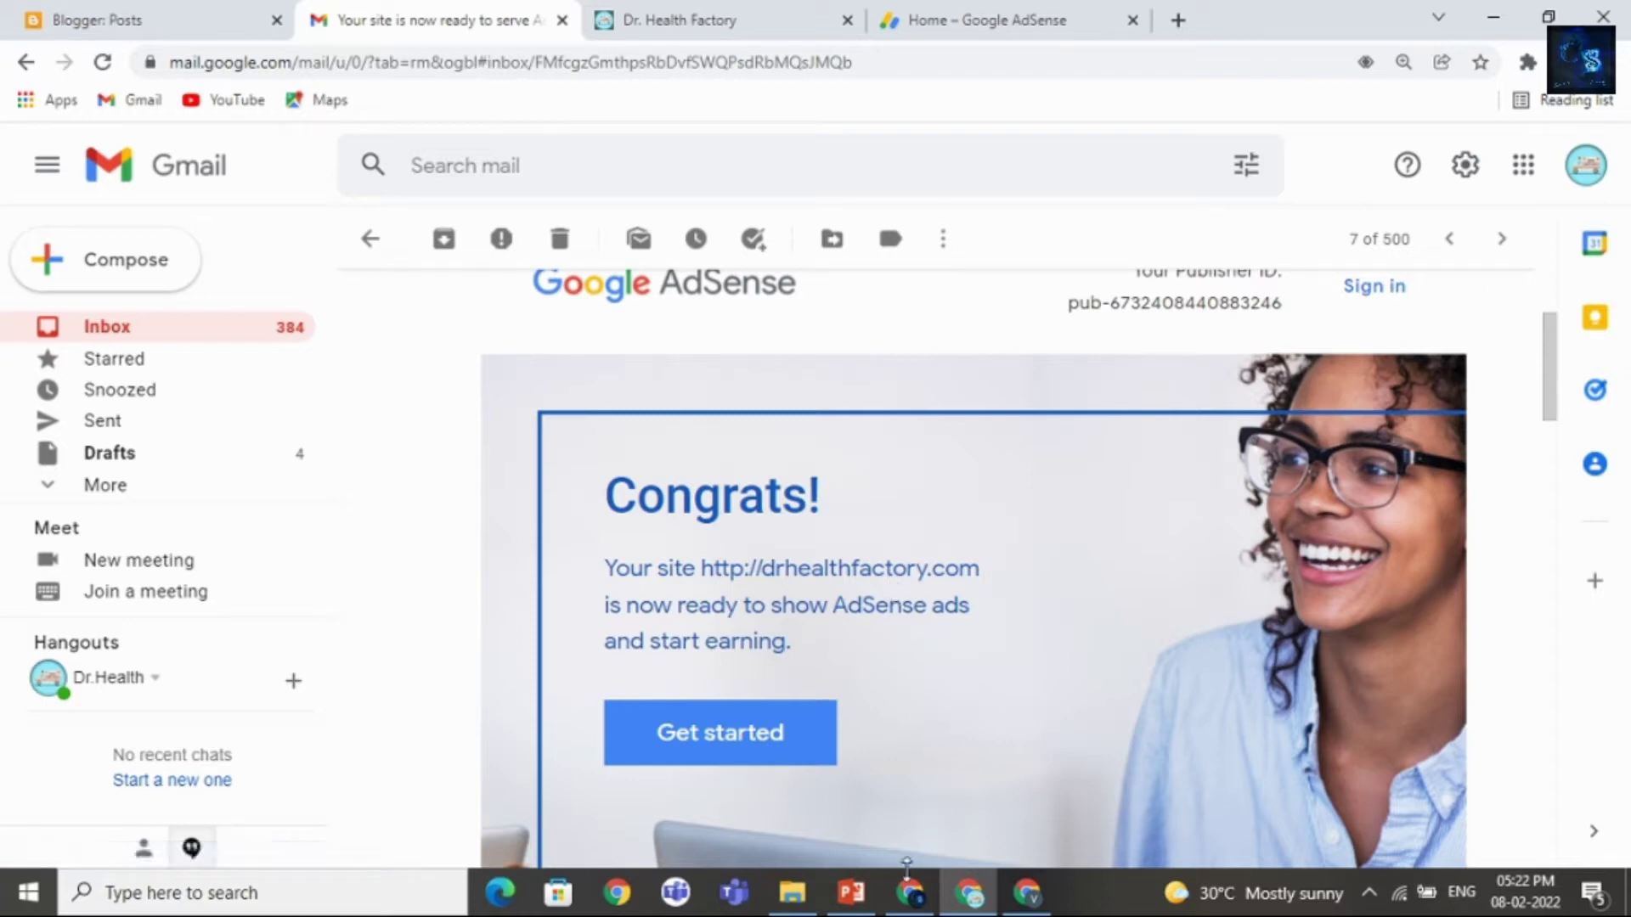
Step: Look over the Blogger posts list and Technology Articles blog, ending on the InnOrig.com homepage
left_click(911, 892)
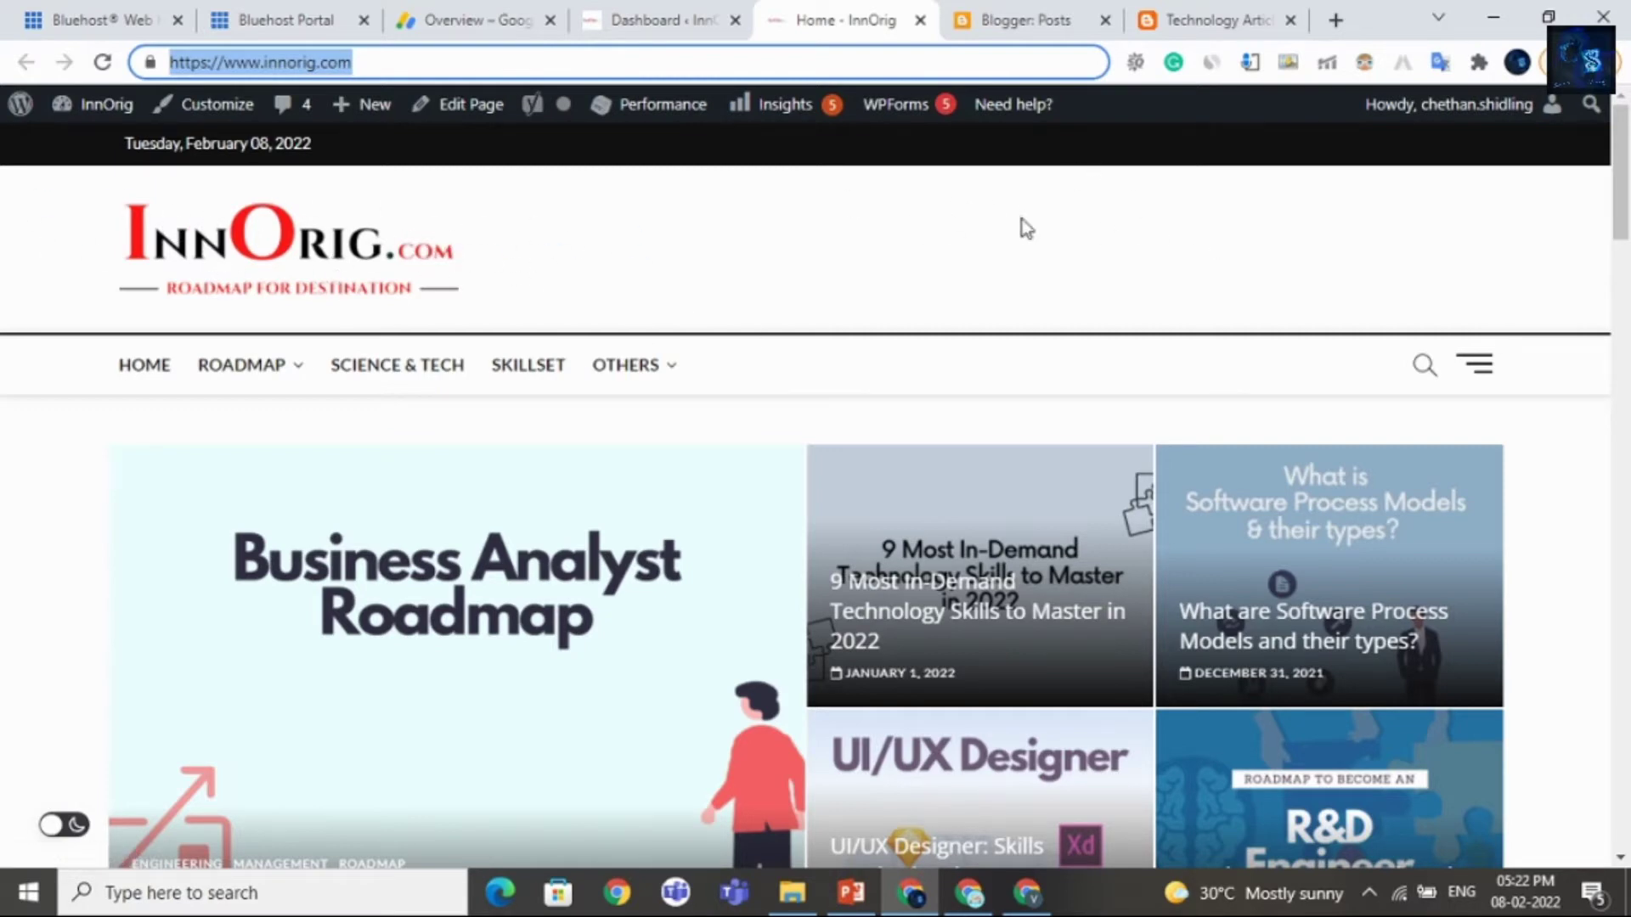
left_click(1034, 12)
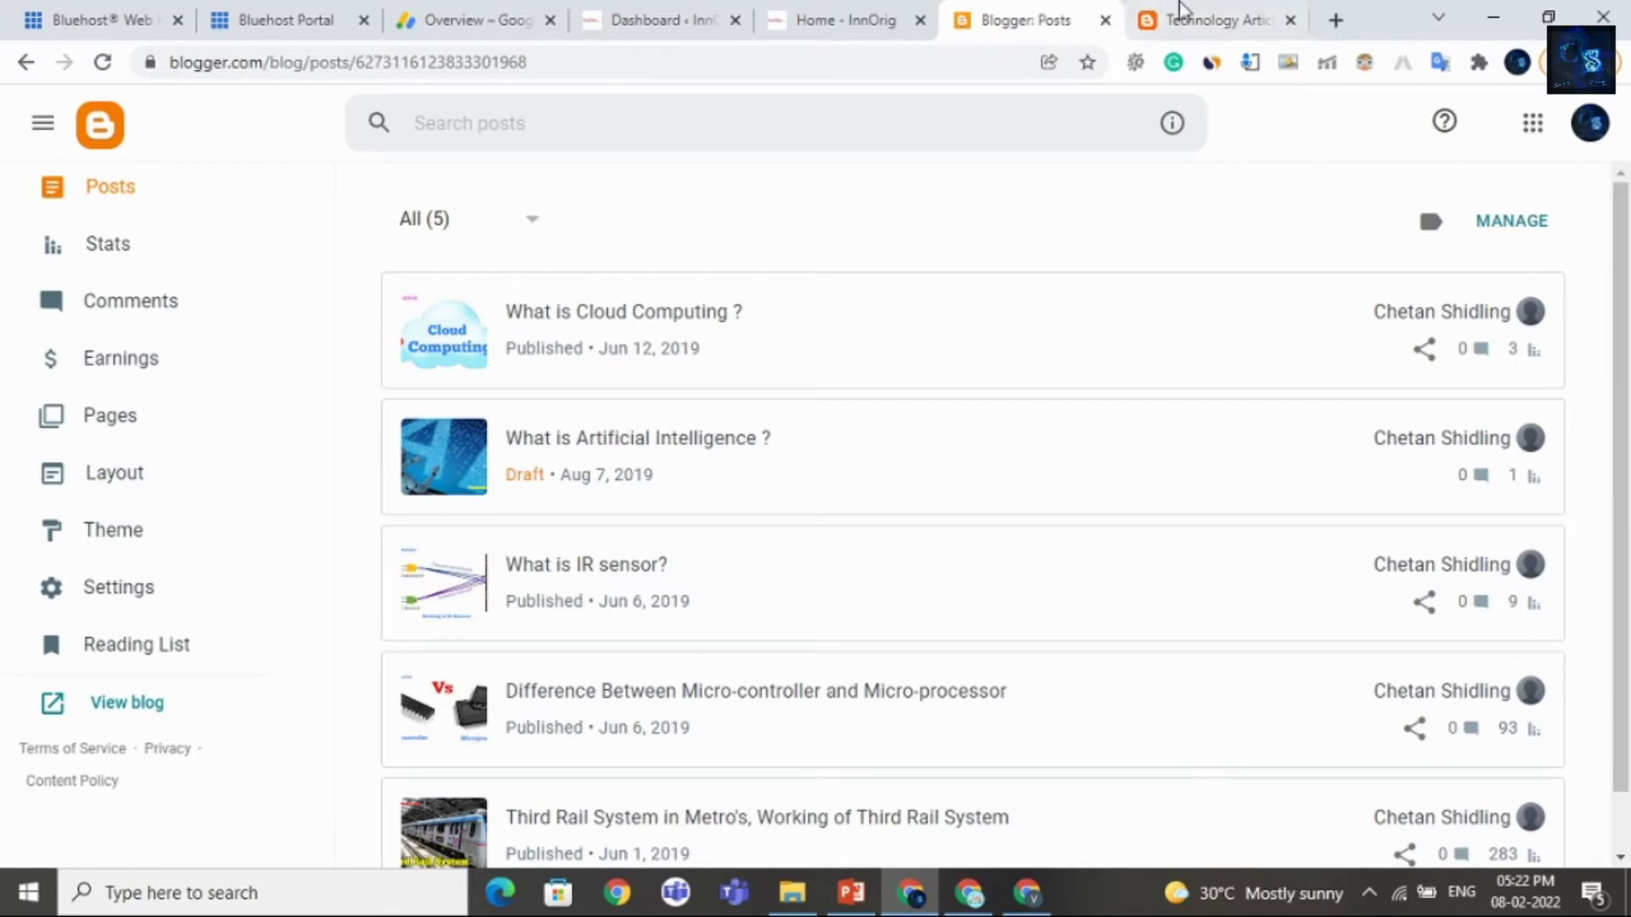
left_click(1244, 16)
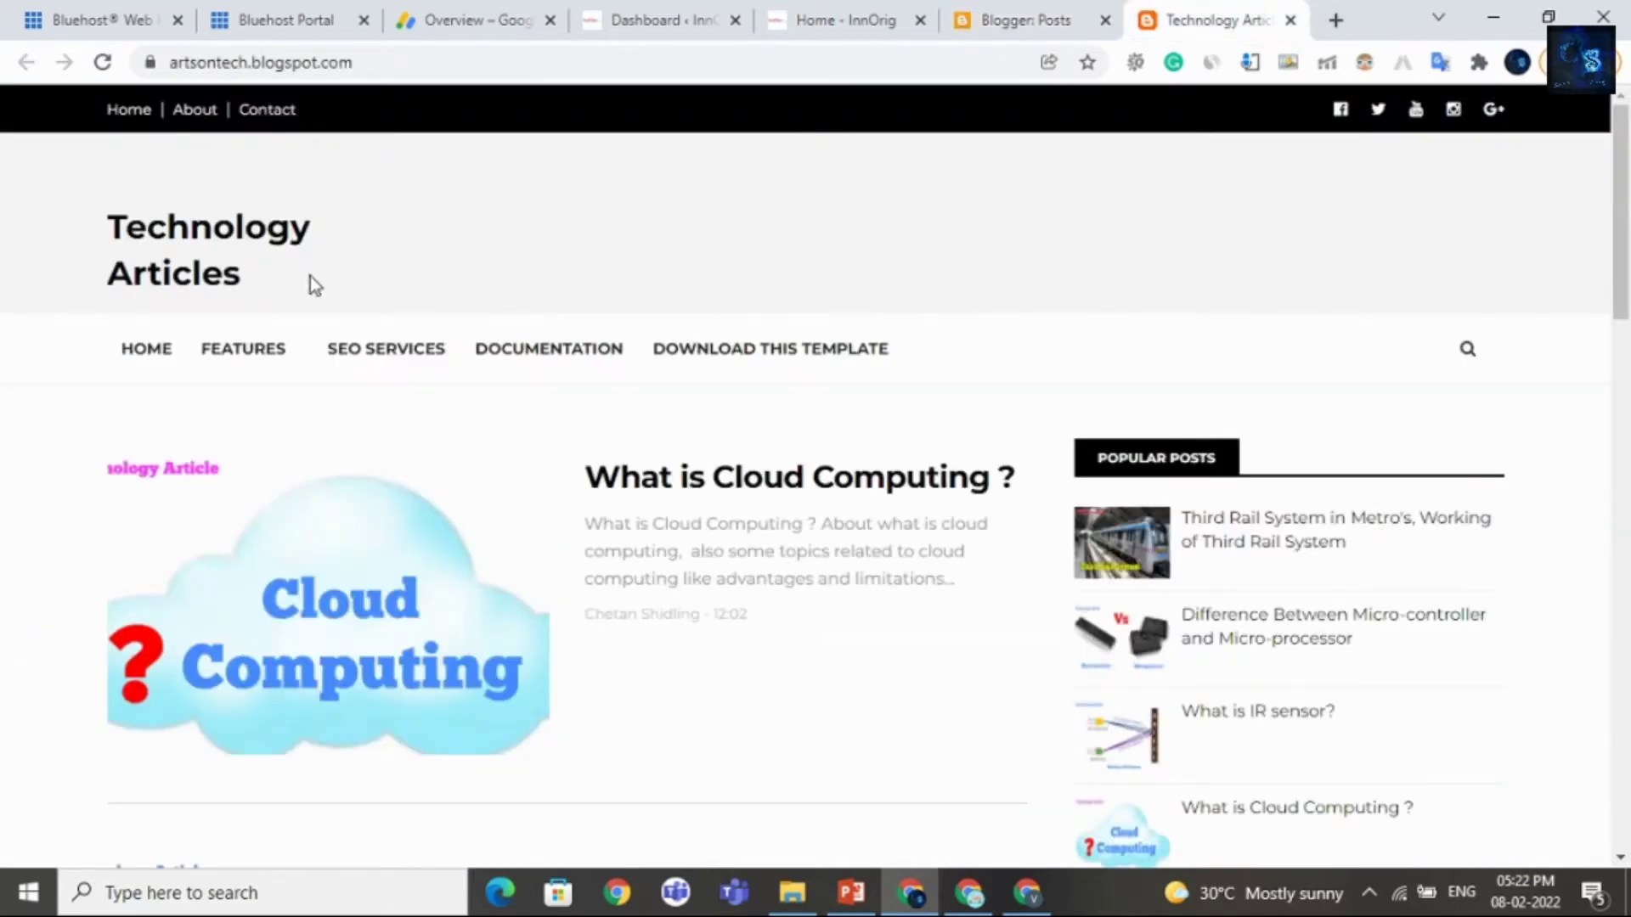
left_click(894, 12)
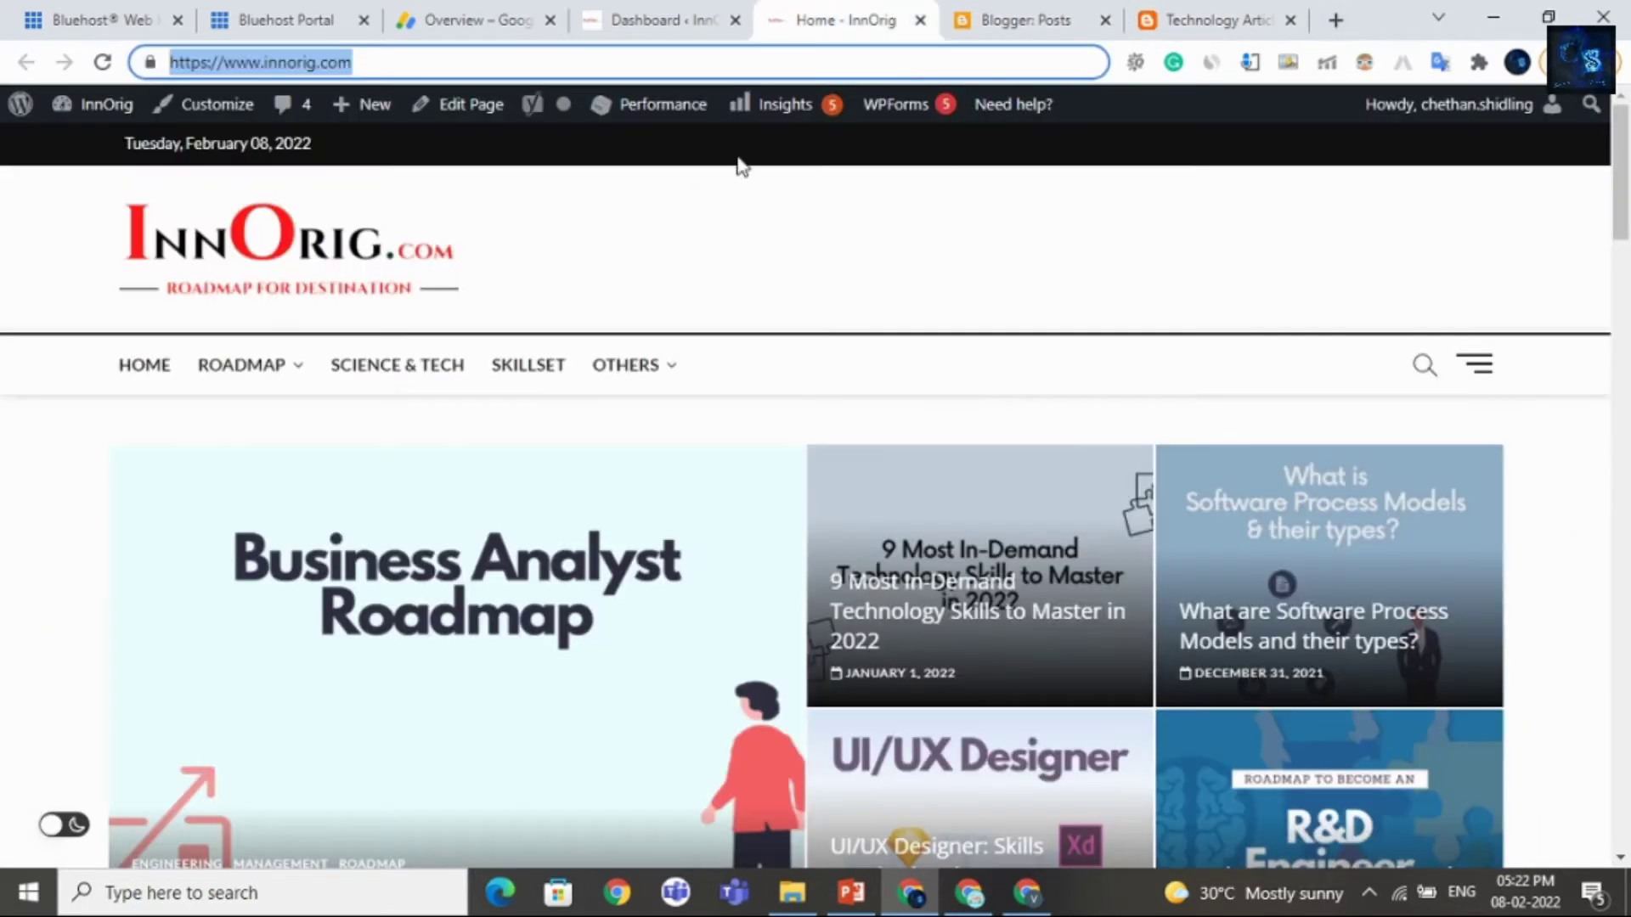
Step: In another Chrome window, search 'google adsense' and open the AdSense start page
left_click(1028, 899)
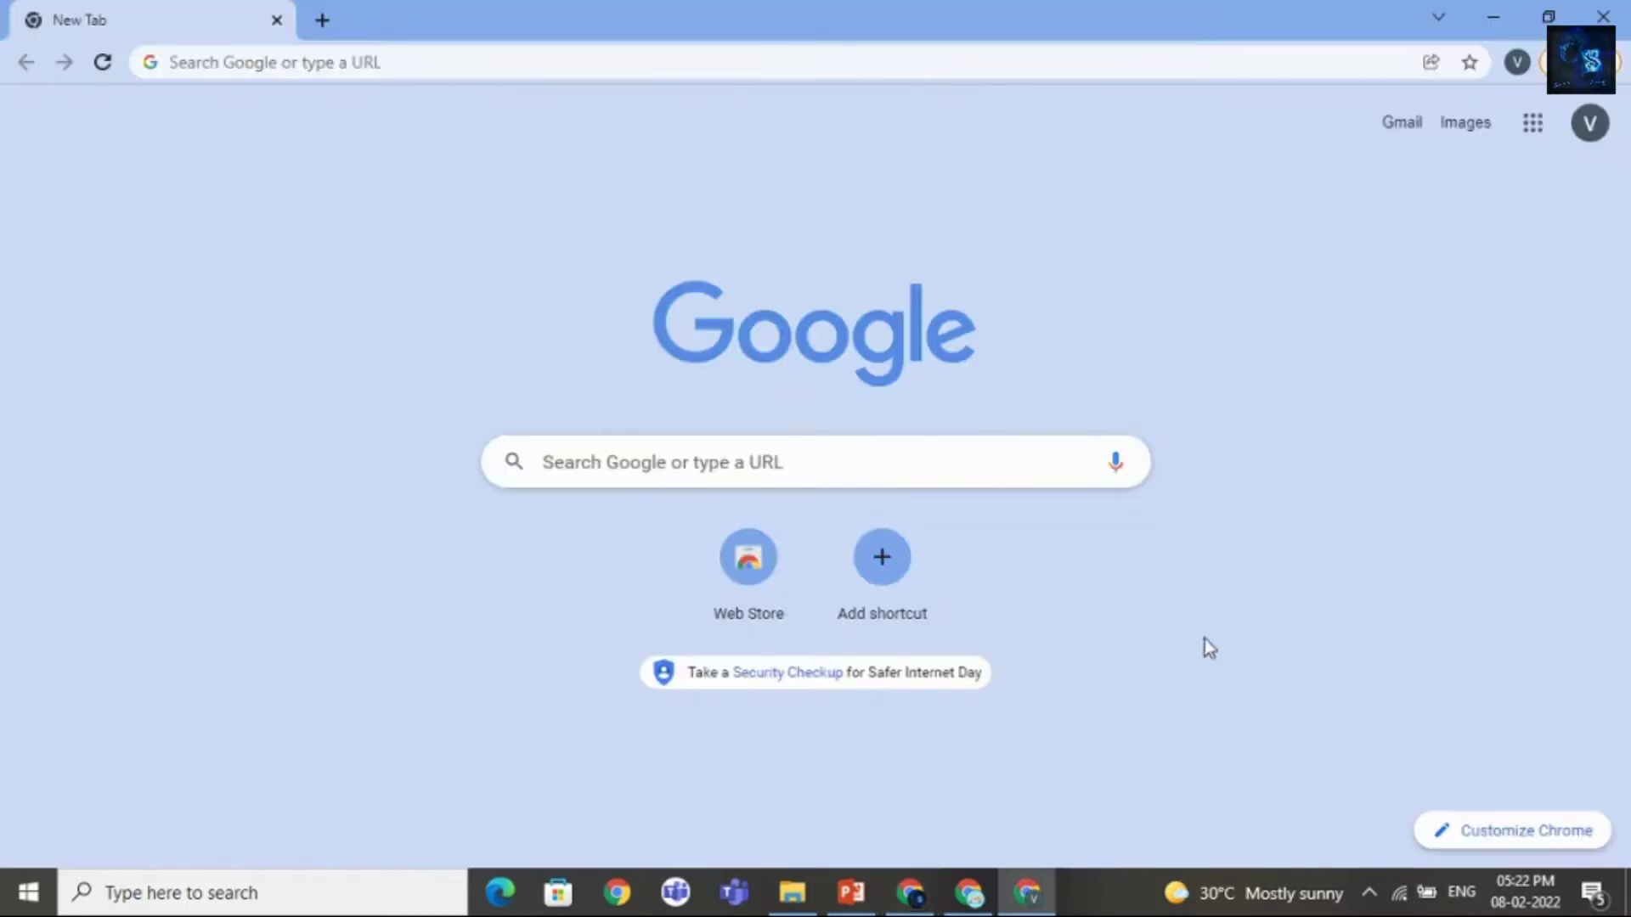
left_click(495, 62)
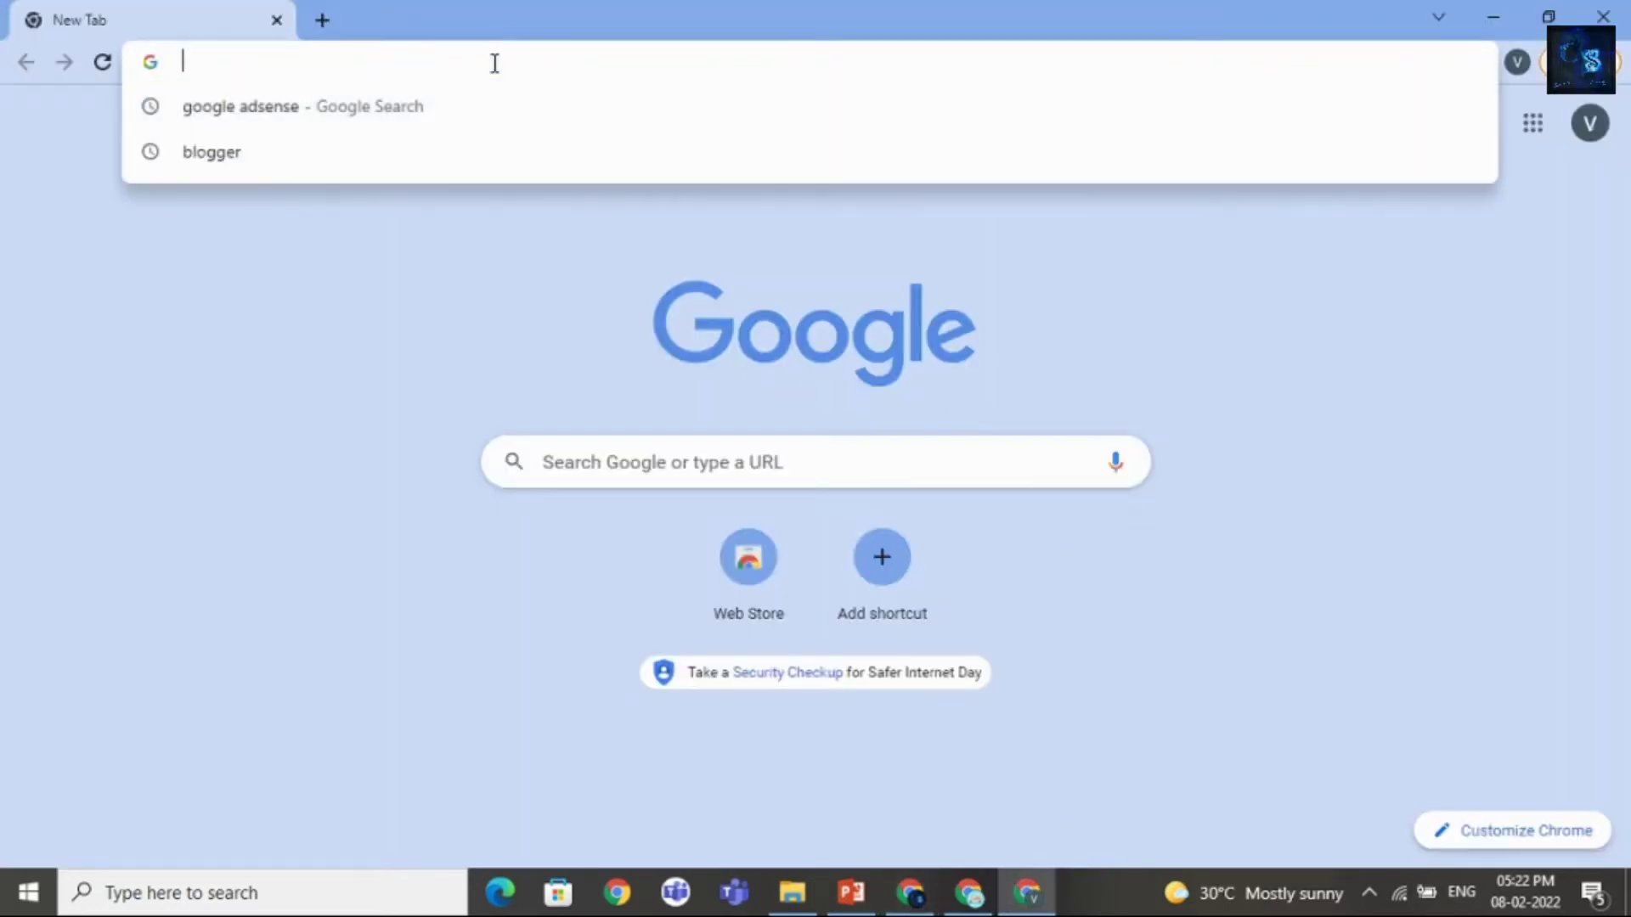
type("goo")
key("Return")
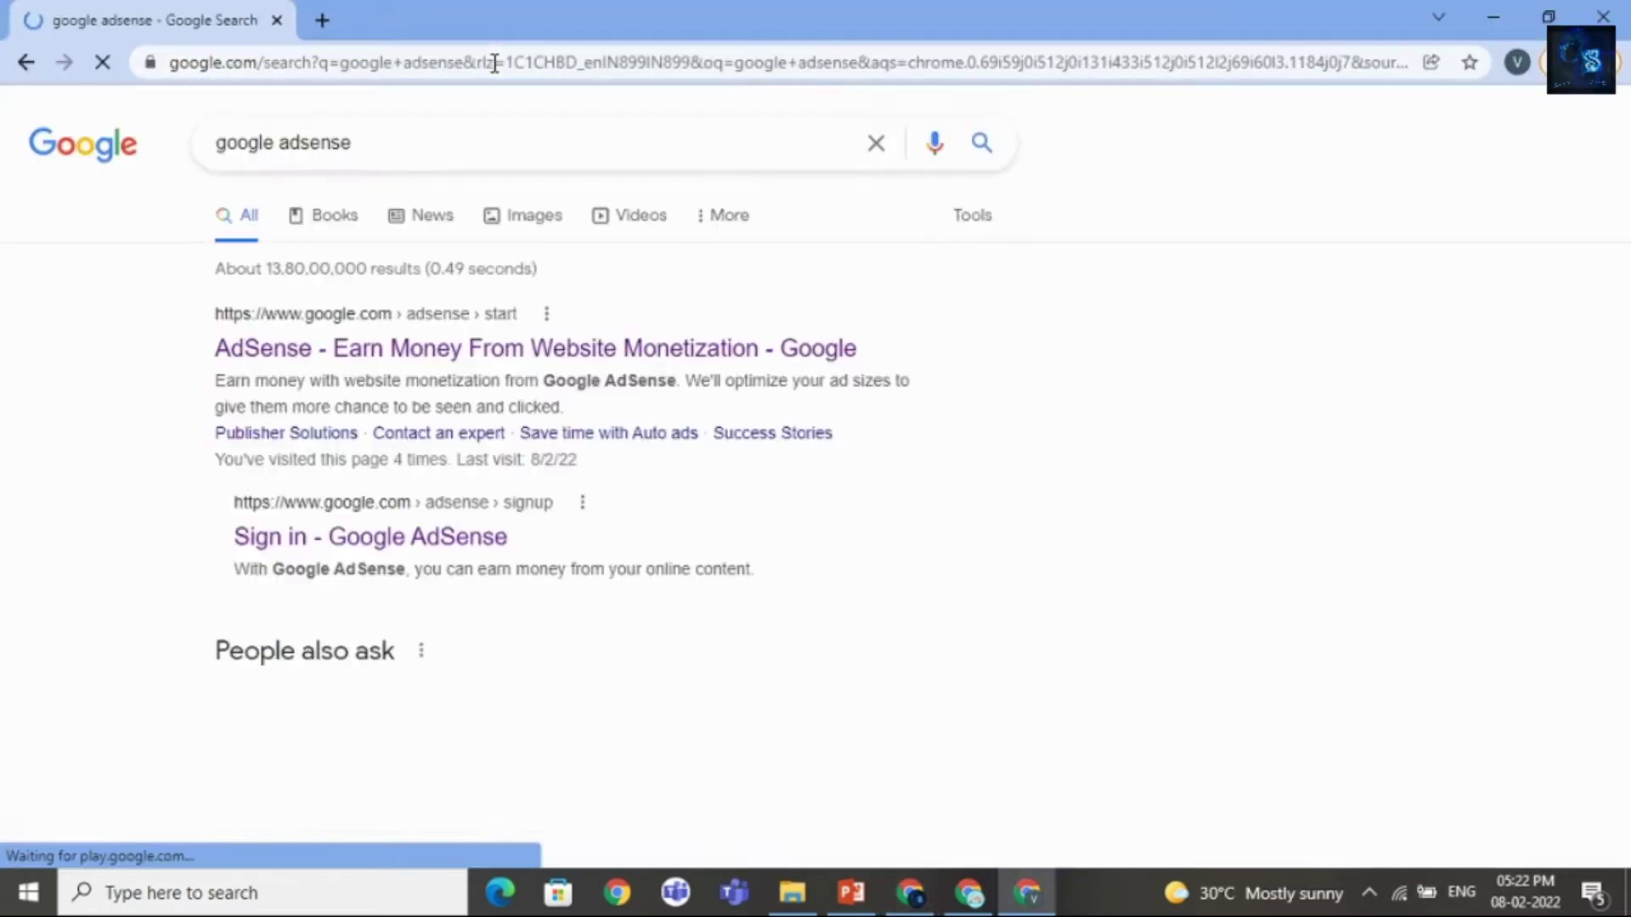
left_click(342, 360)
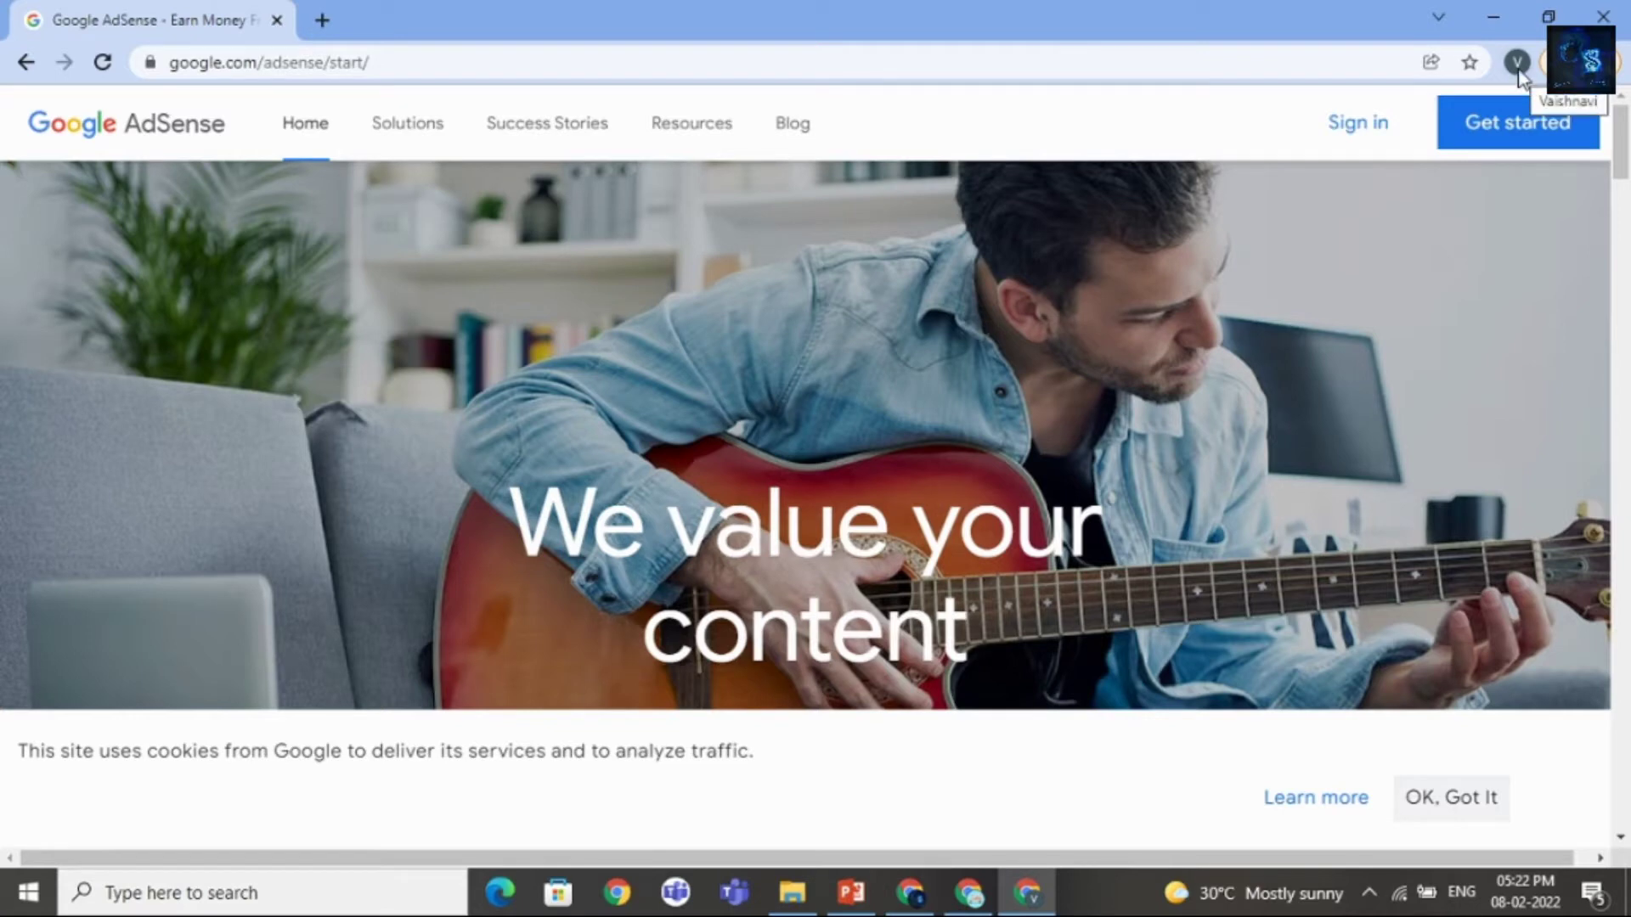
Step: Check the existing AdSense Sites overview of six sites, then return to the start page
left_click(911, 892)
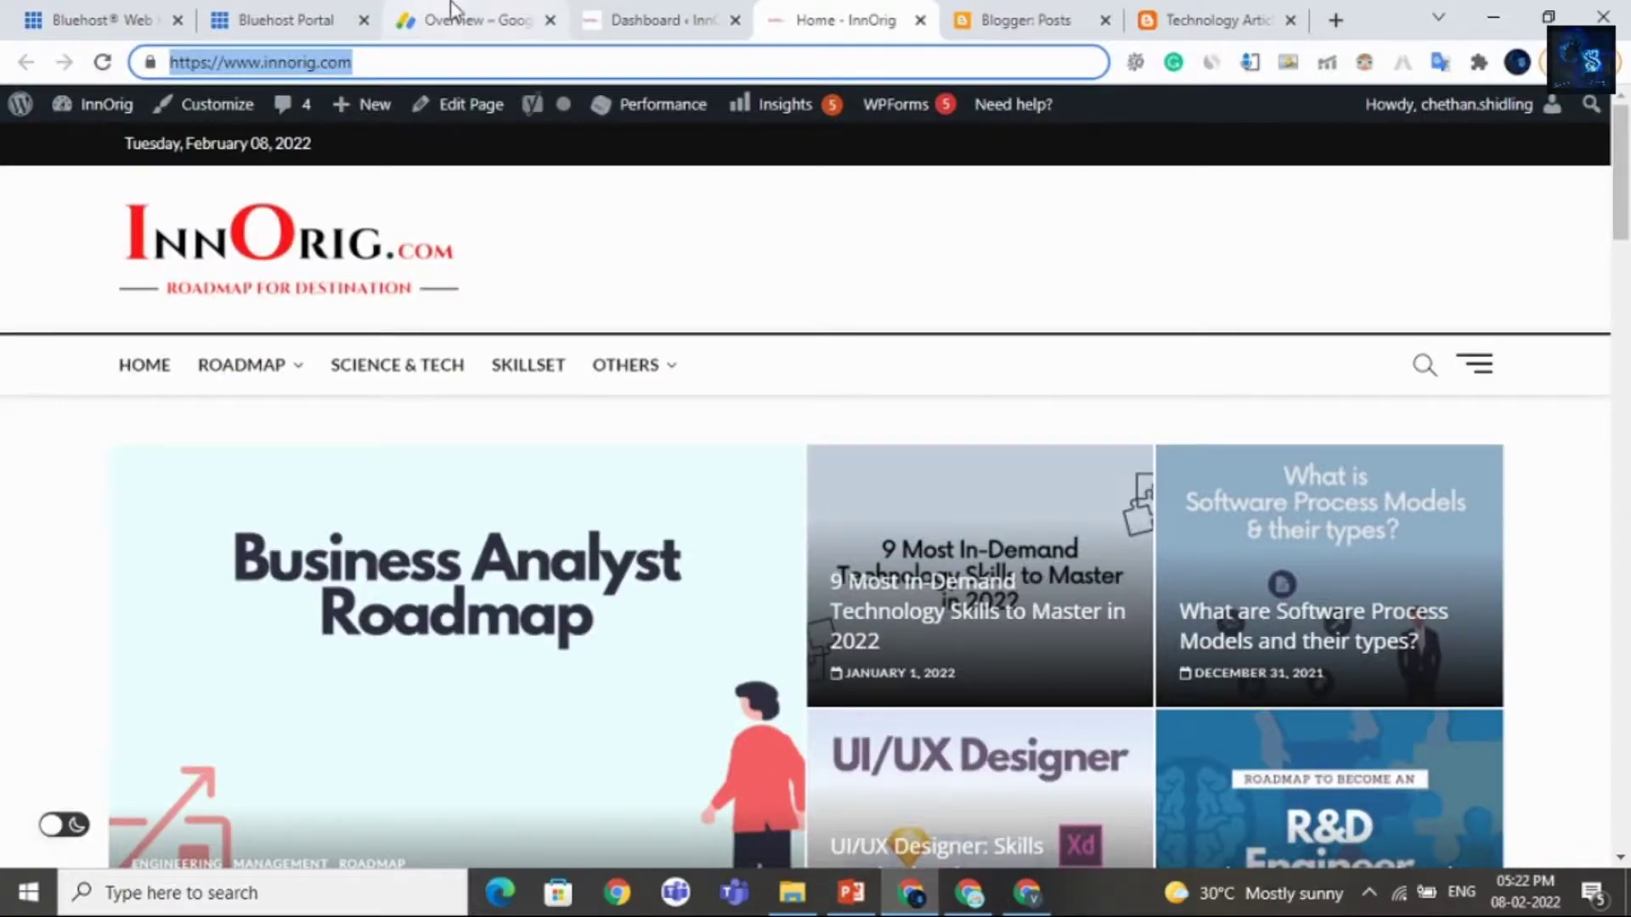
left_click(471, 15)
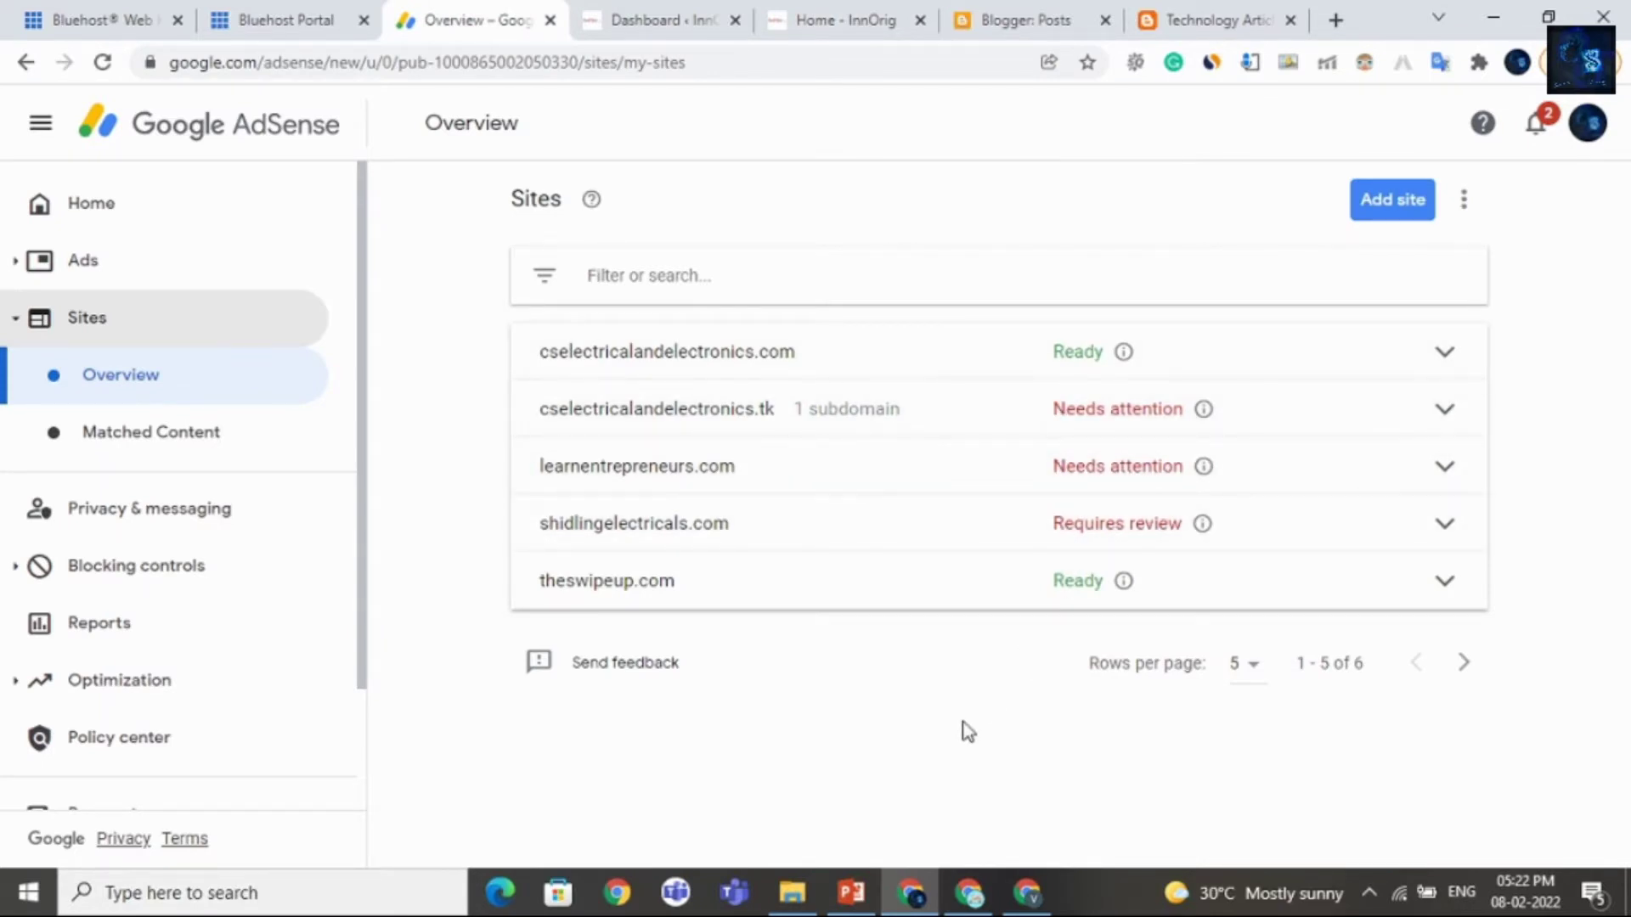
left_click(1019, 773)
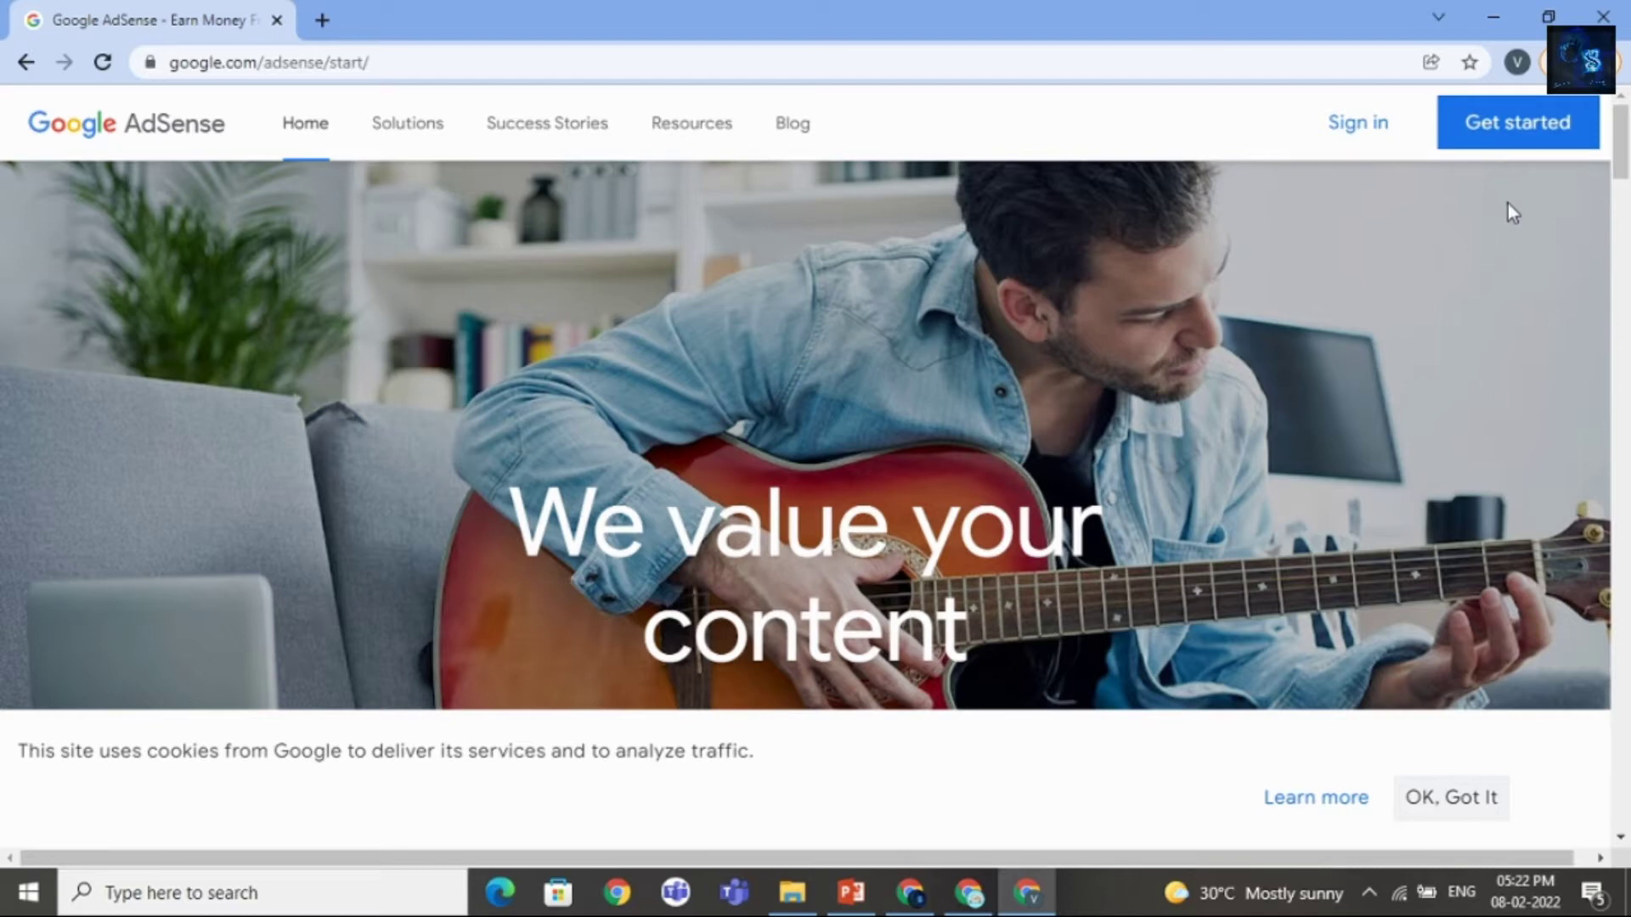
Step: Begin AdSense sign-up, enter innorig.com as the website, and decline customized suggestions
left_click(1509, 132)
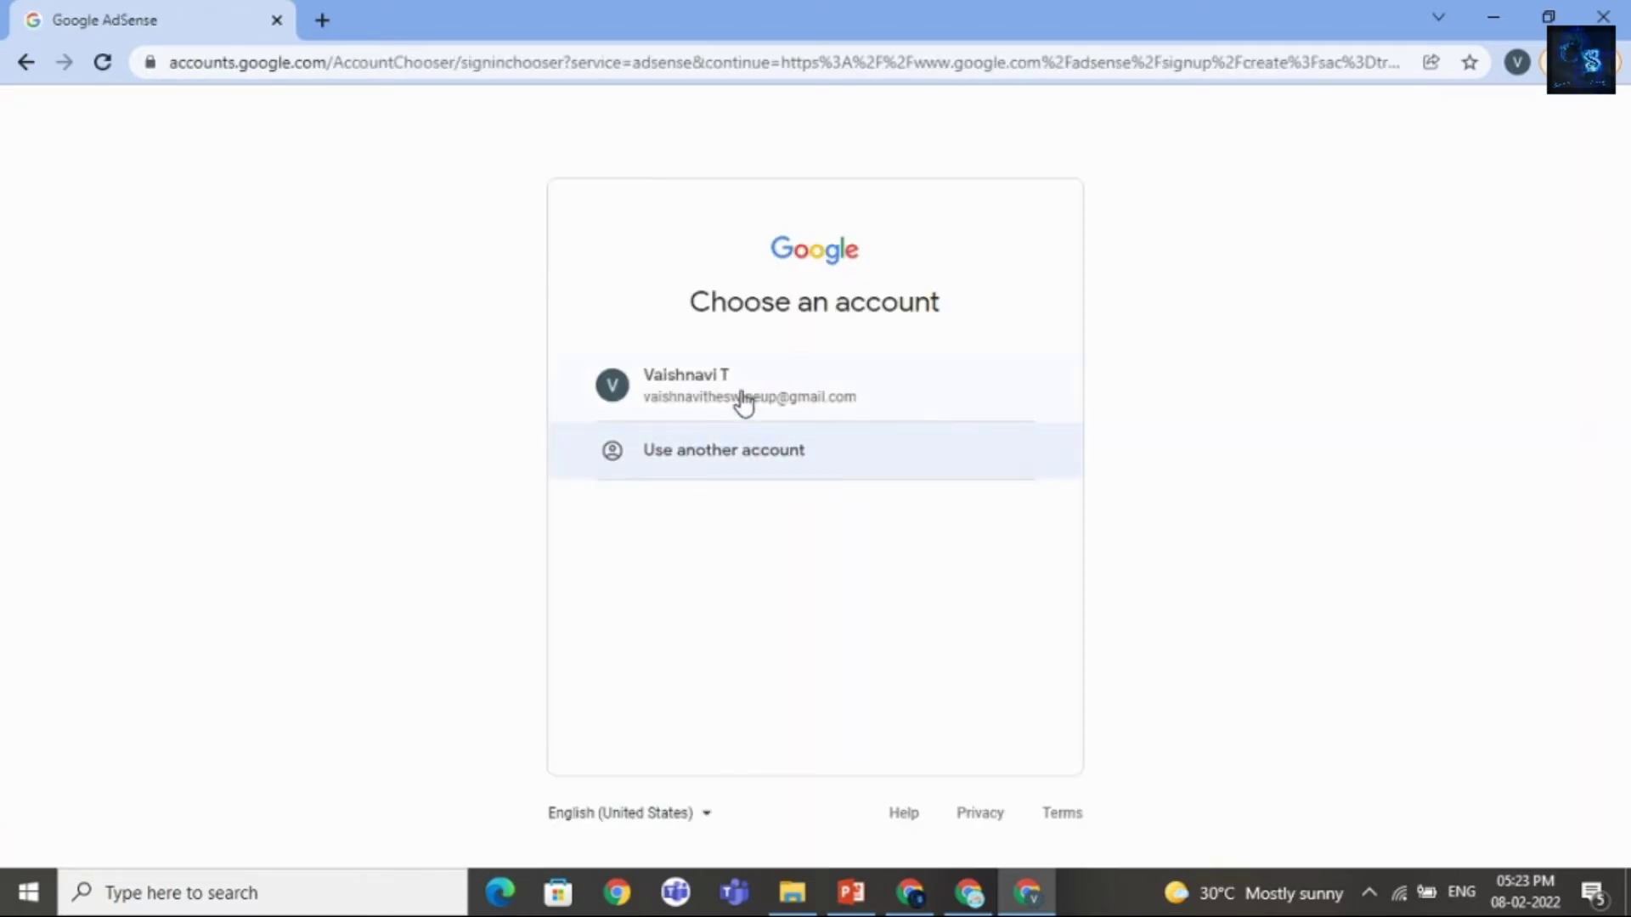
left_click(805, 395)
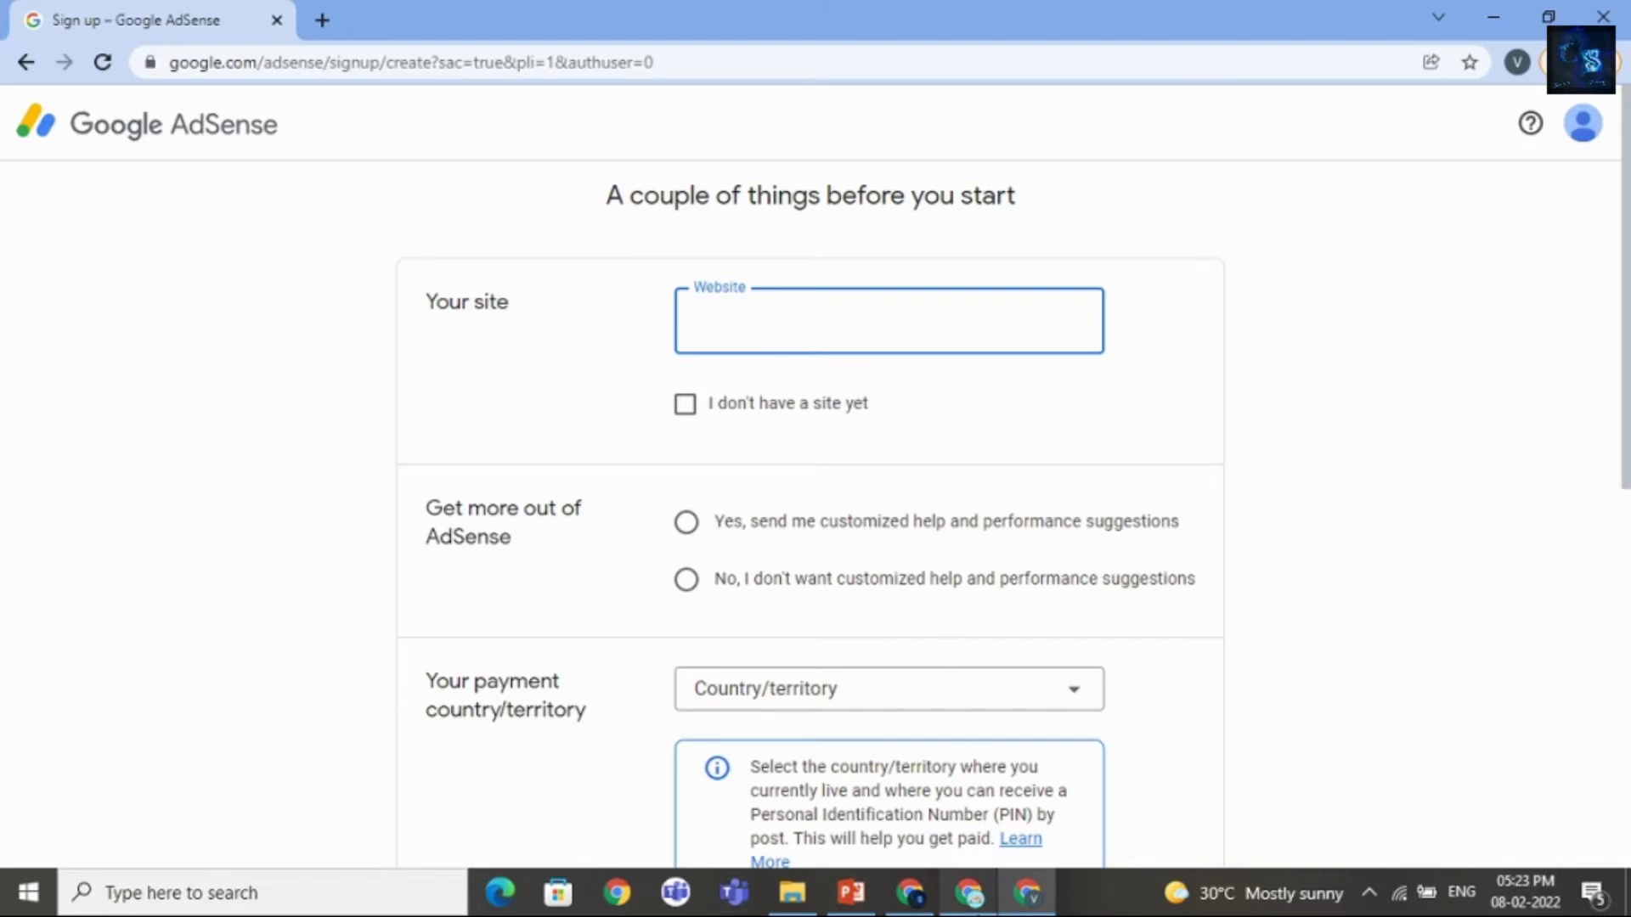
left_click(967, 812)
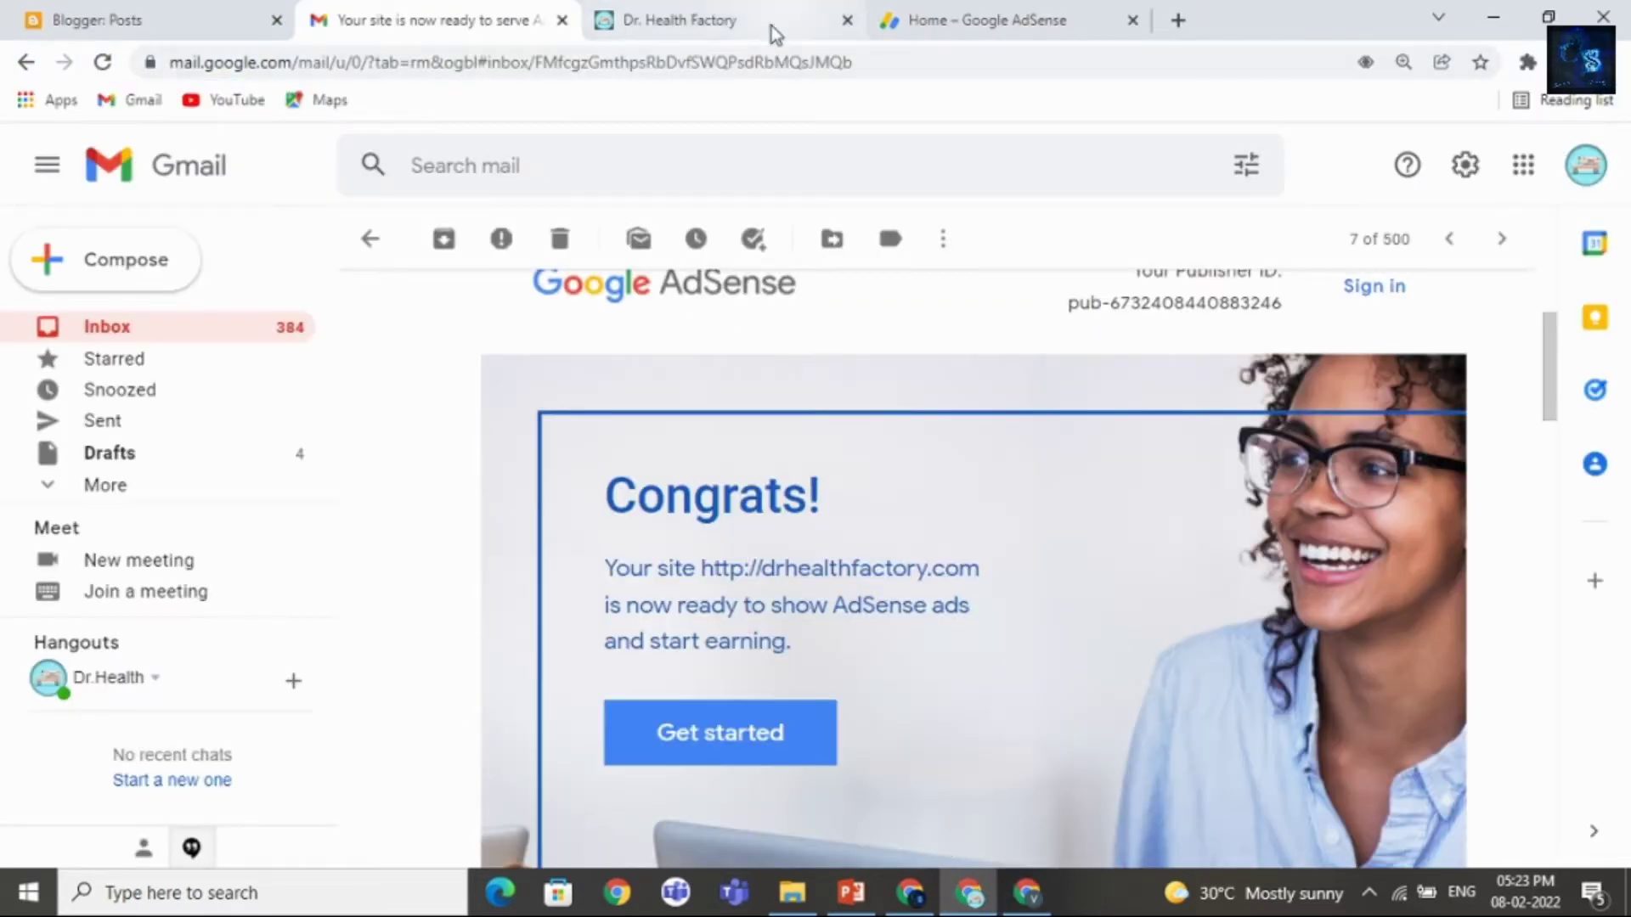
key("alt+Tab")
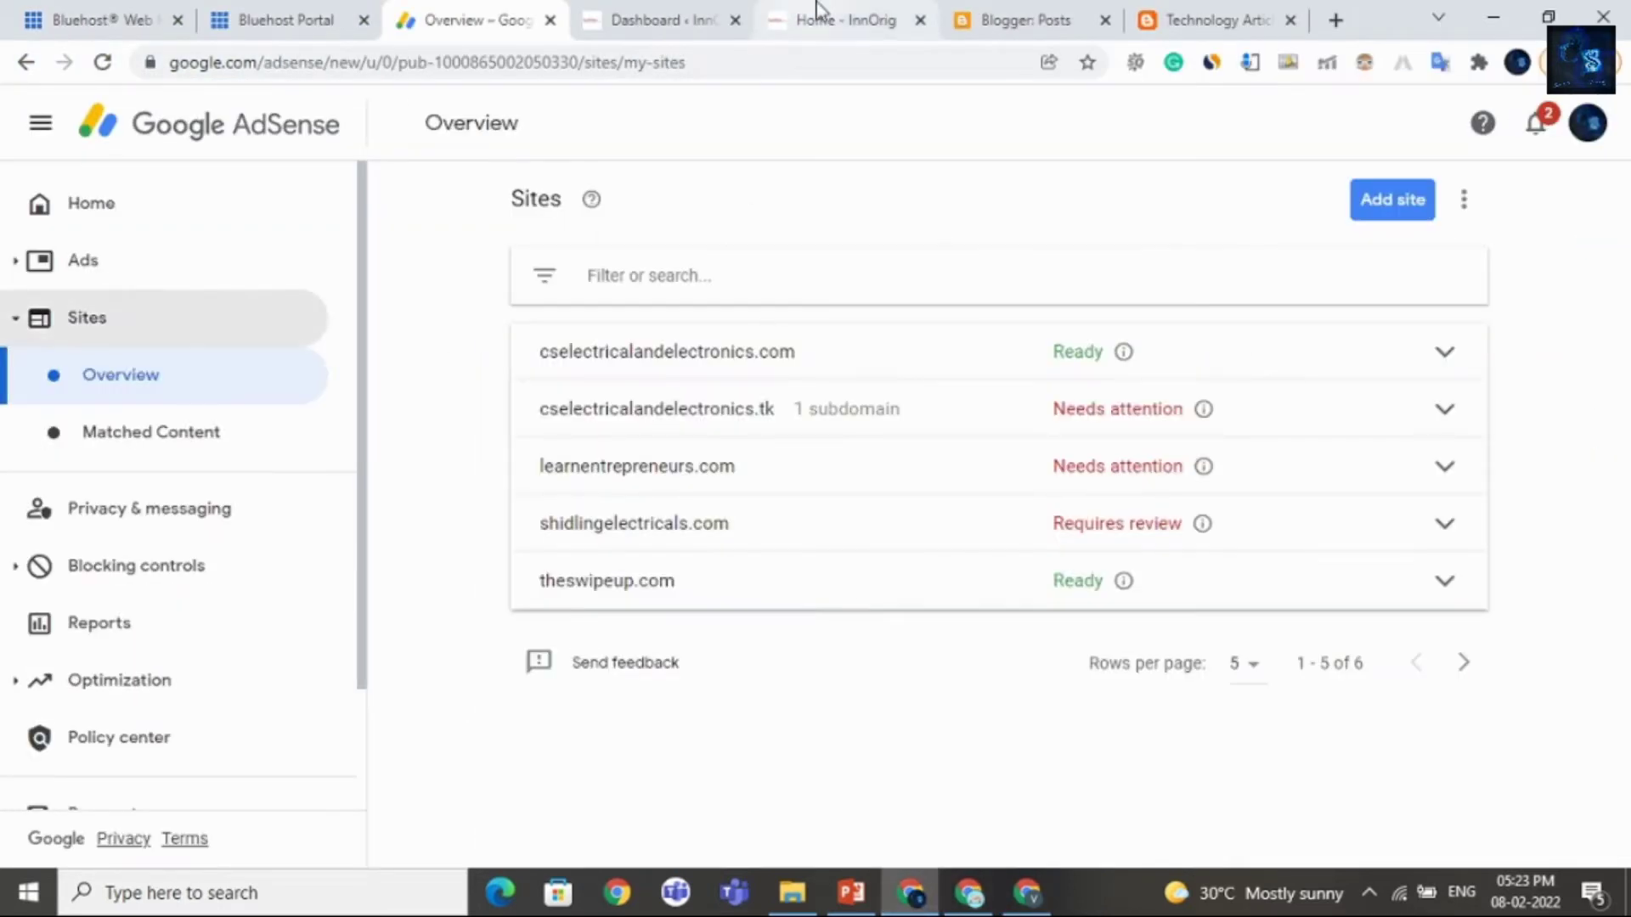
left_click(820, 14)
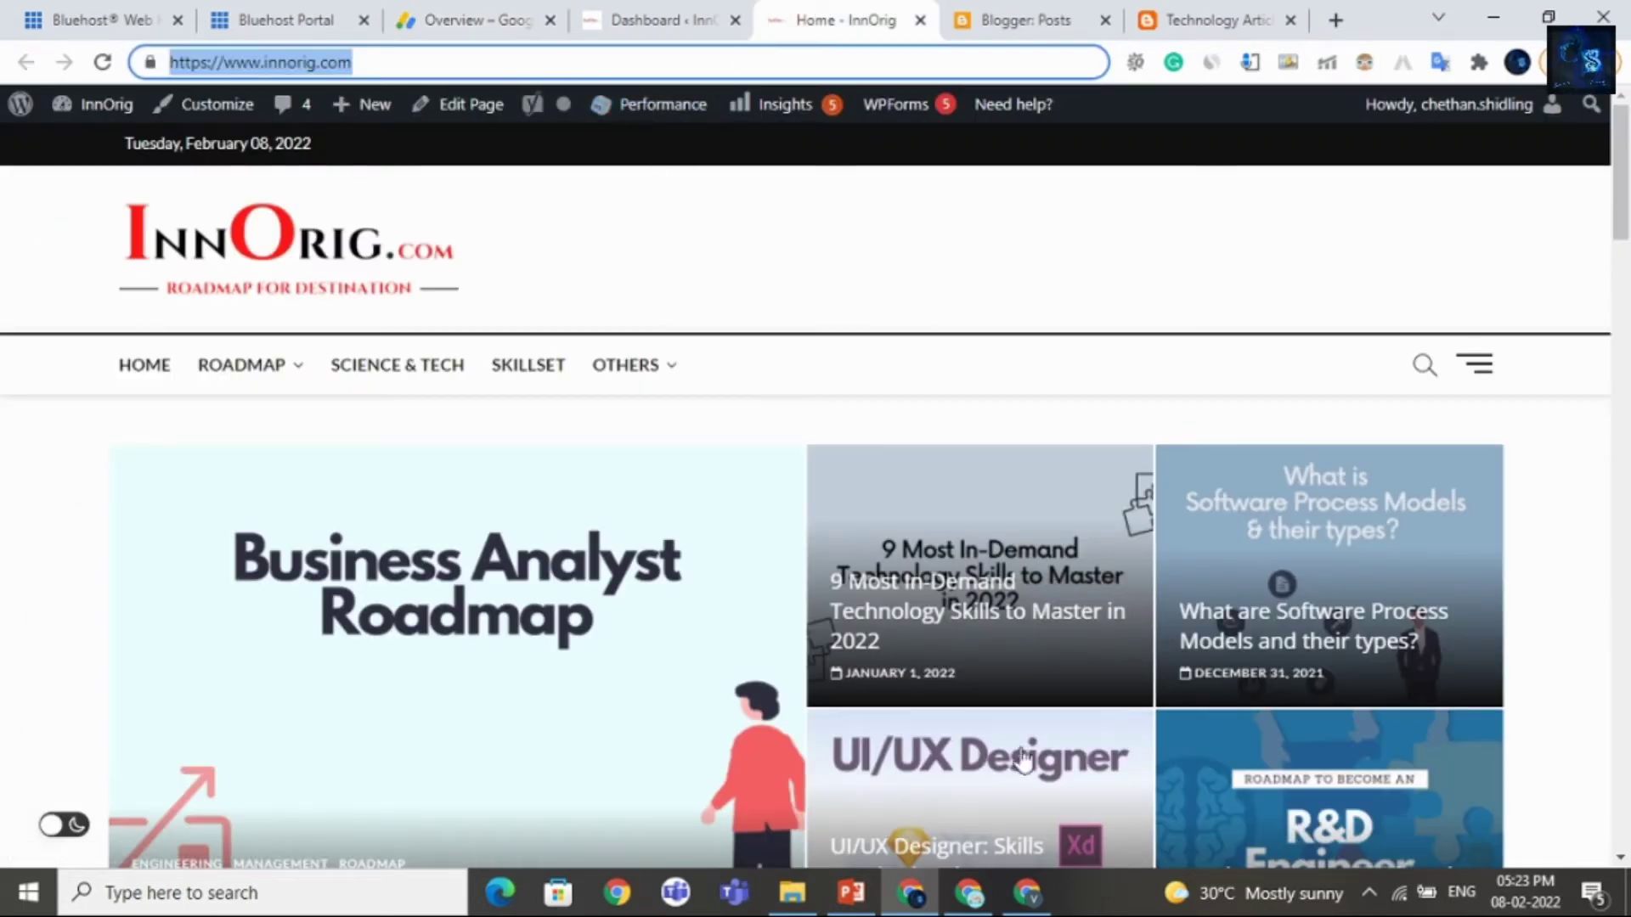
key("alt+Tab")
type("https://www.innorig.com/")
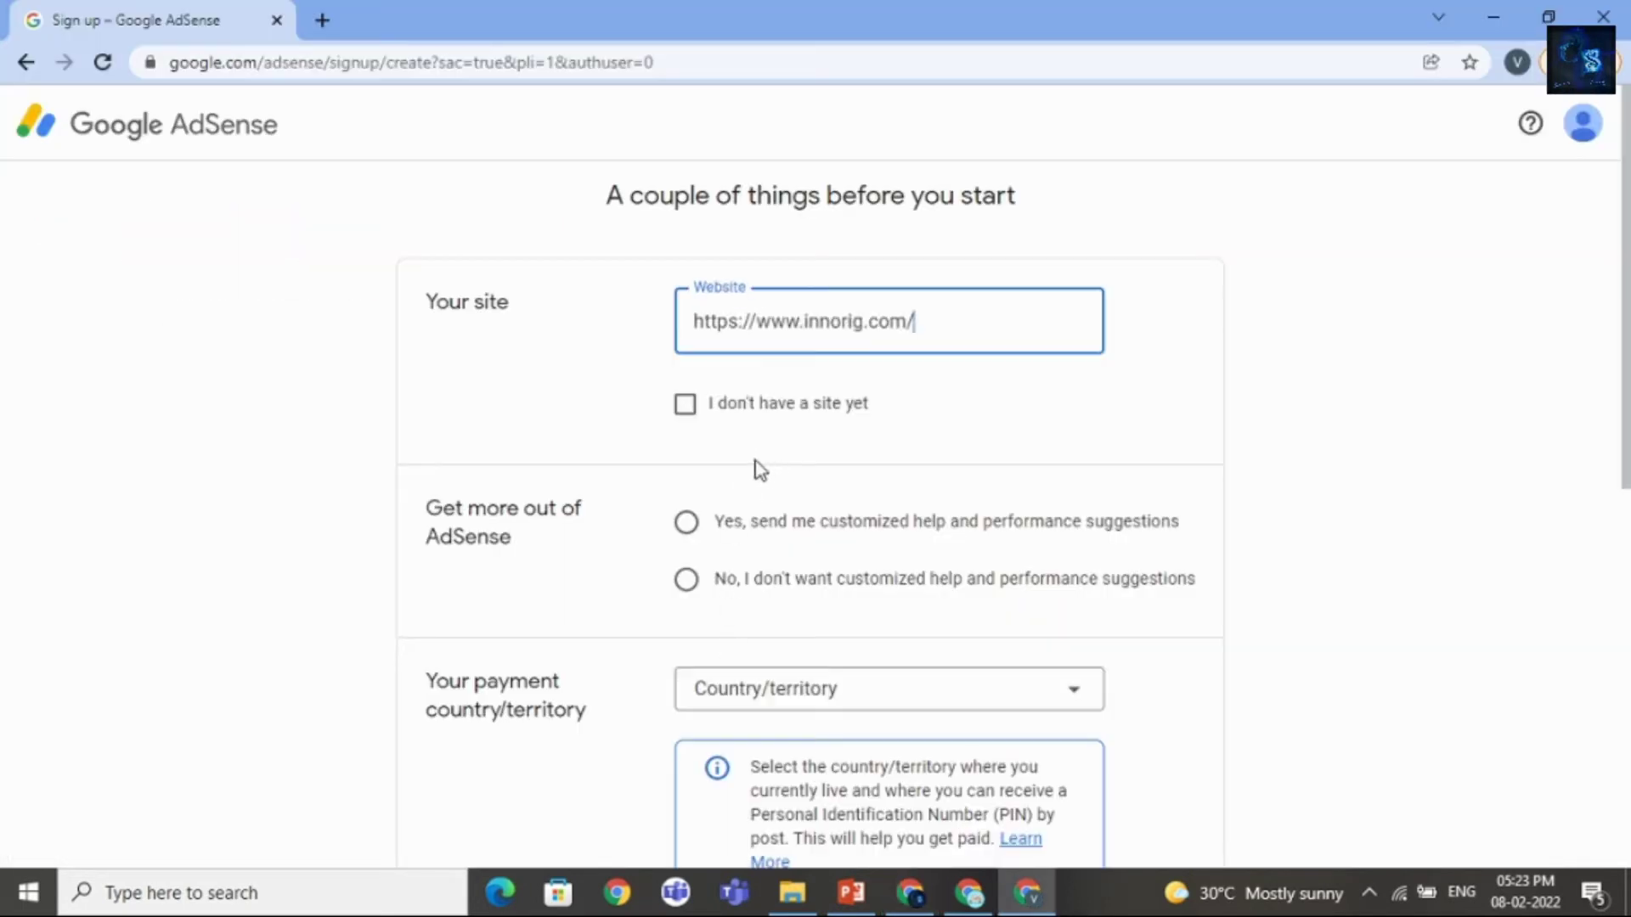
scroll(779, 463, "down", 1)
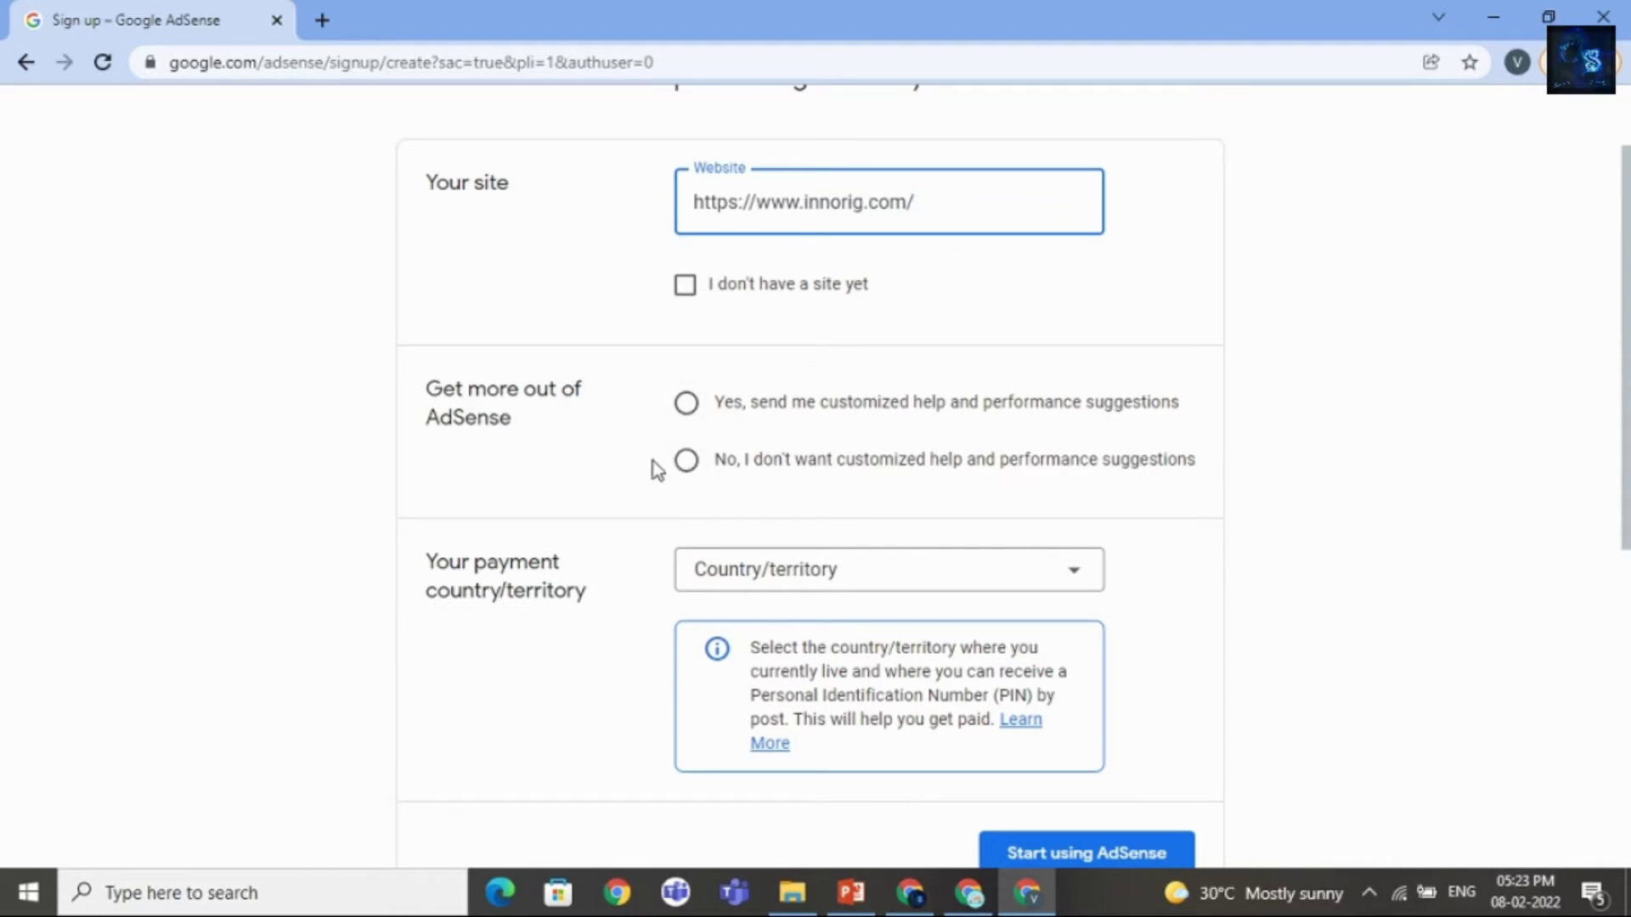
left_click(687, 463)
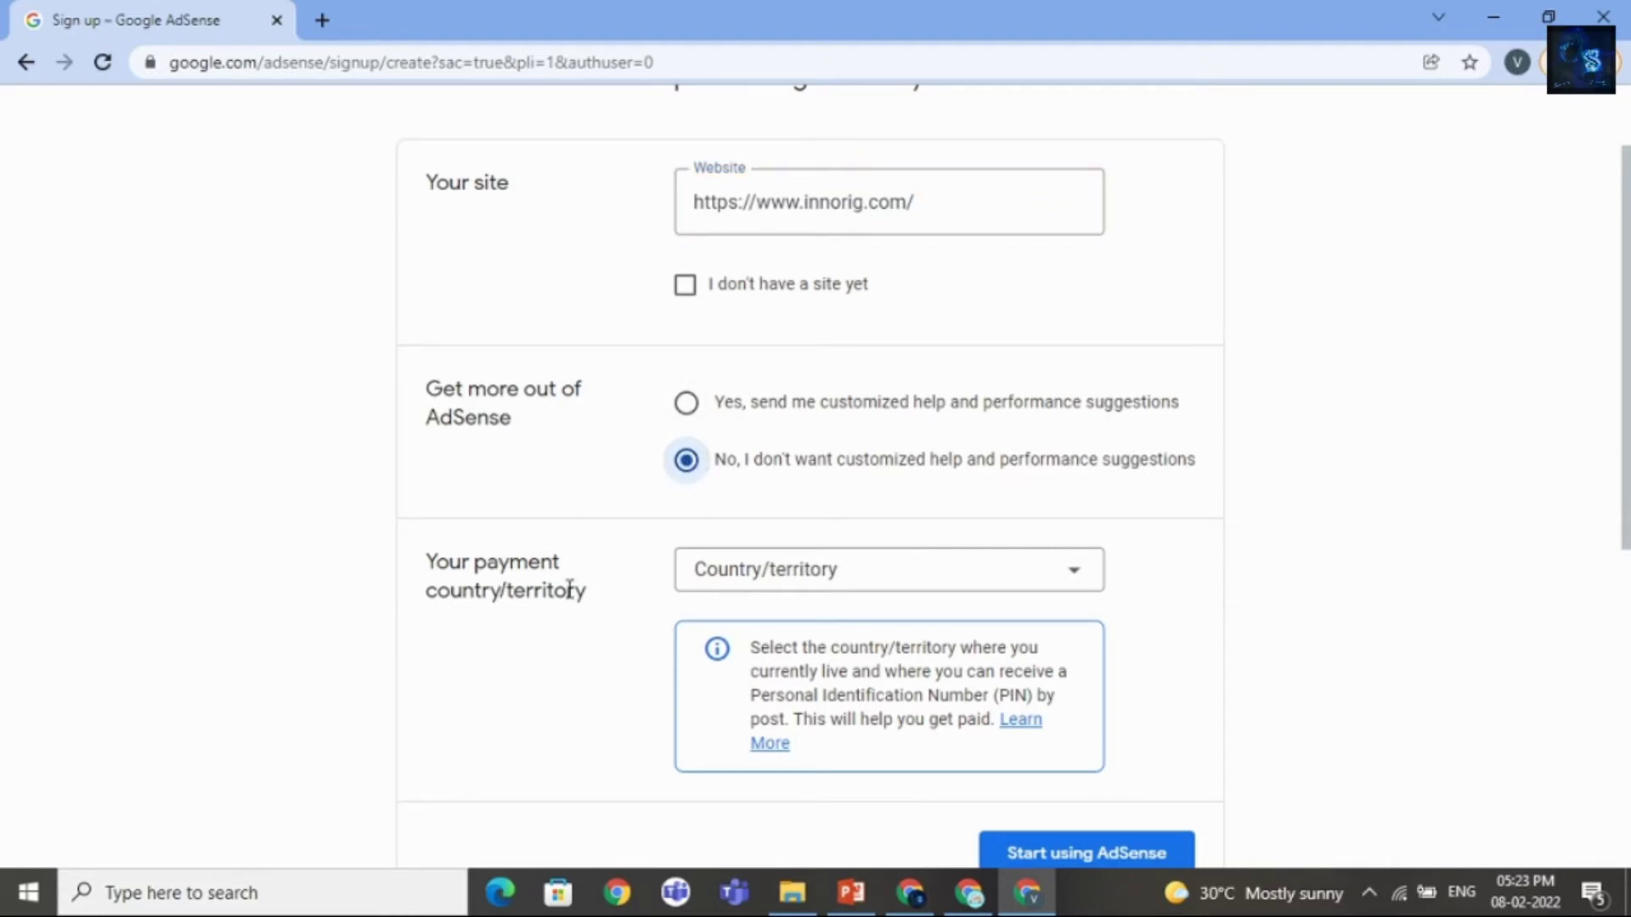
Step: Choose India as the payment country
scroll(569, 590, "down", 1)
left_click(786, 462)
scroll(840, 518, "down", 10)
scroll(839, 541, "down", 20)
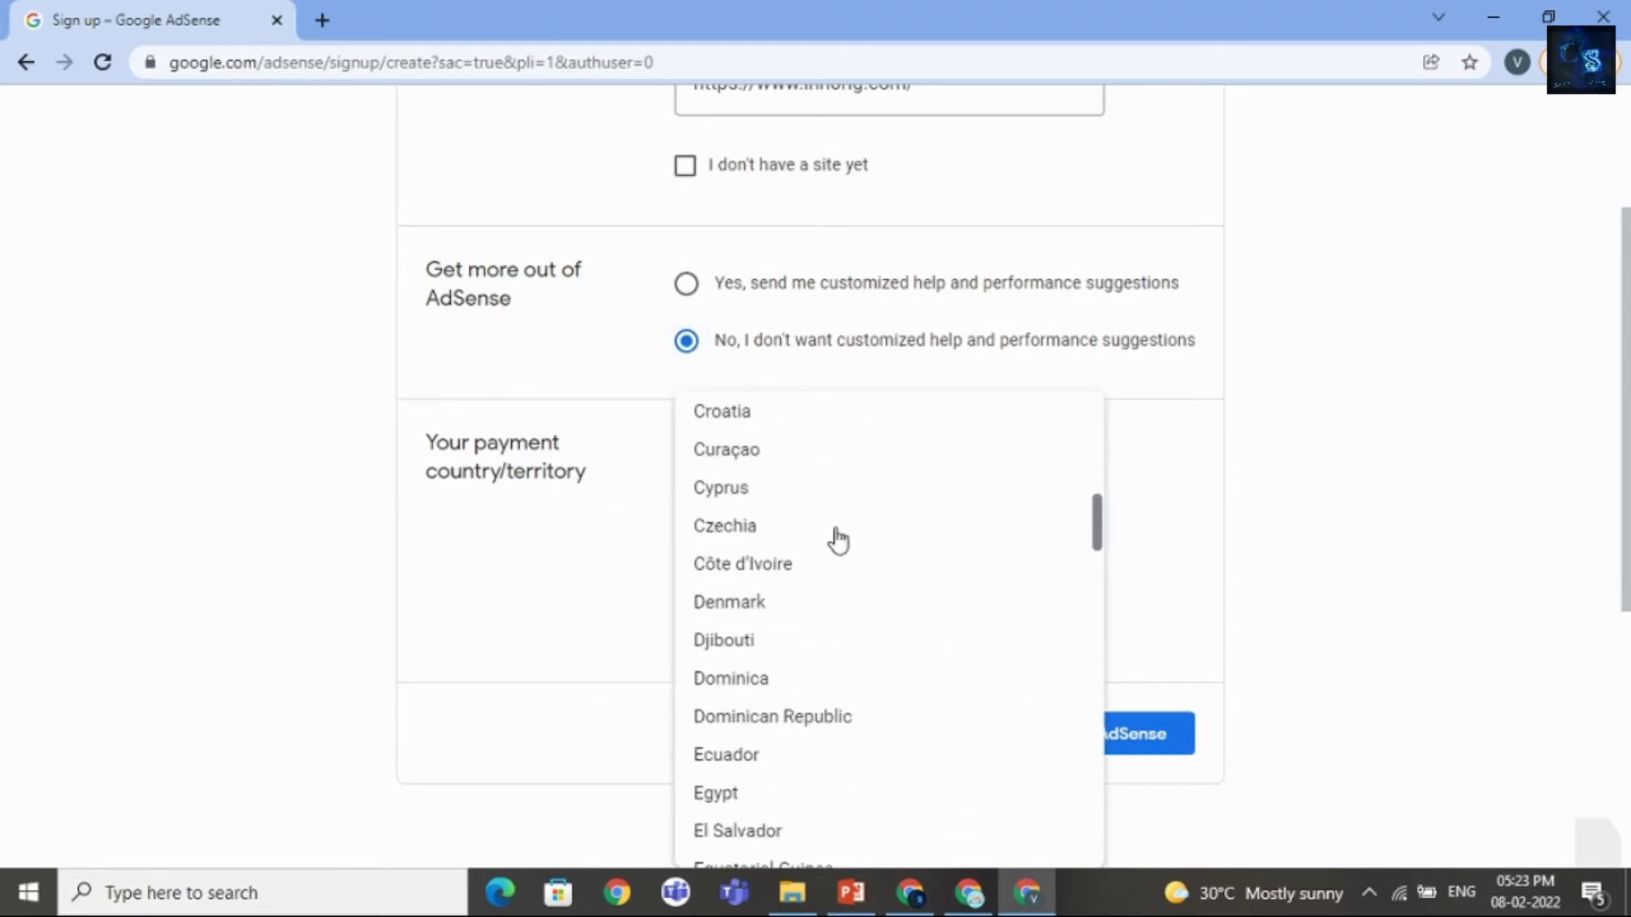
scroll(824, 560, "up", 3)
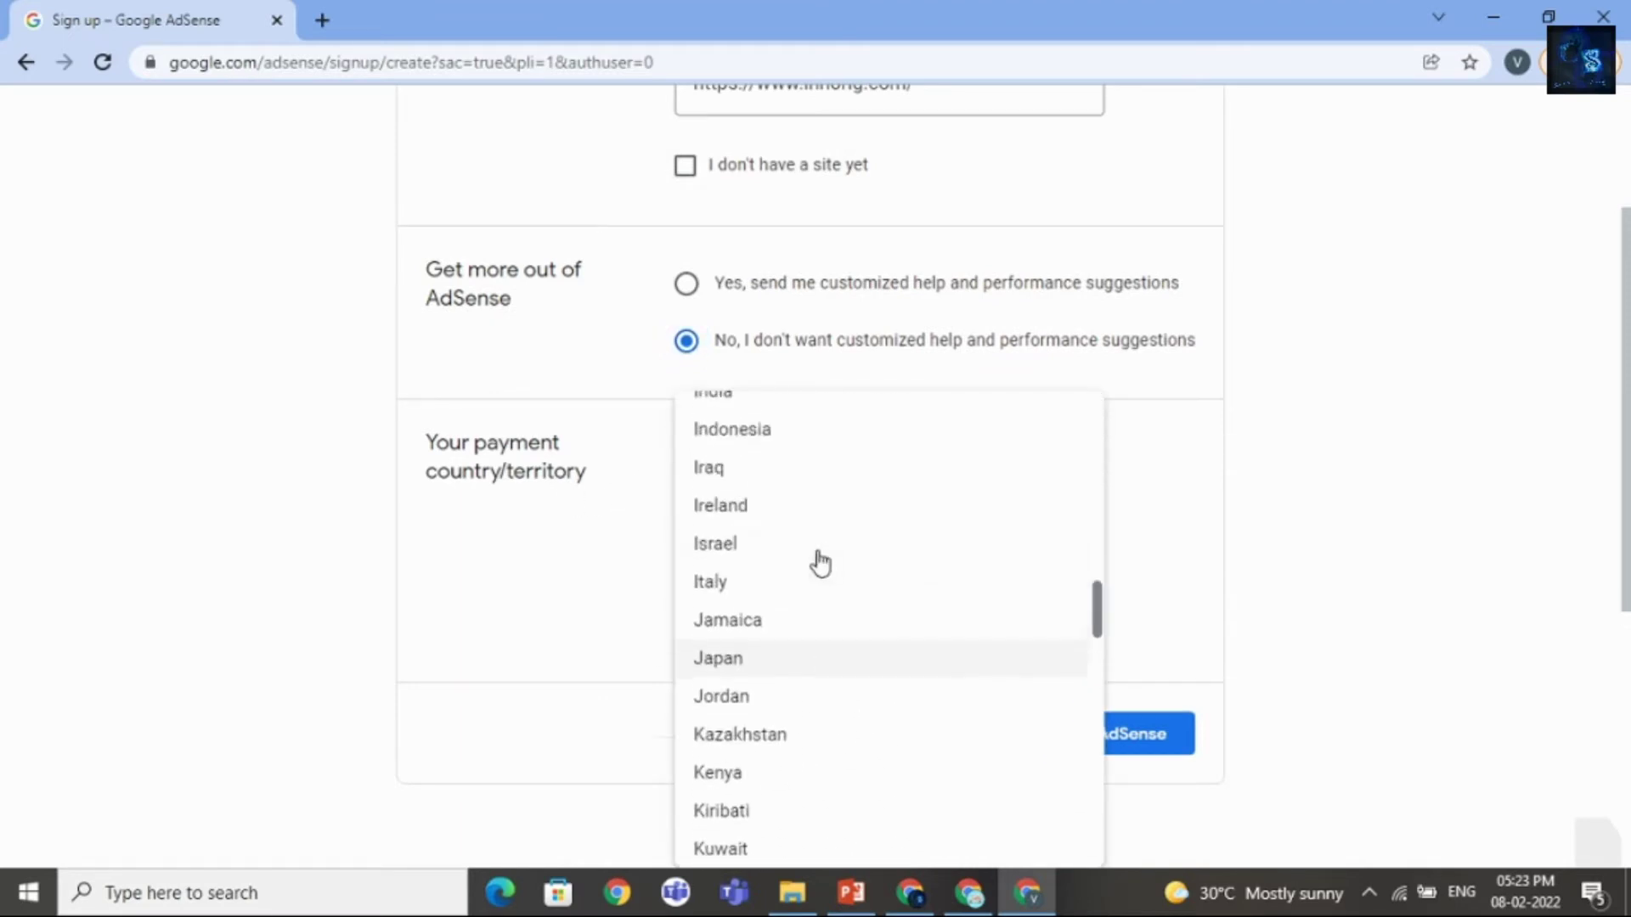
scroll(849, 510, "up", 6)
left_click(809, 630)
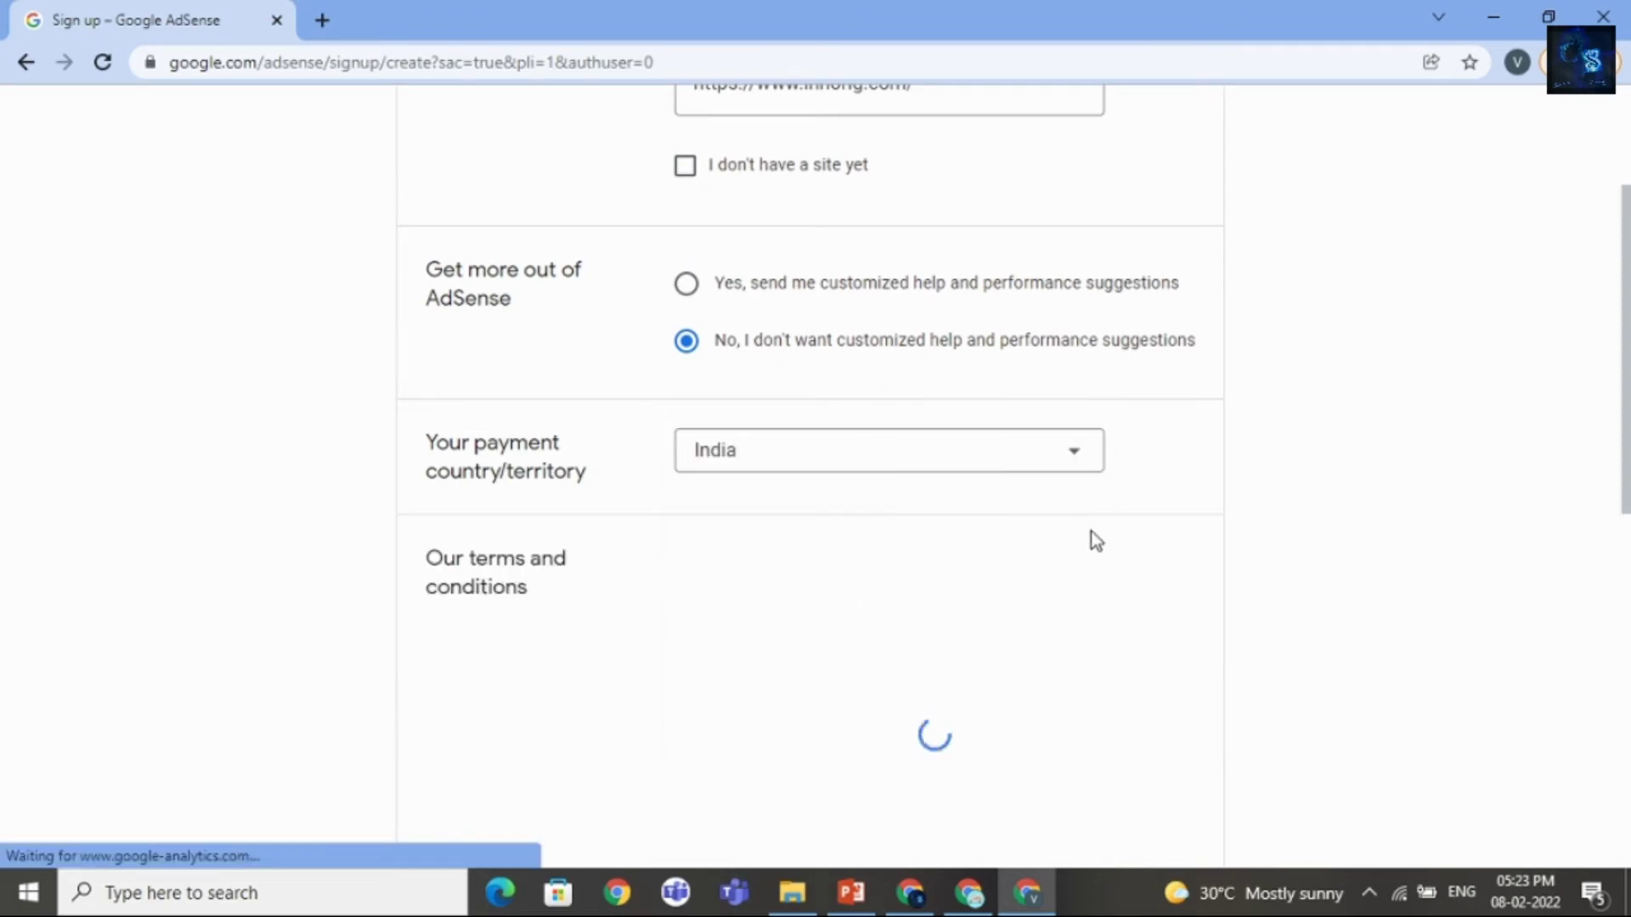
Step: Accept the AdSense terms and conditions agreement
scroll(1223, 544, "down", 4)
scroll(1249, 509, "down", 1)
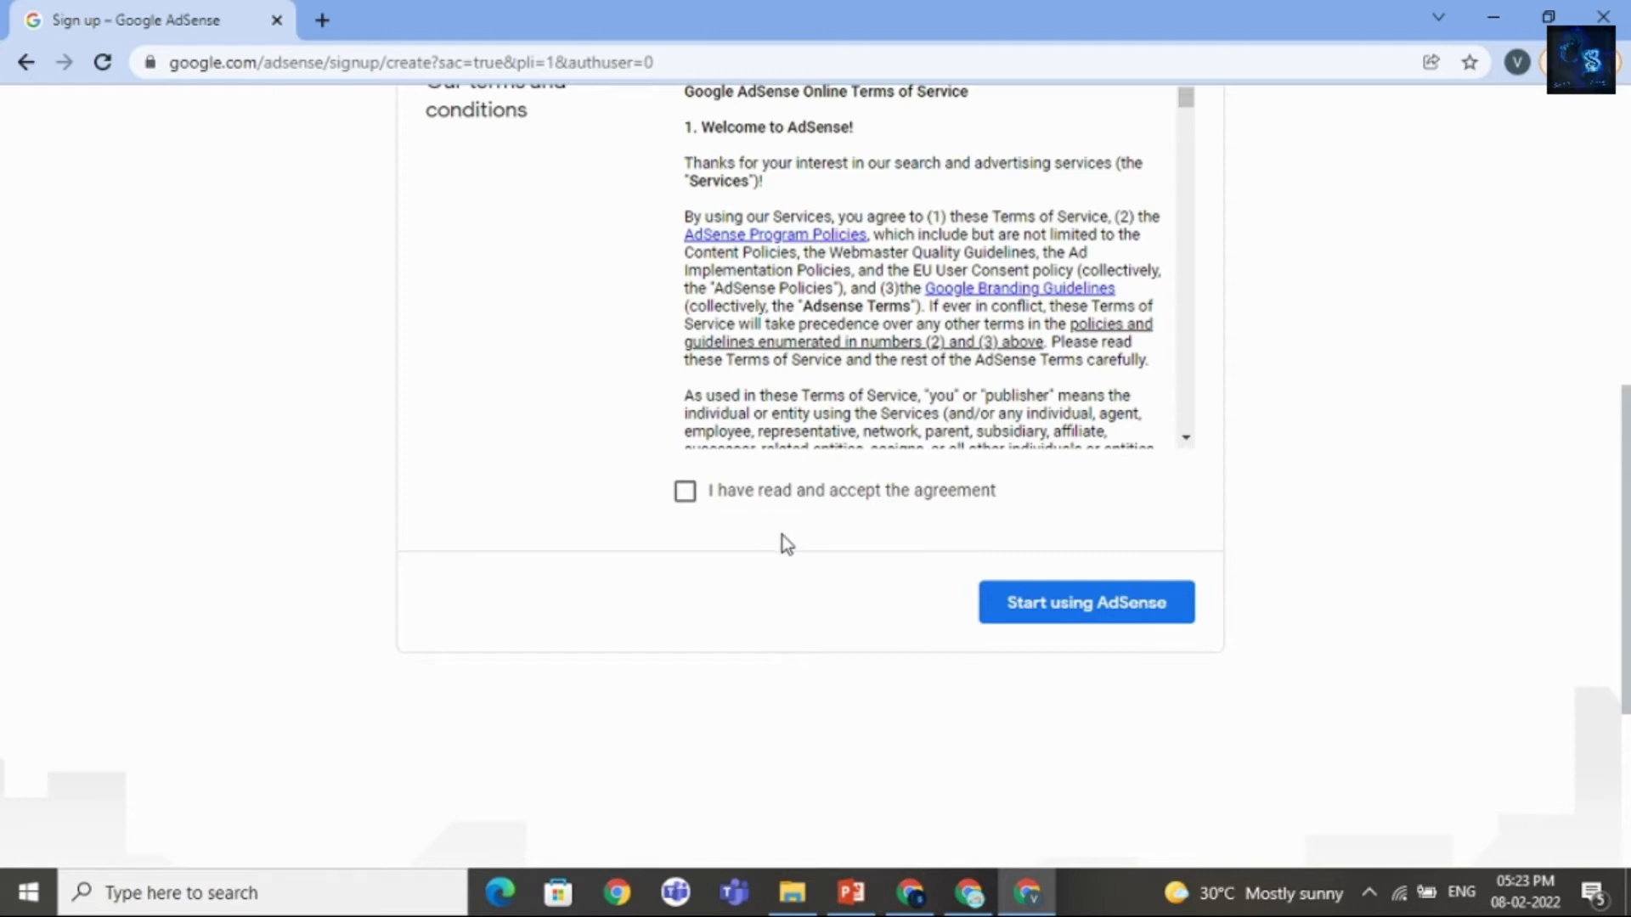
scroll(766, 543, "up", 1)
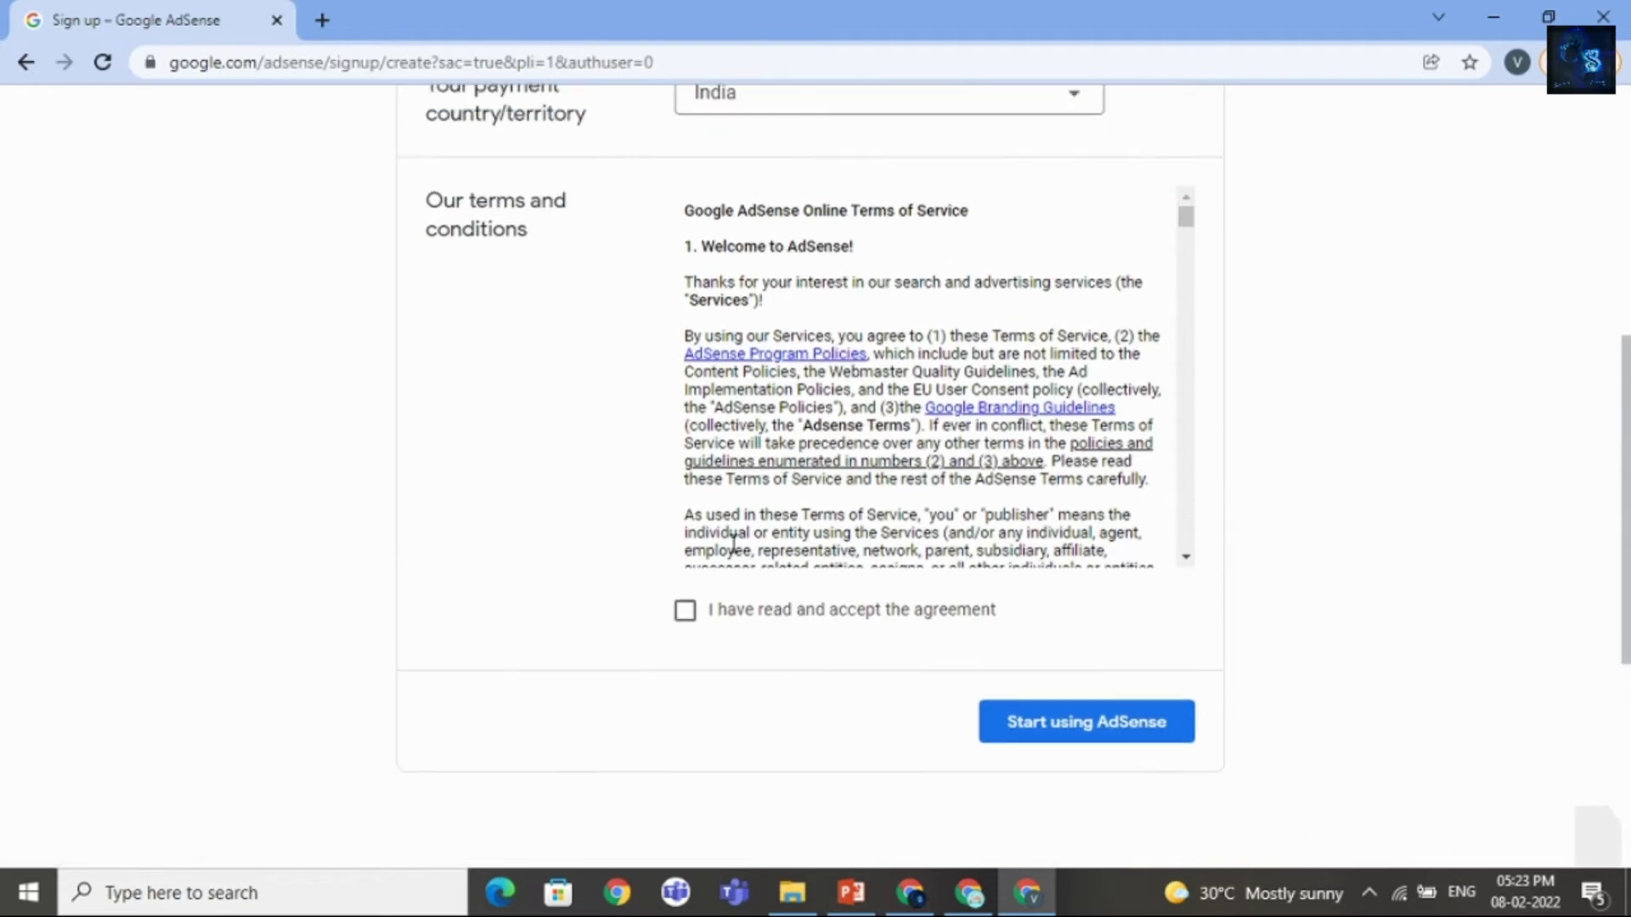
left_click(686, 612)
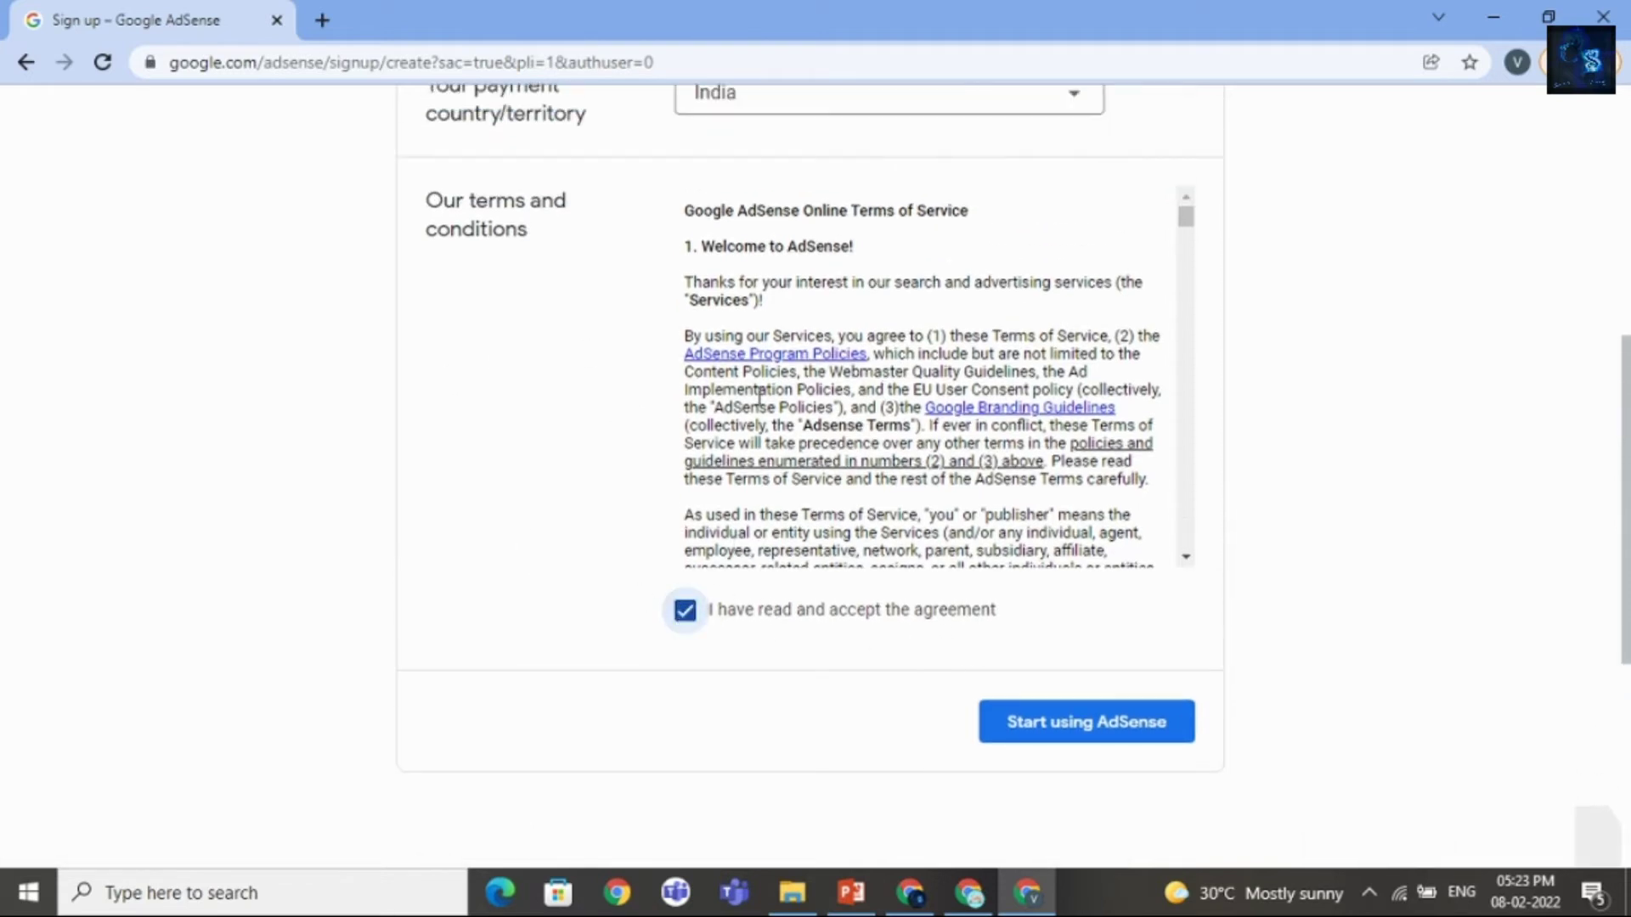
scroll(1129, 644, "down", 1)
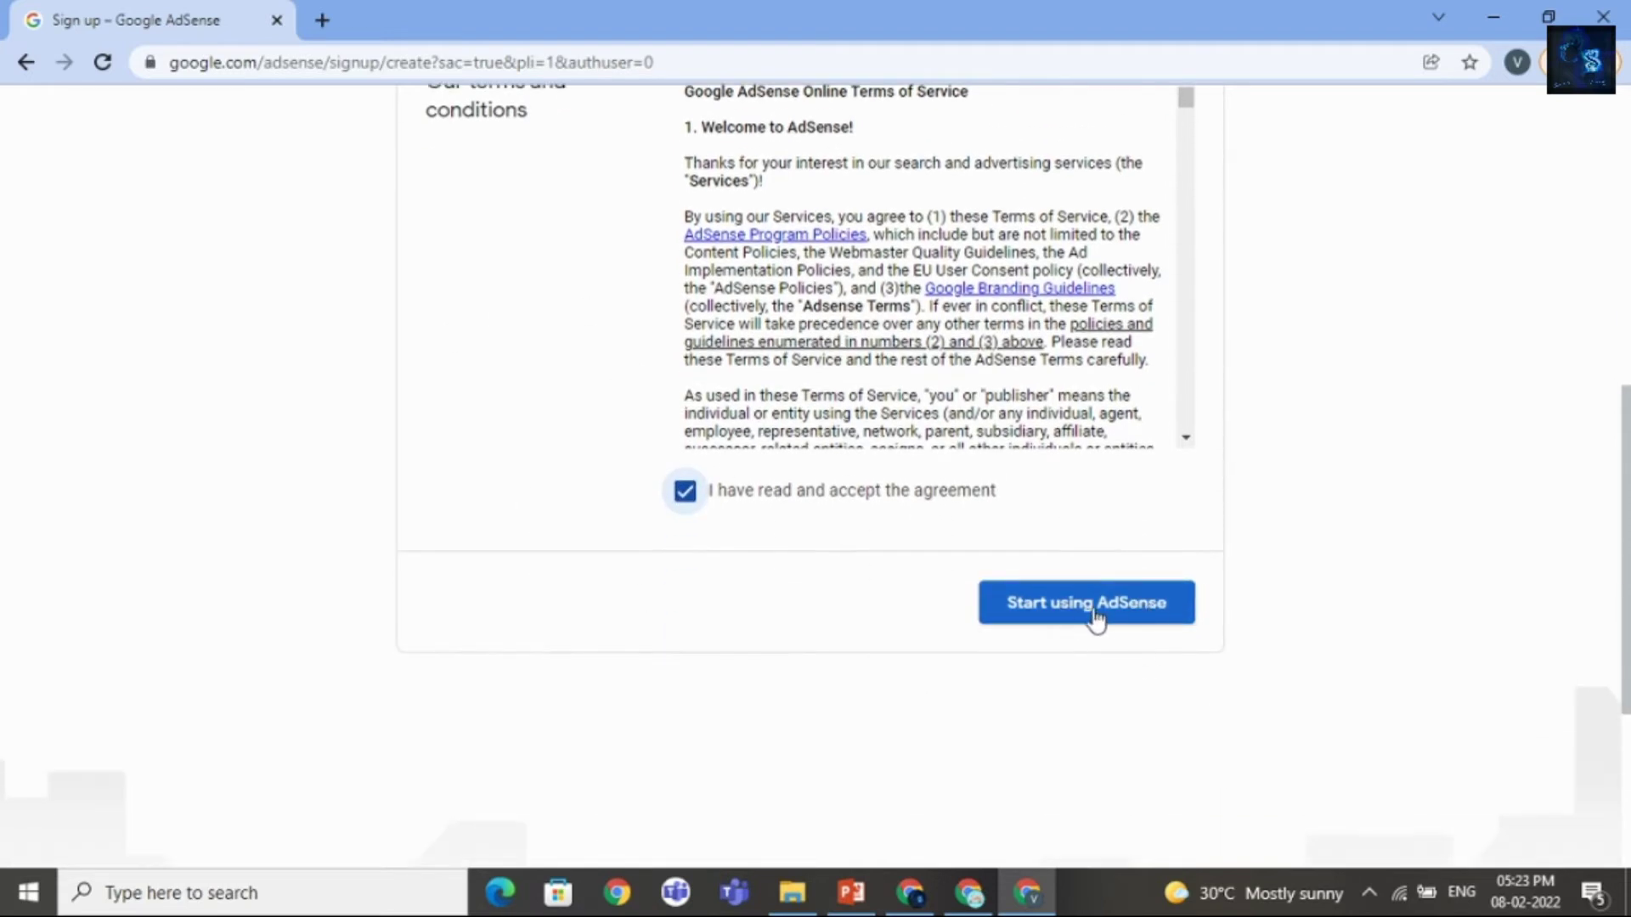
Step: Submit the AdSense sign-up with Start using AdSense
left_click(1096, 615)
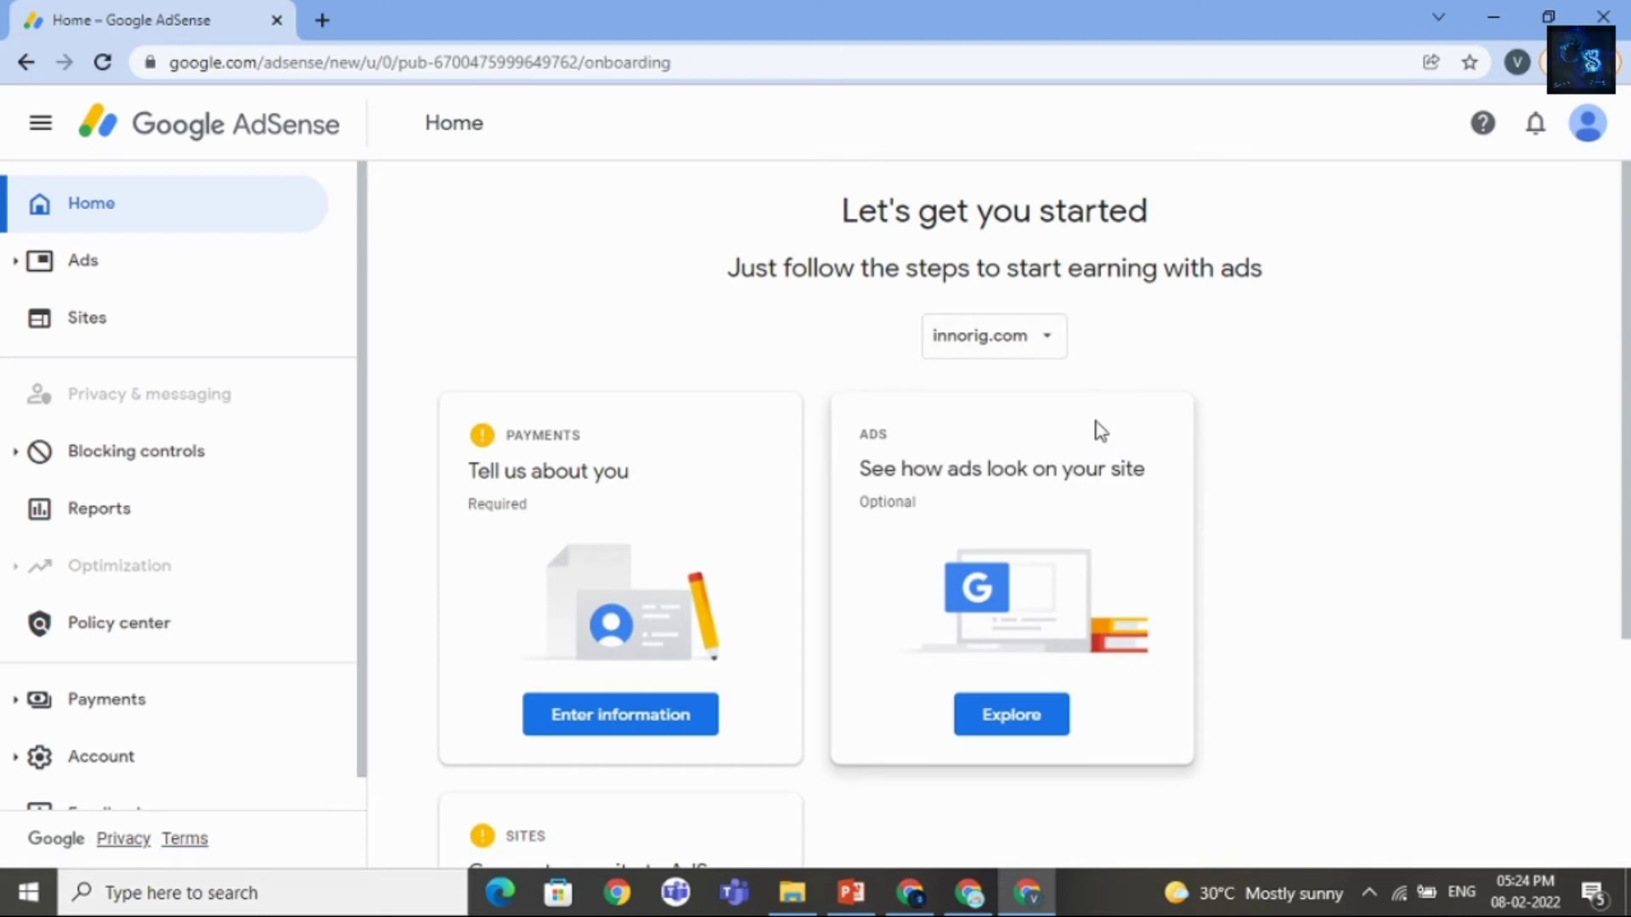
scroll(1138, 429, "down", 3)
scroll(1003, 680, "down", 1)
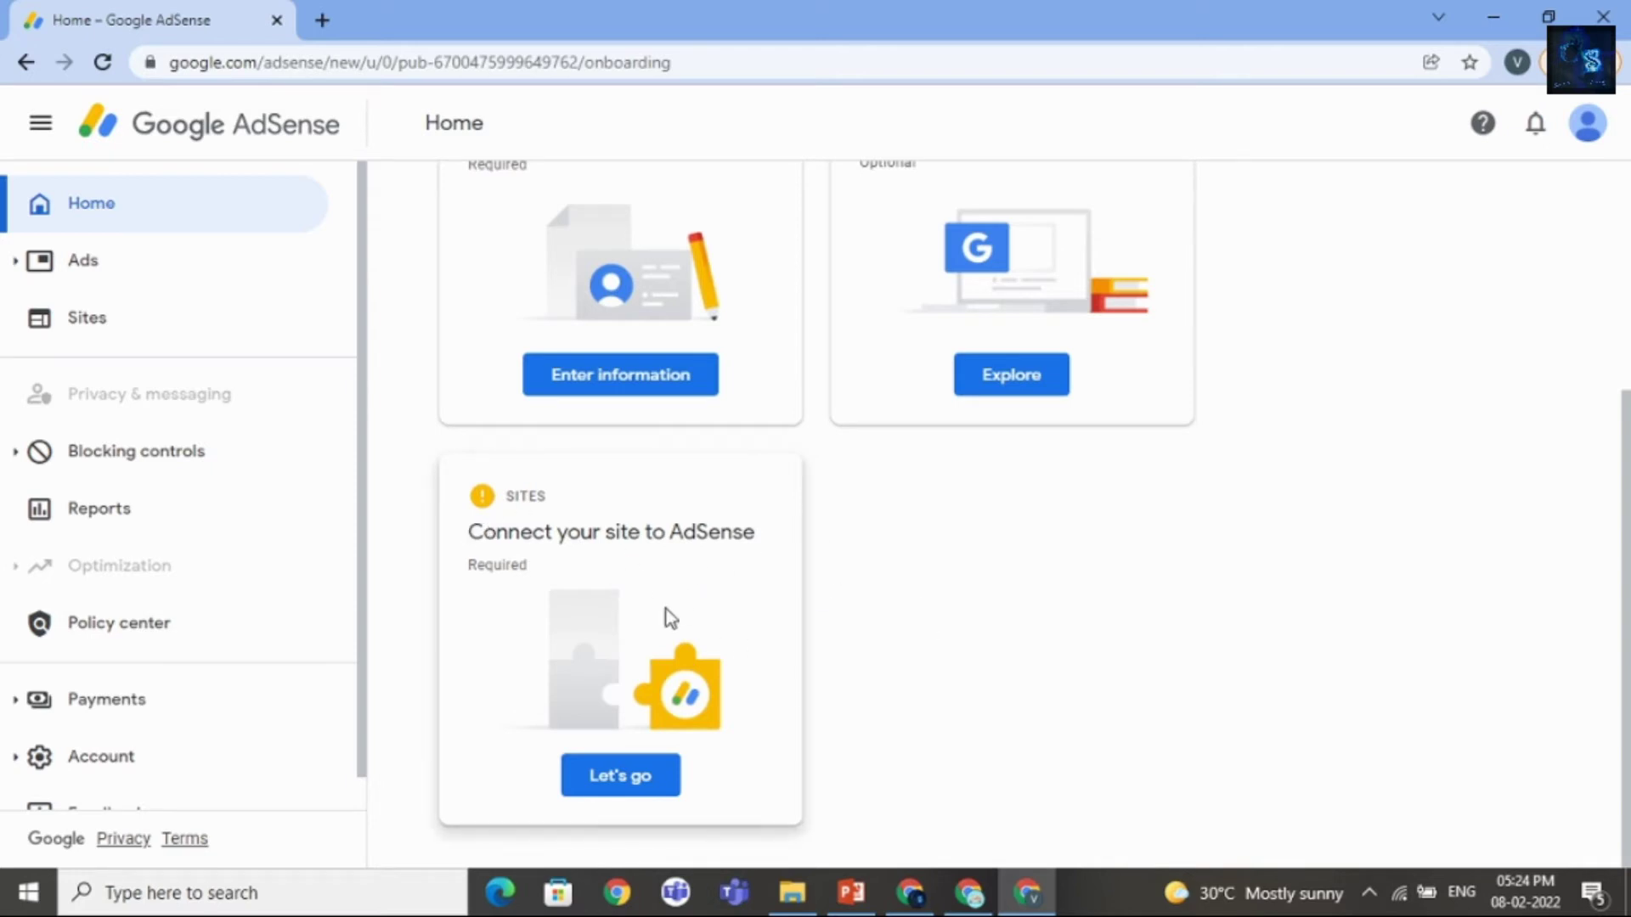
Step: Connect innorig.com via the Sites card and request its review
left_click(652, 777)
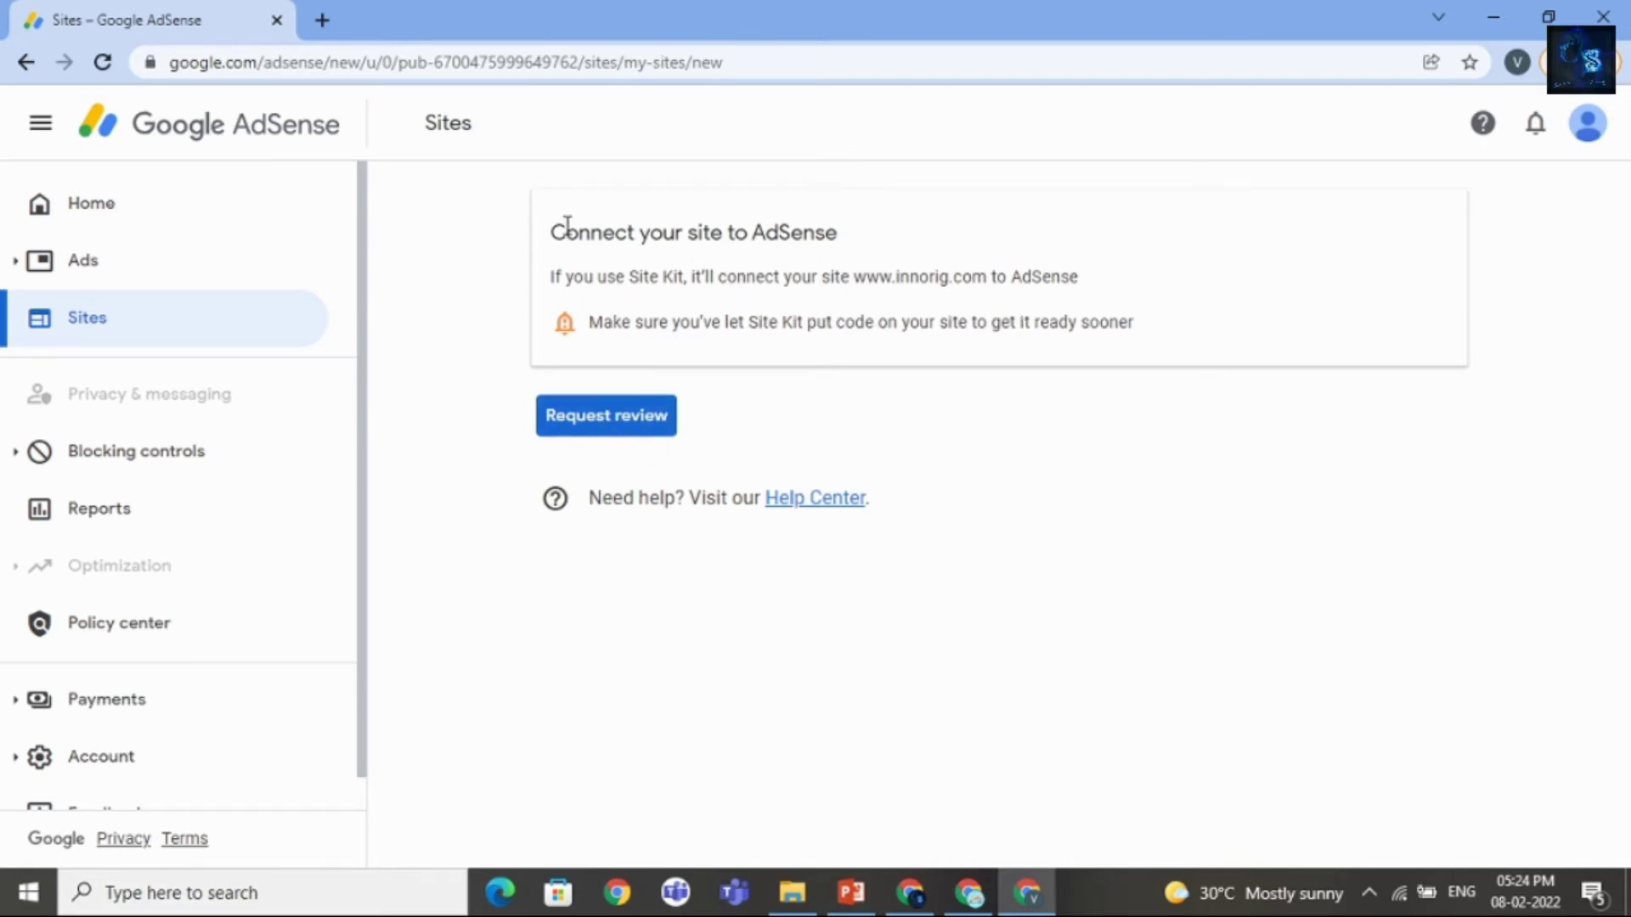
left_click(619, 429)
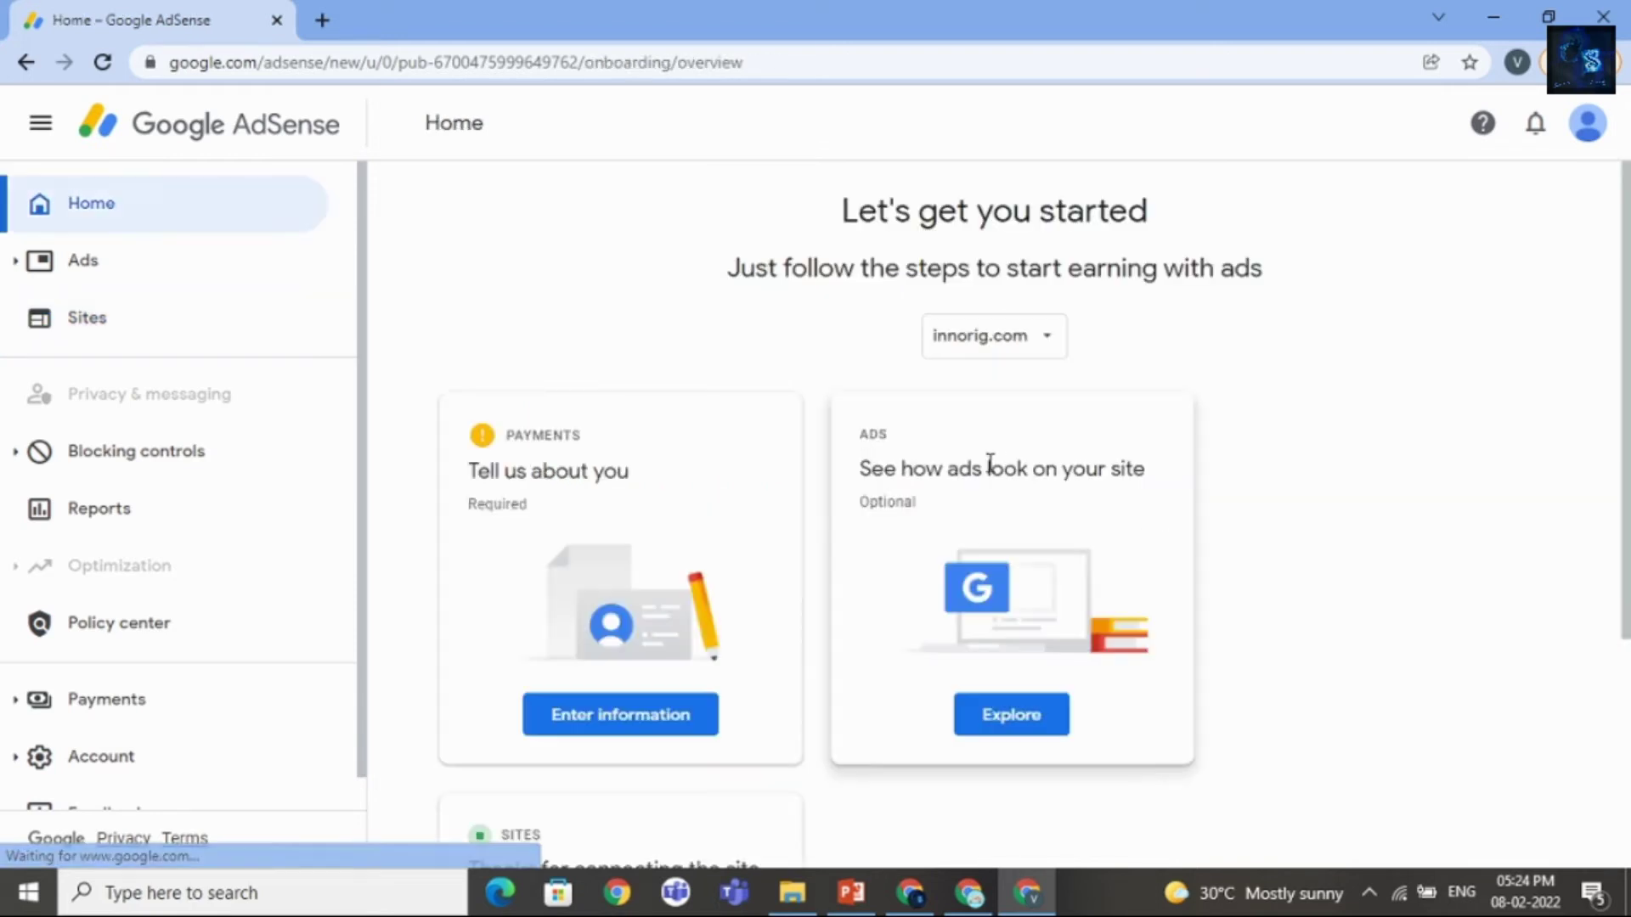
scroll(1300, 676, "down", 1)
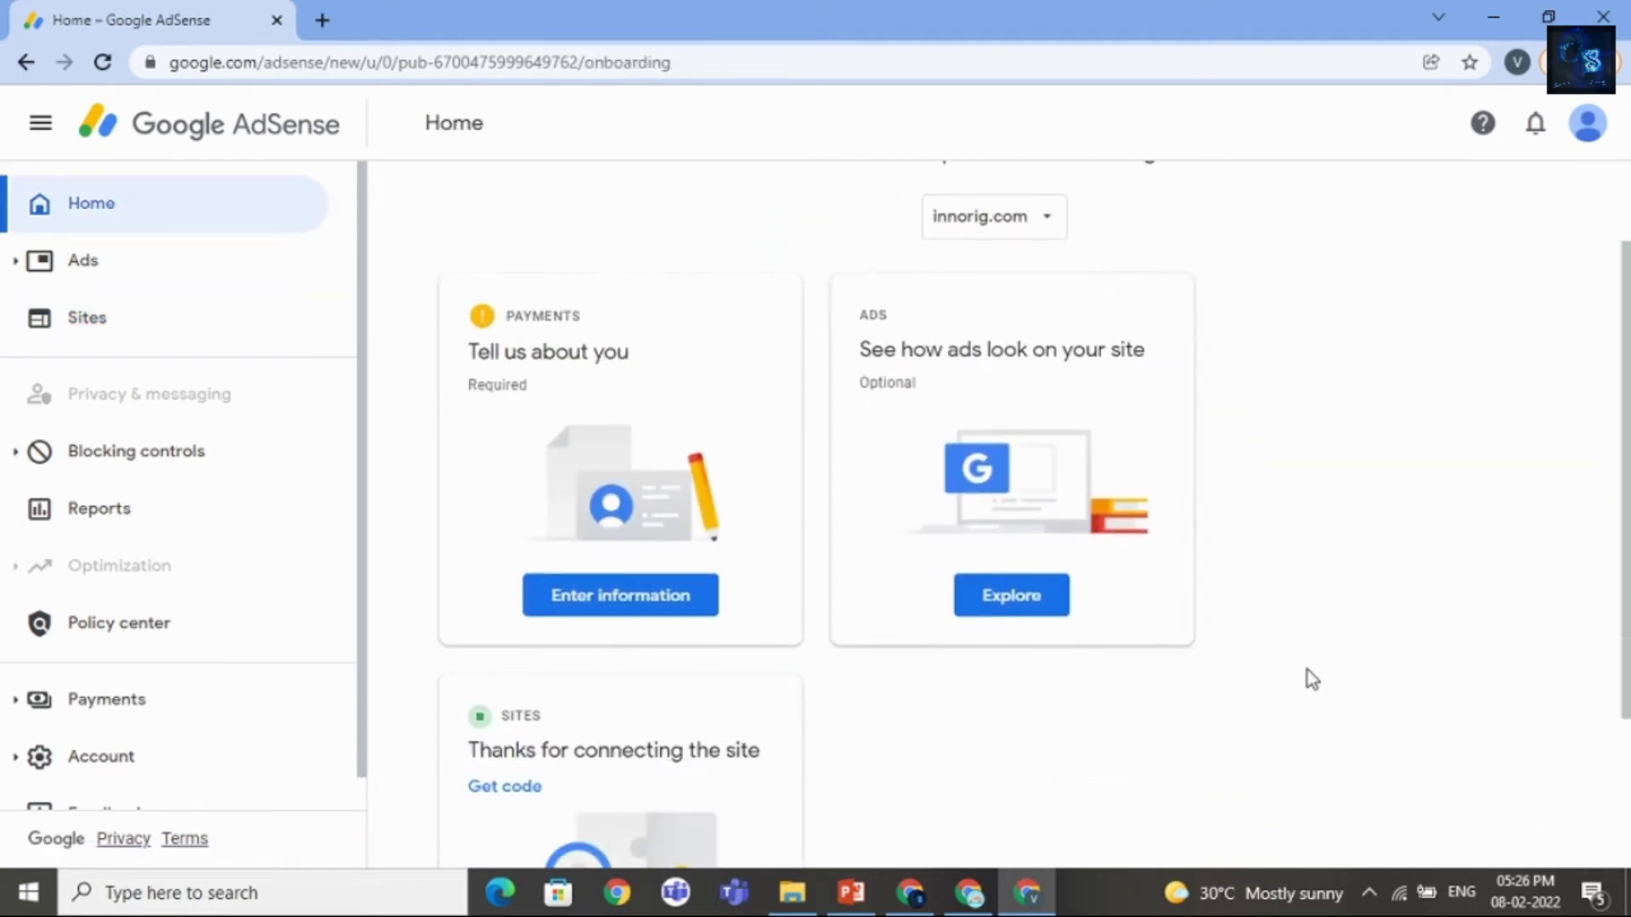
scroll(765, 628, "down", 1)
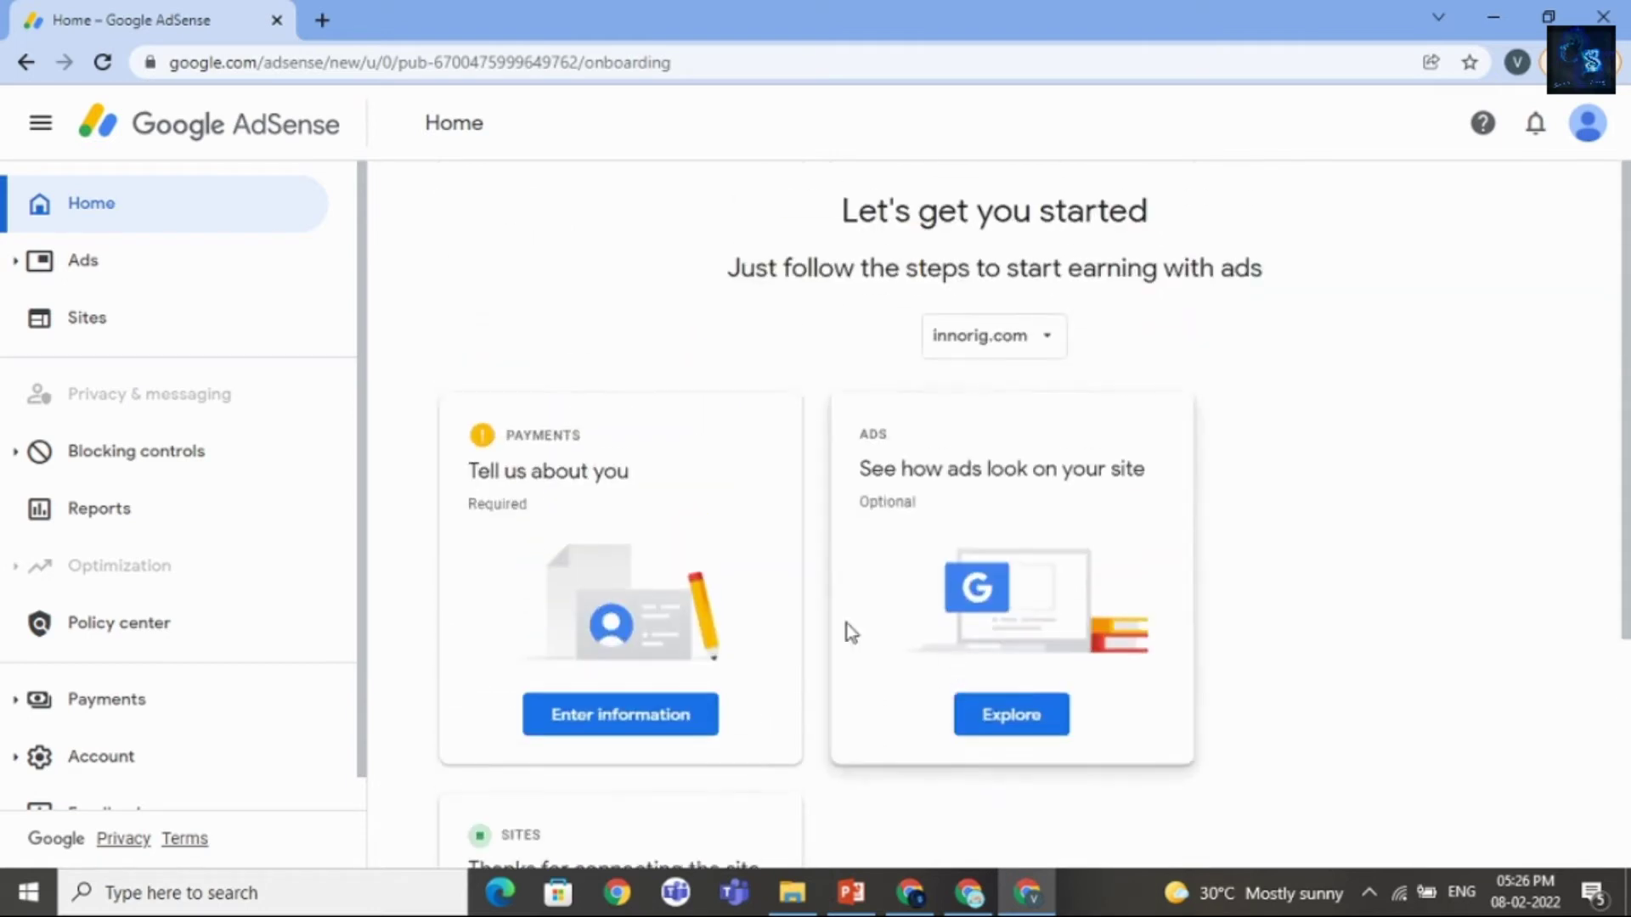
Step: Open Sites and expand innorig.com to check its review estimate of a few days to 2 weeks
left_click(170, 333)
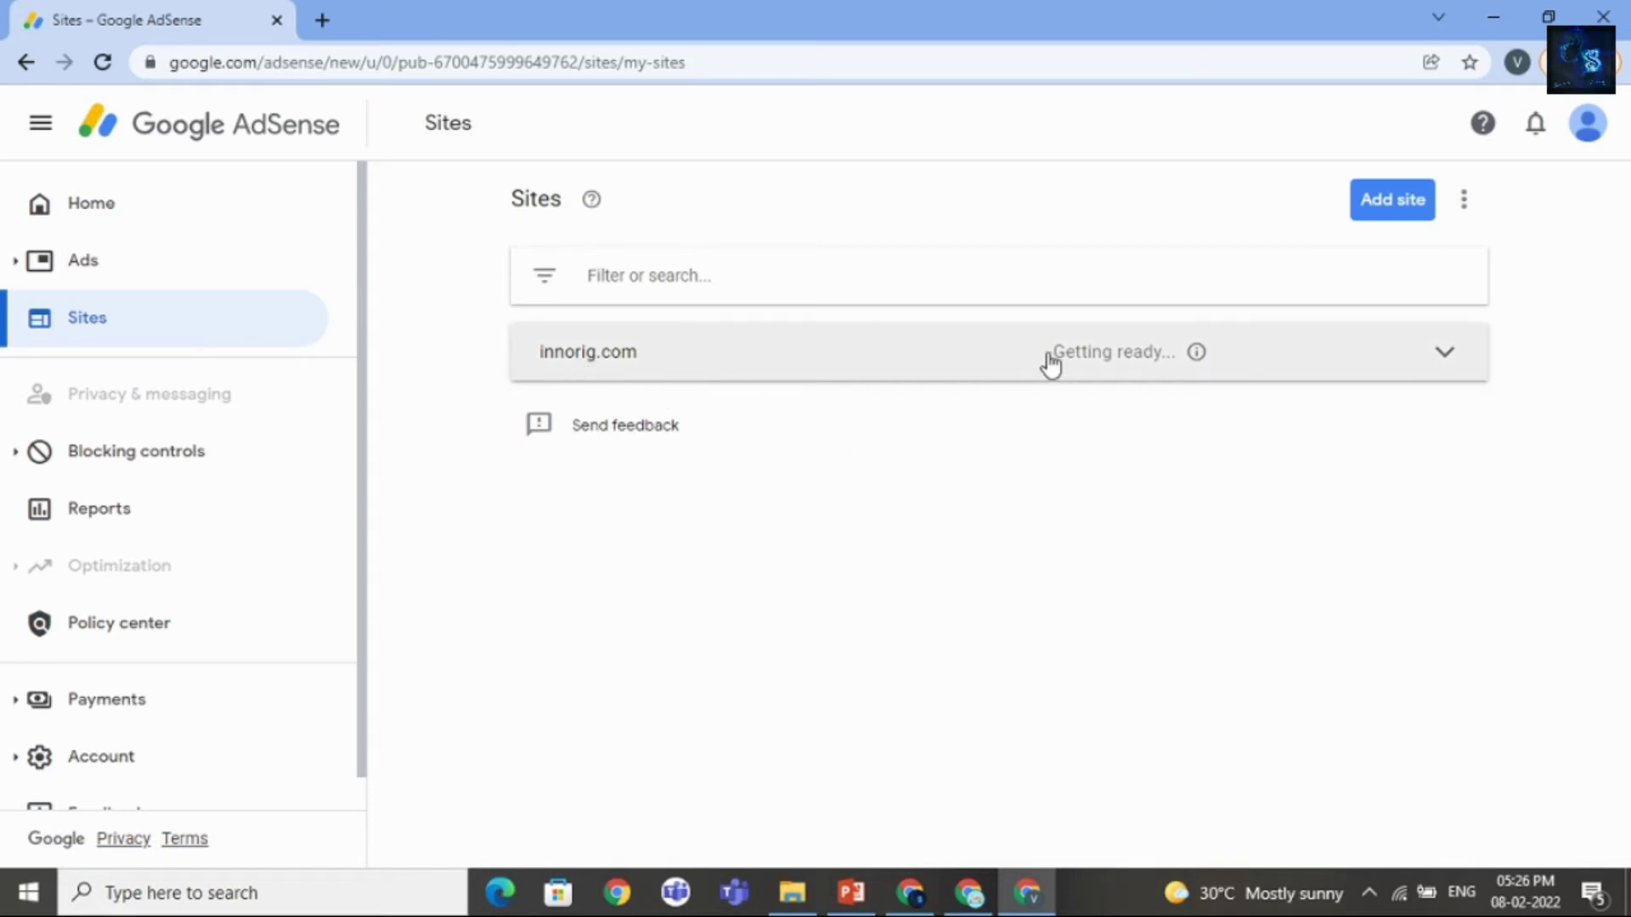
left_click(1416, 360)
scroll(1136, 441, "down", 2)
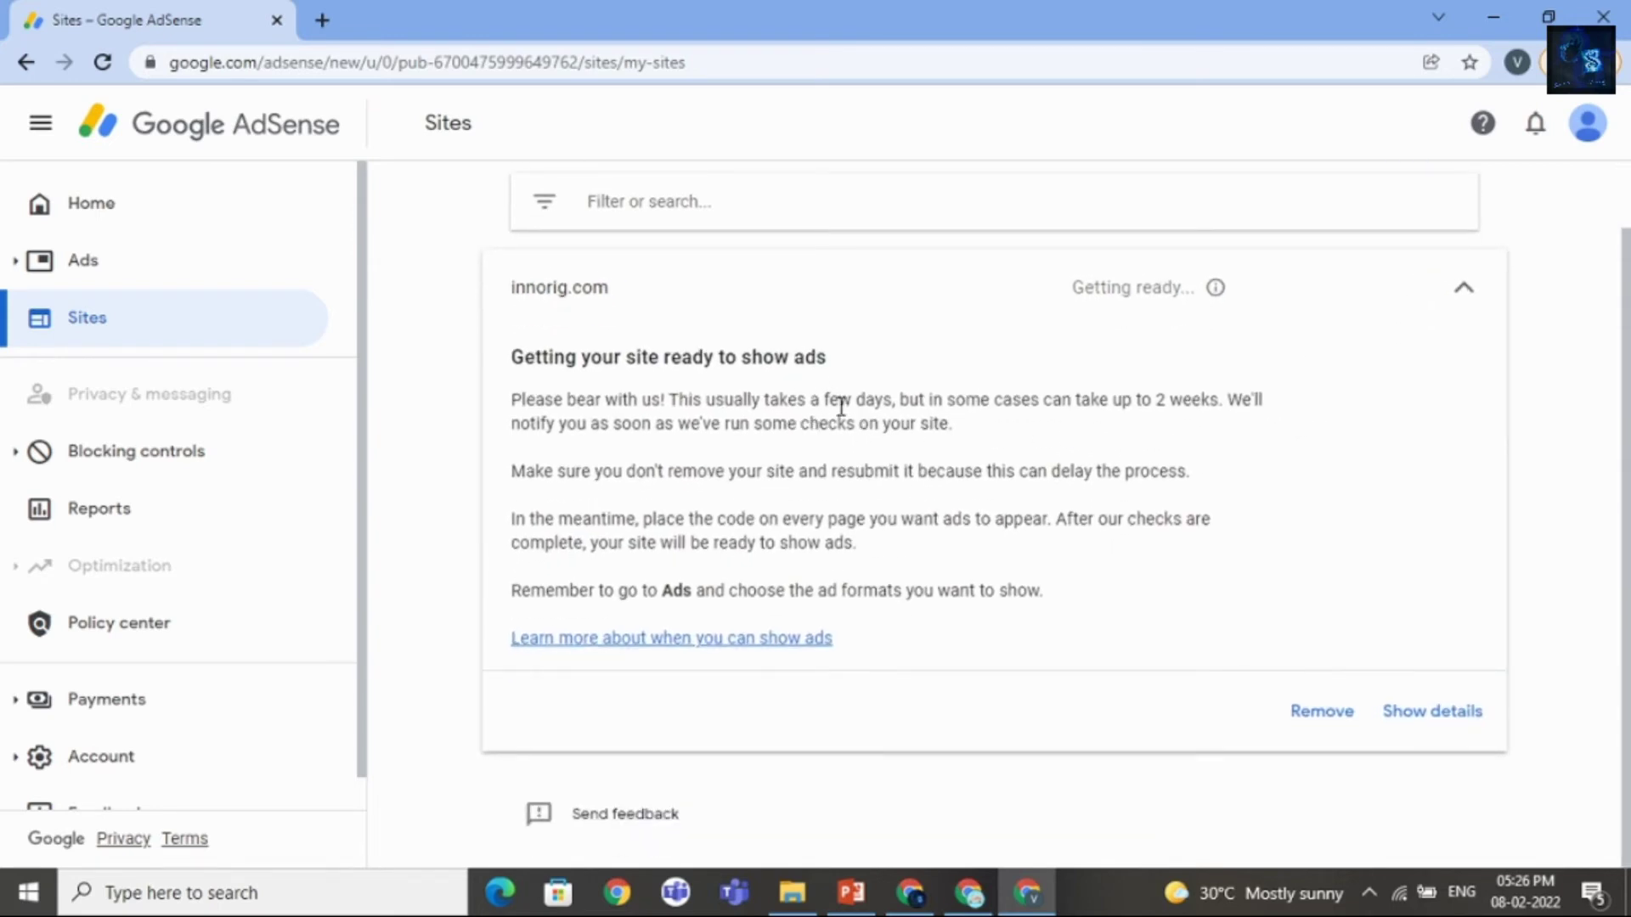
left_click_drag(837, 404, 901, 400)
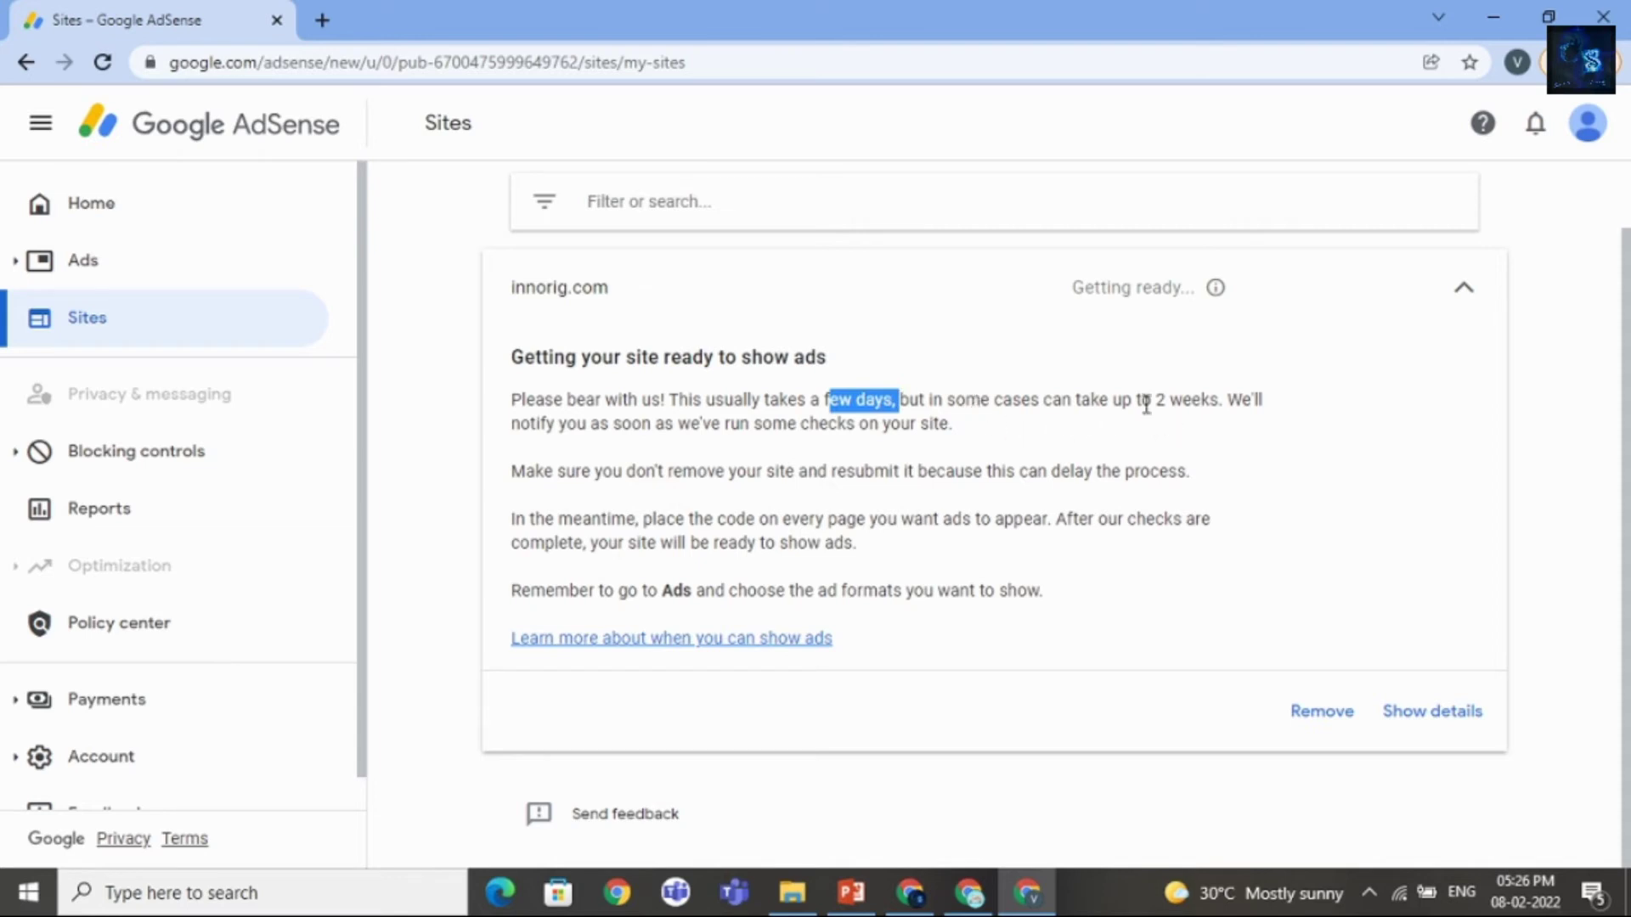
left_click_drag(1140, 401, 1218, 401)
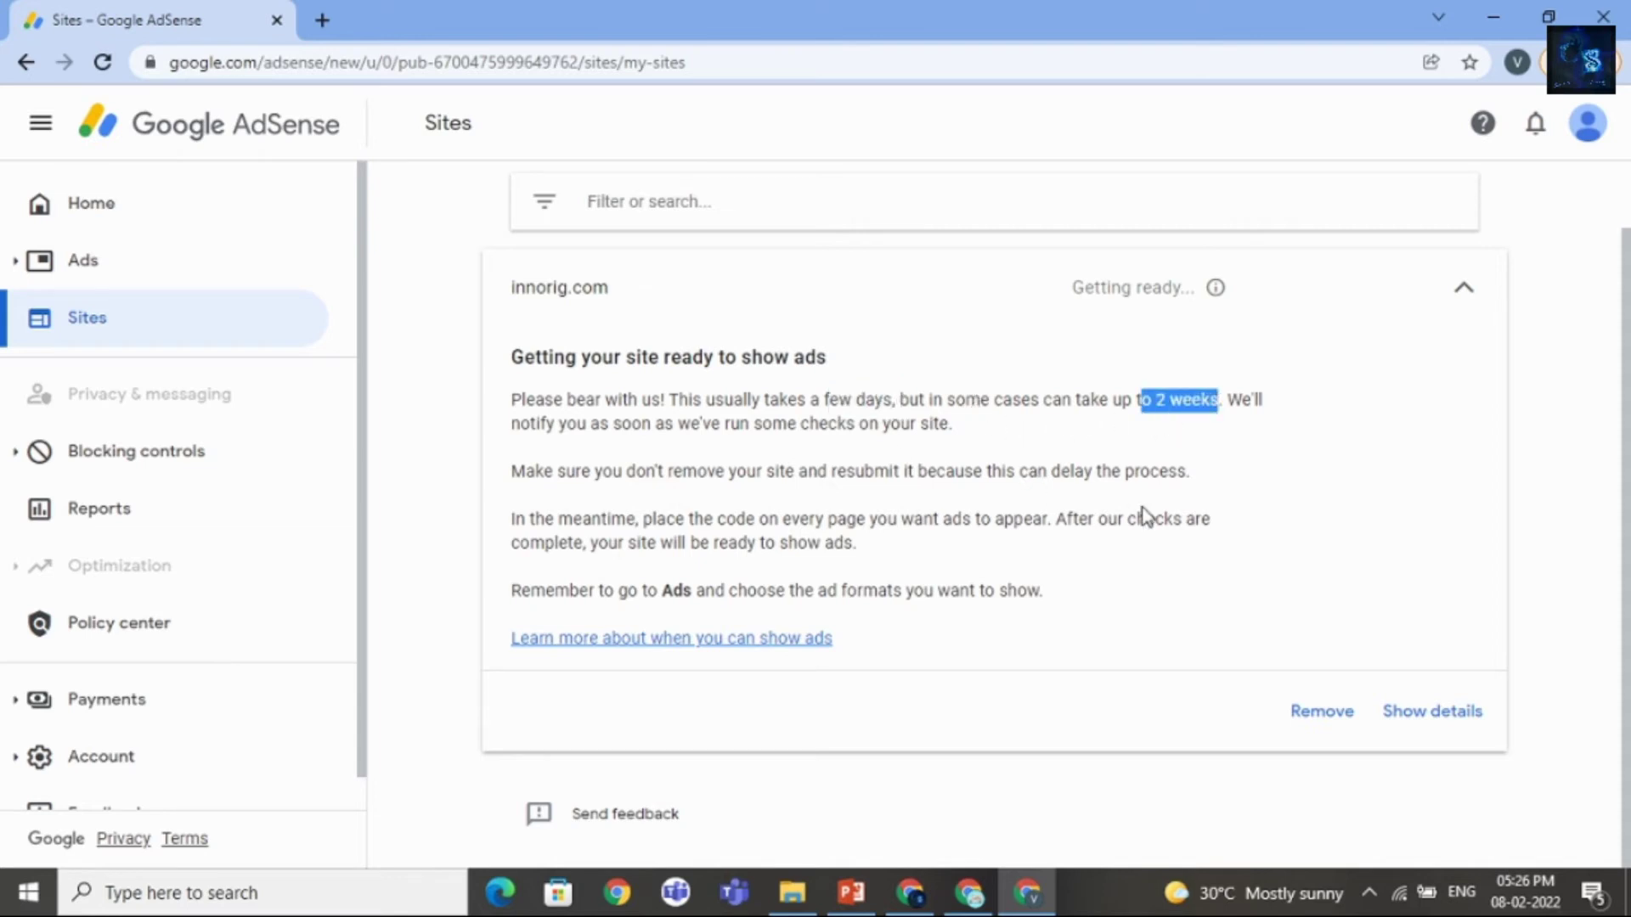
Step: Open innorig.com's full details and go to Set up ads
left_click(1443, 716)
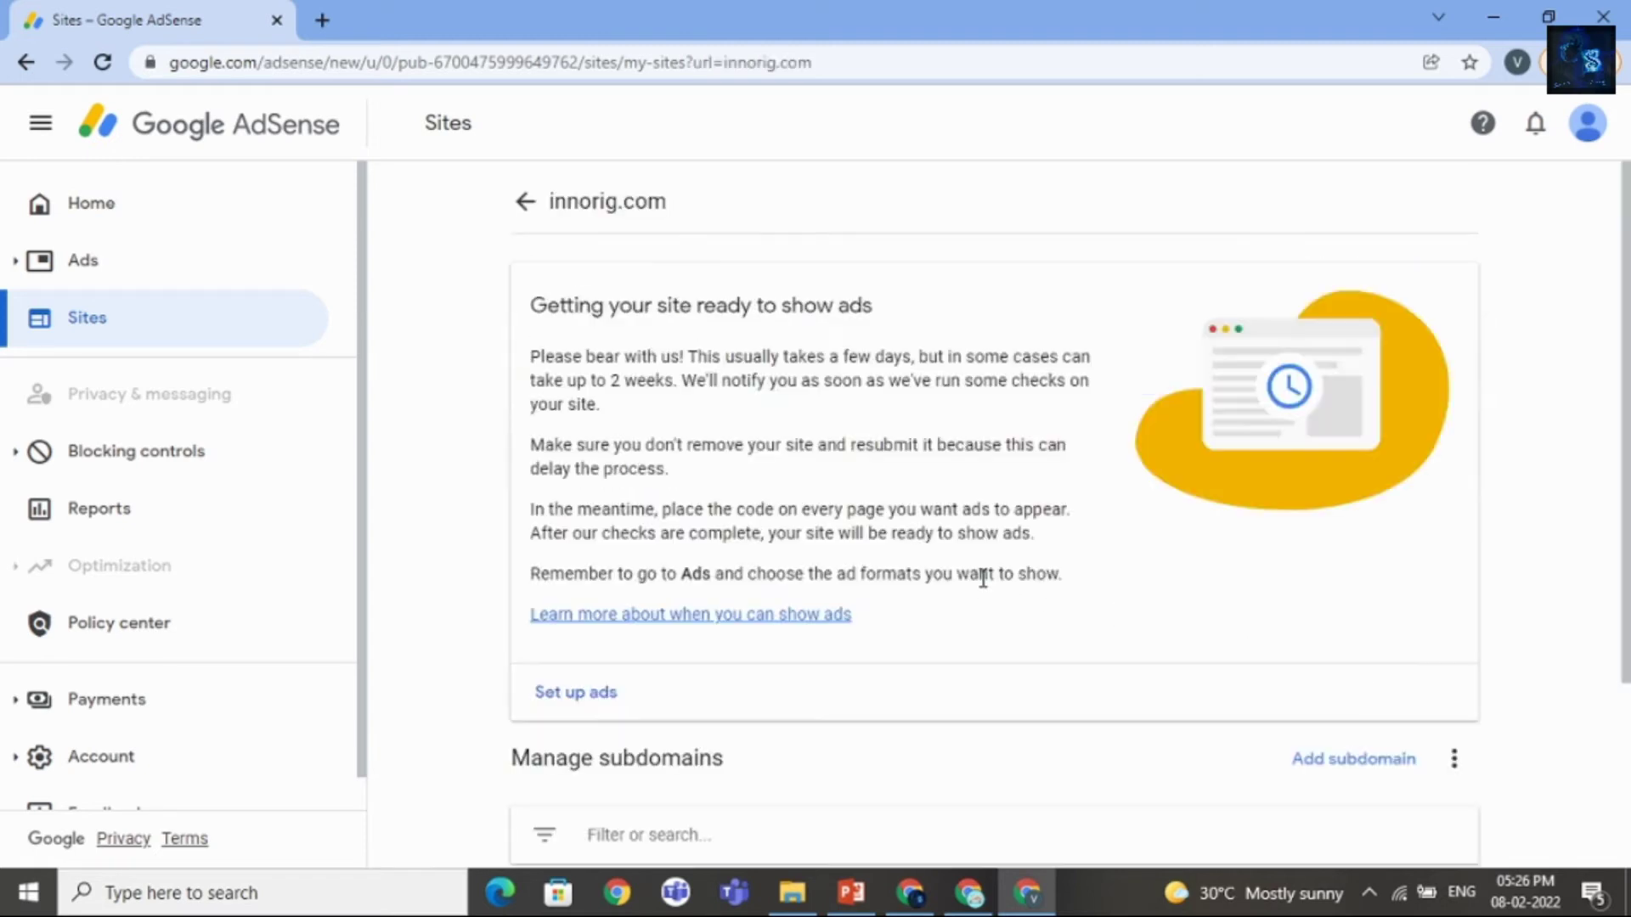
scroll(800, 529, "down", 3)
scroll(780, 516, "up", 3)
left_click(574, 695)
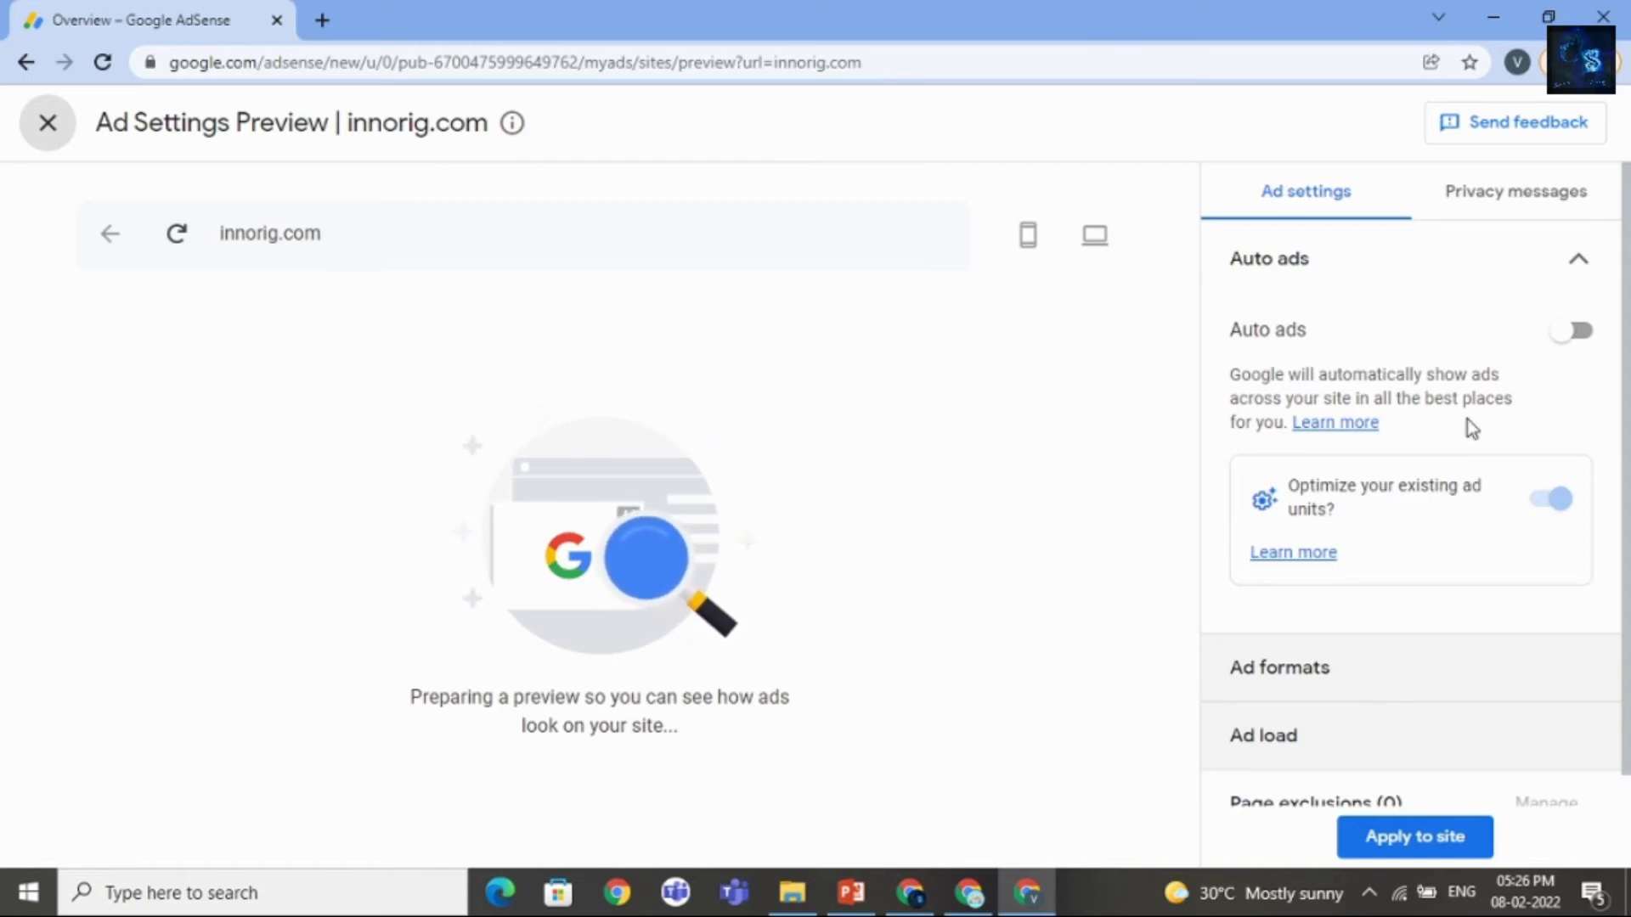
Step: Turn on Auto ads for innorig.com and review the mobile ad preview
left_click(1568, 333)
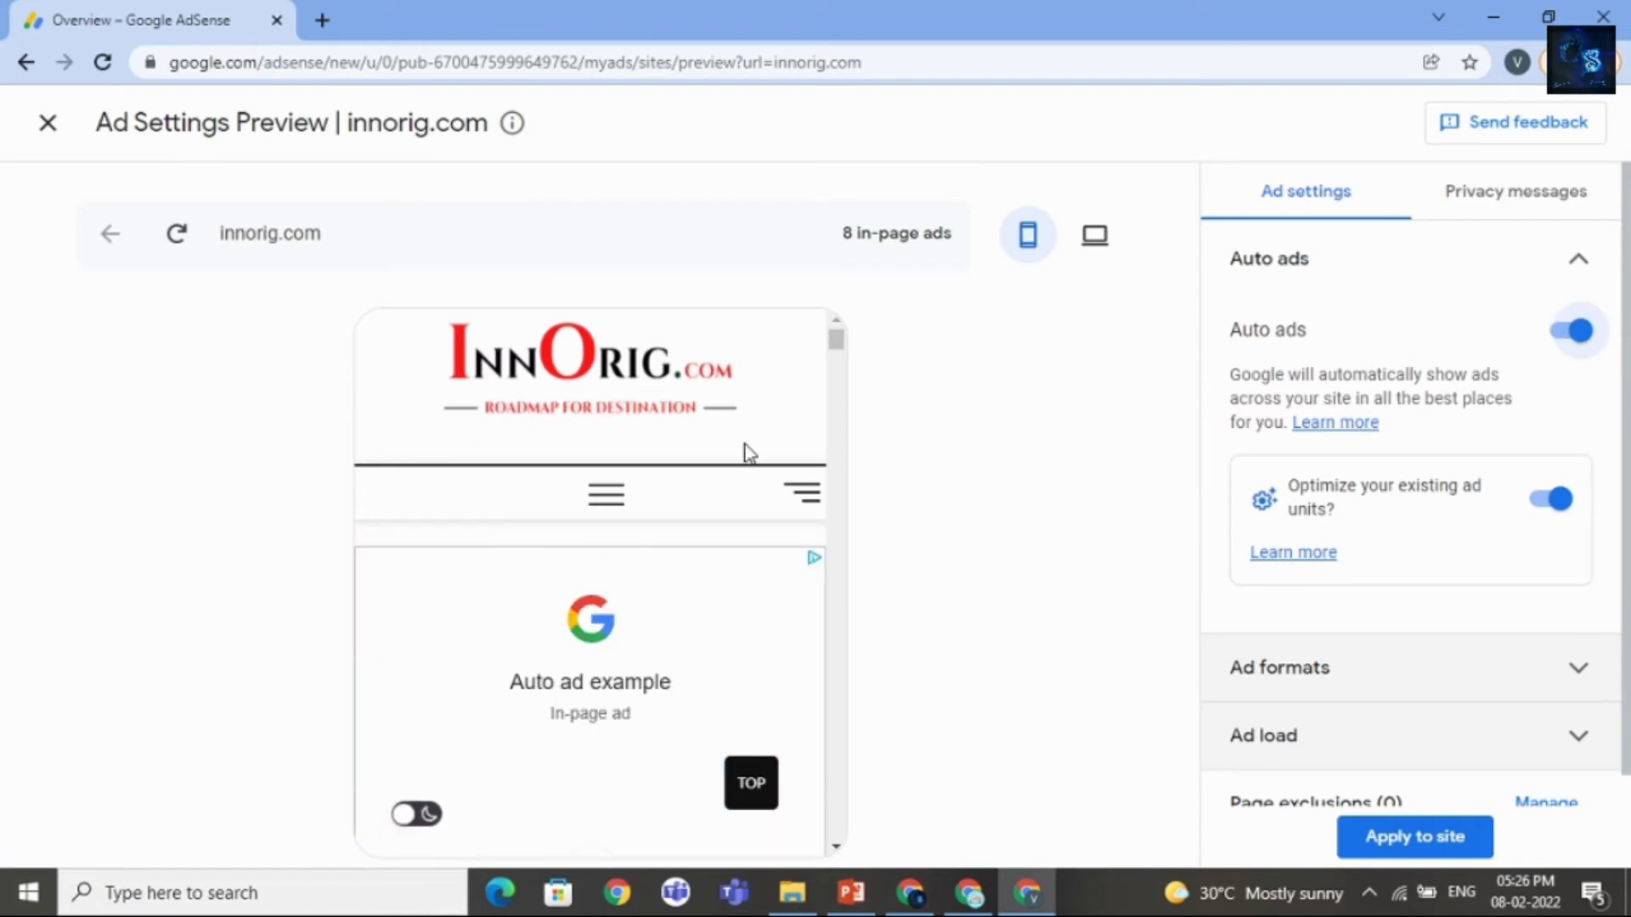
scroll(663, 547, "down", 4)
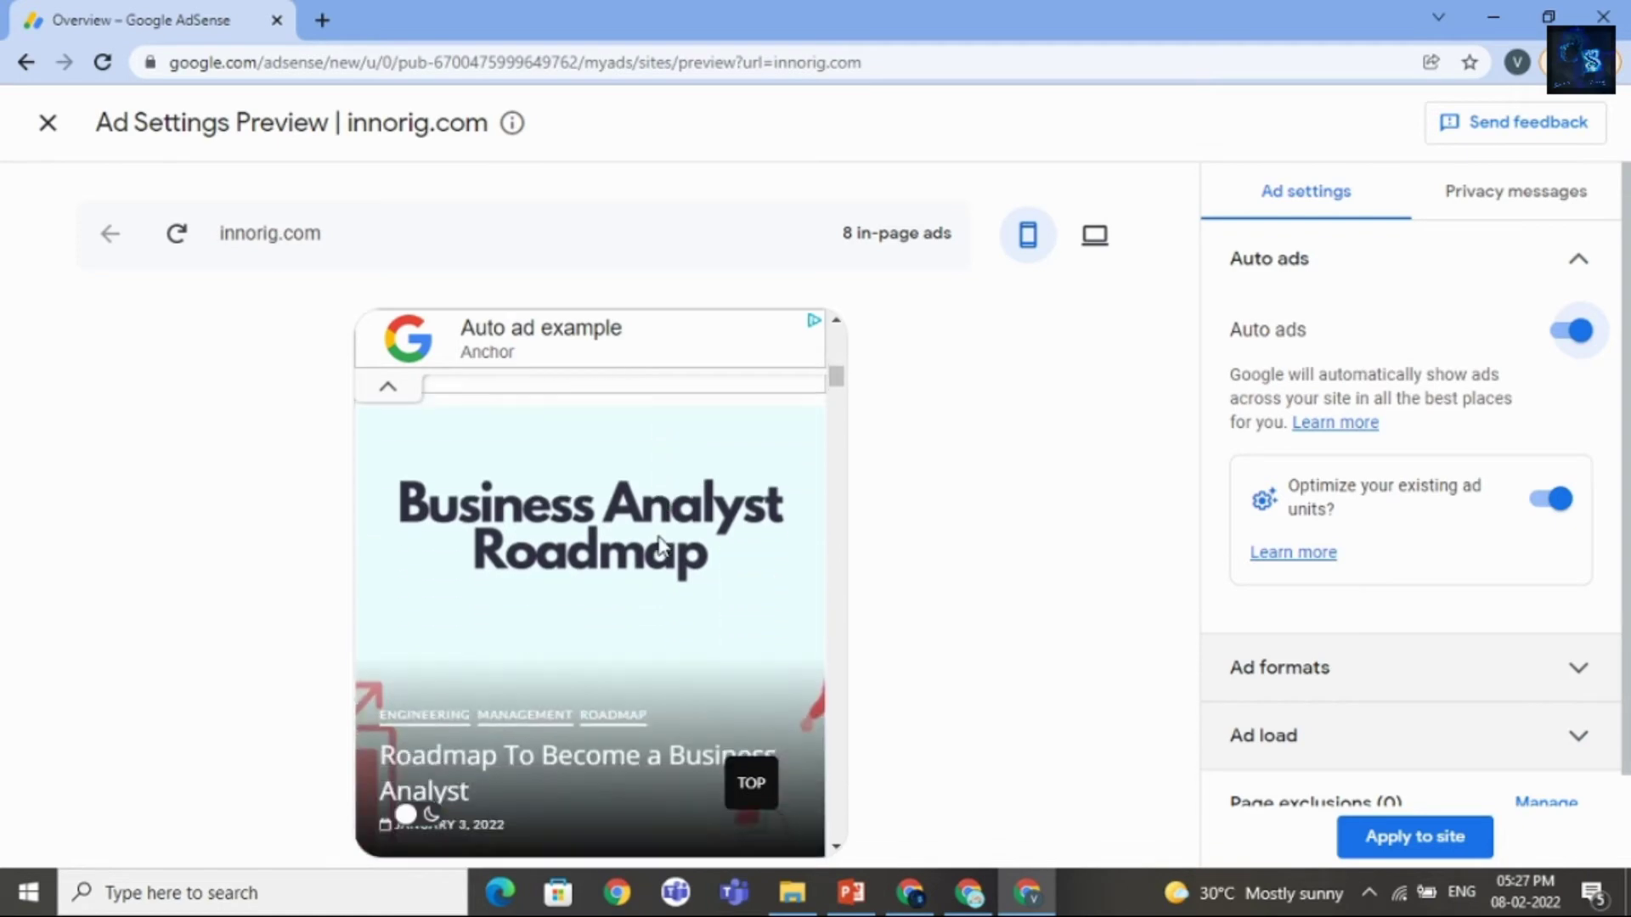
scroll(659, 539, "down", 5)
scroll(587, 518, "up", 9)
scroll(611, 535, "down", 12)
scroll(620, 542, "down", 10)
scroll(622, 546, "down", 10)
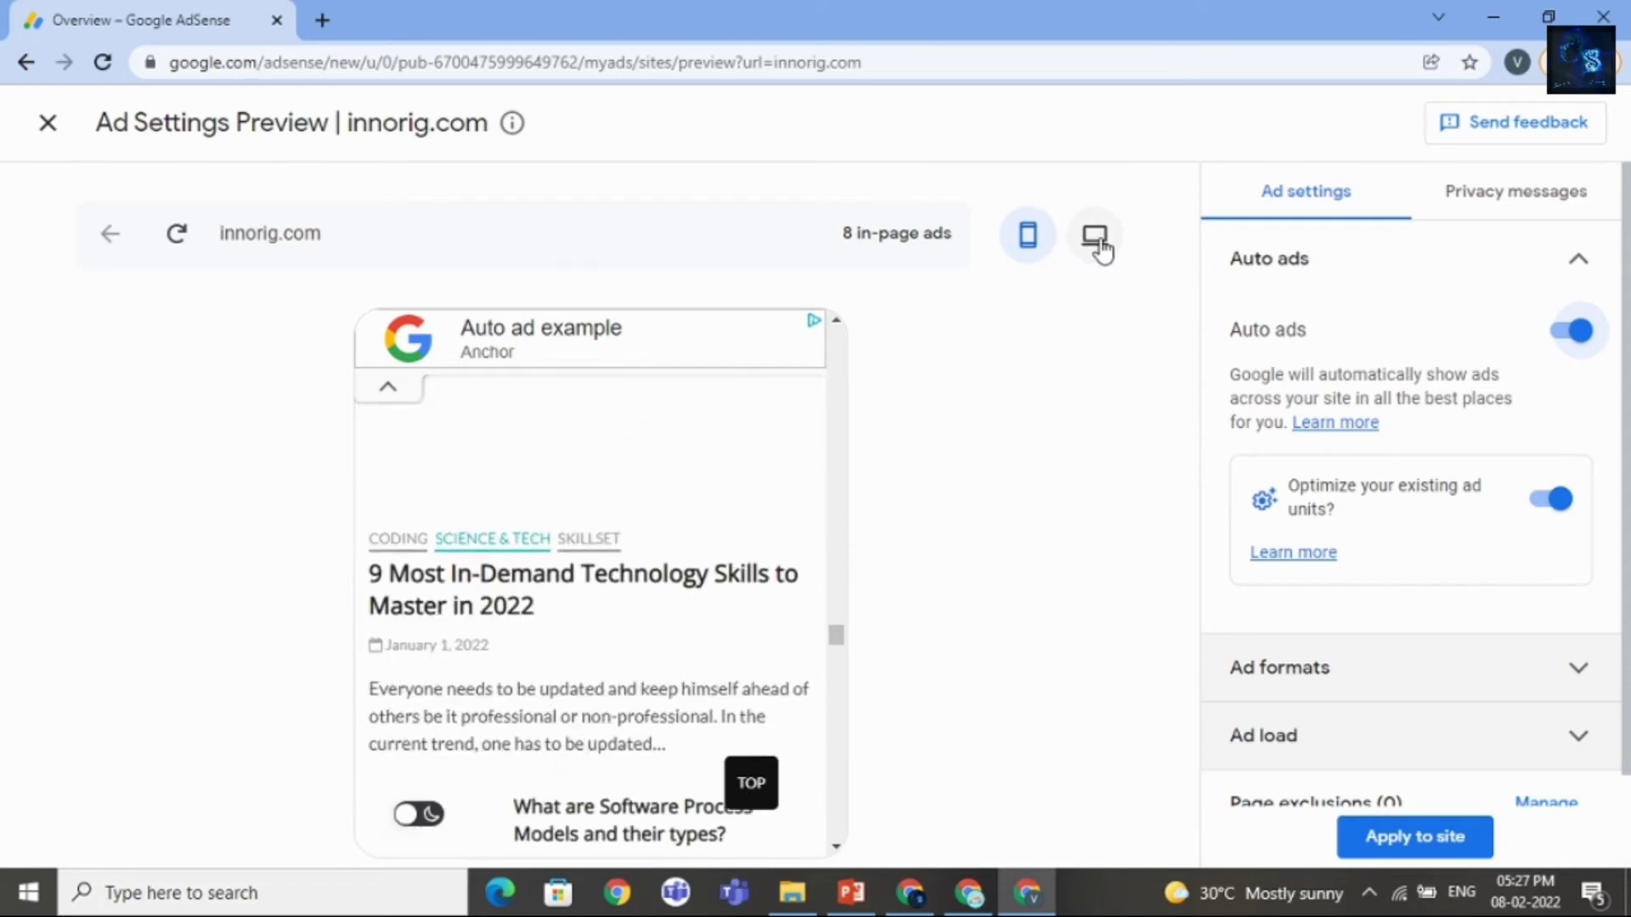
Step: Review the desktop preview with 7 in-page auto ads, dismissing and restoring the sample anchor ad
left_click(1096, 238)
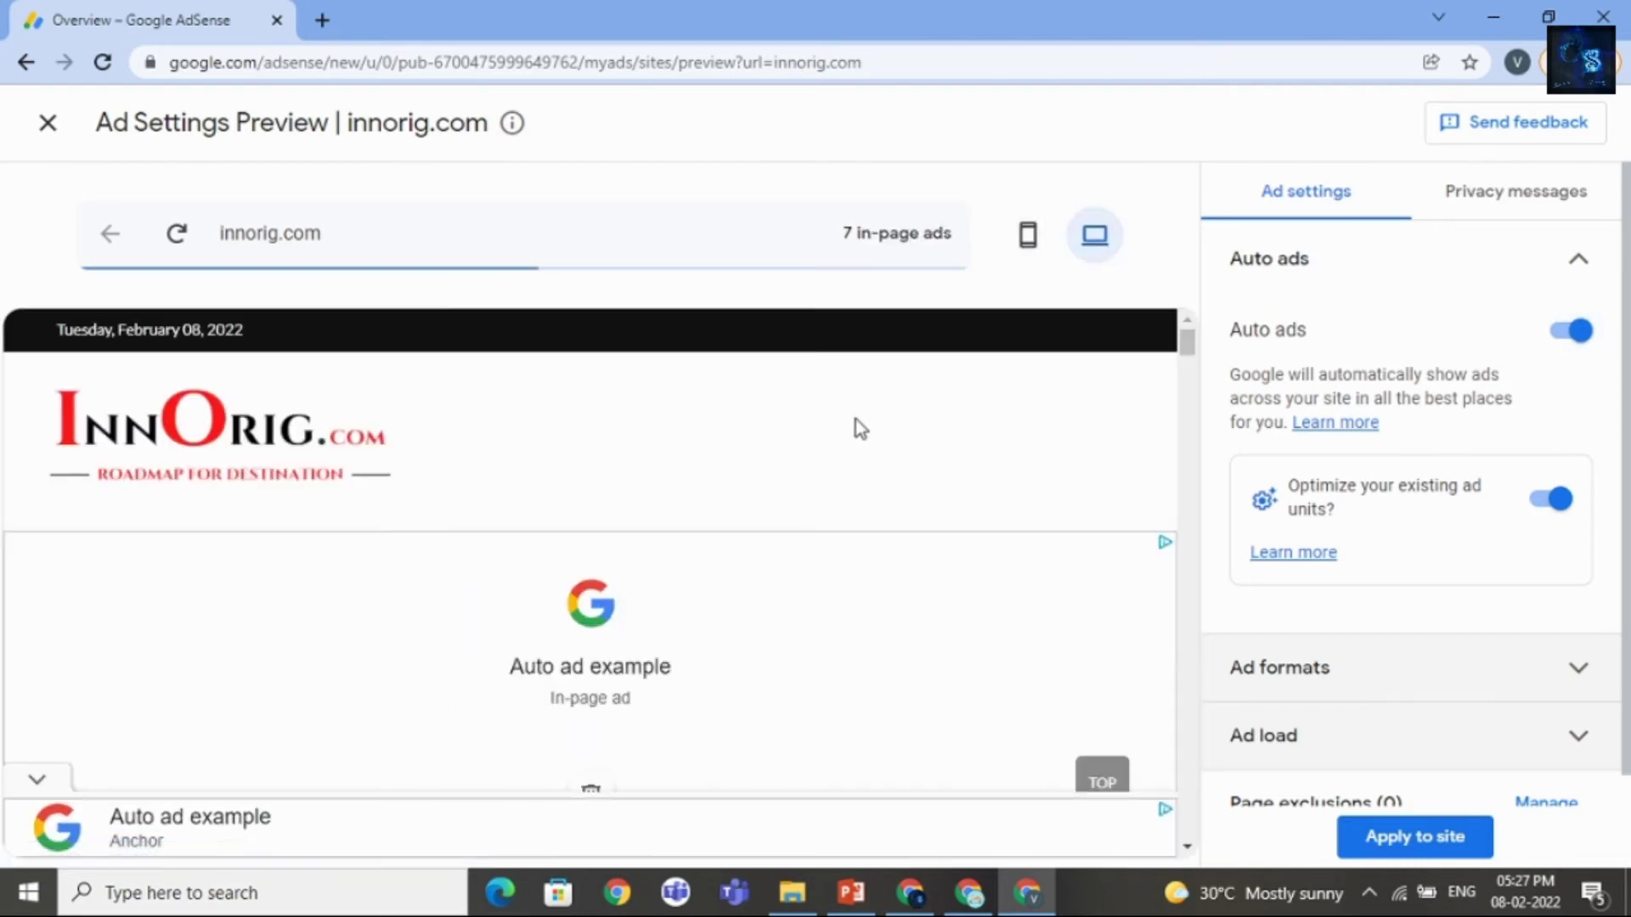
scroll(831, 419, "down", 5)
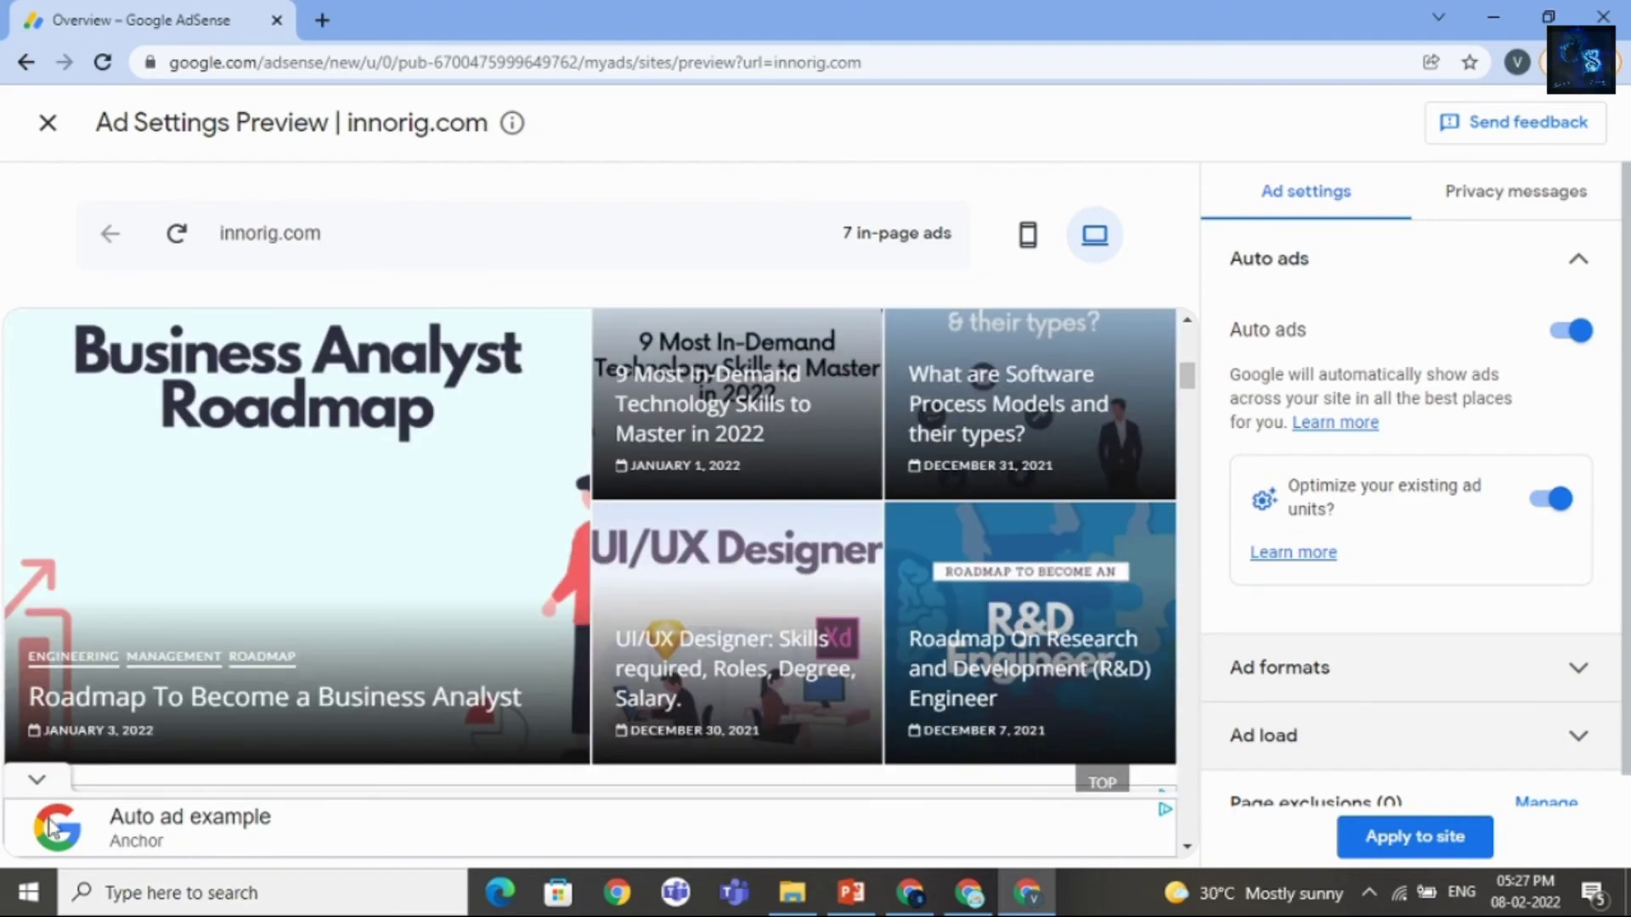
left_click(36, 786)
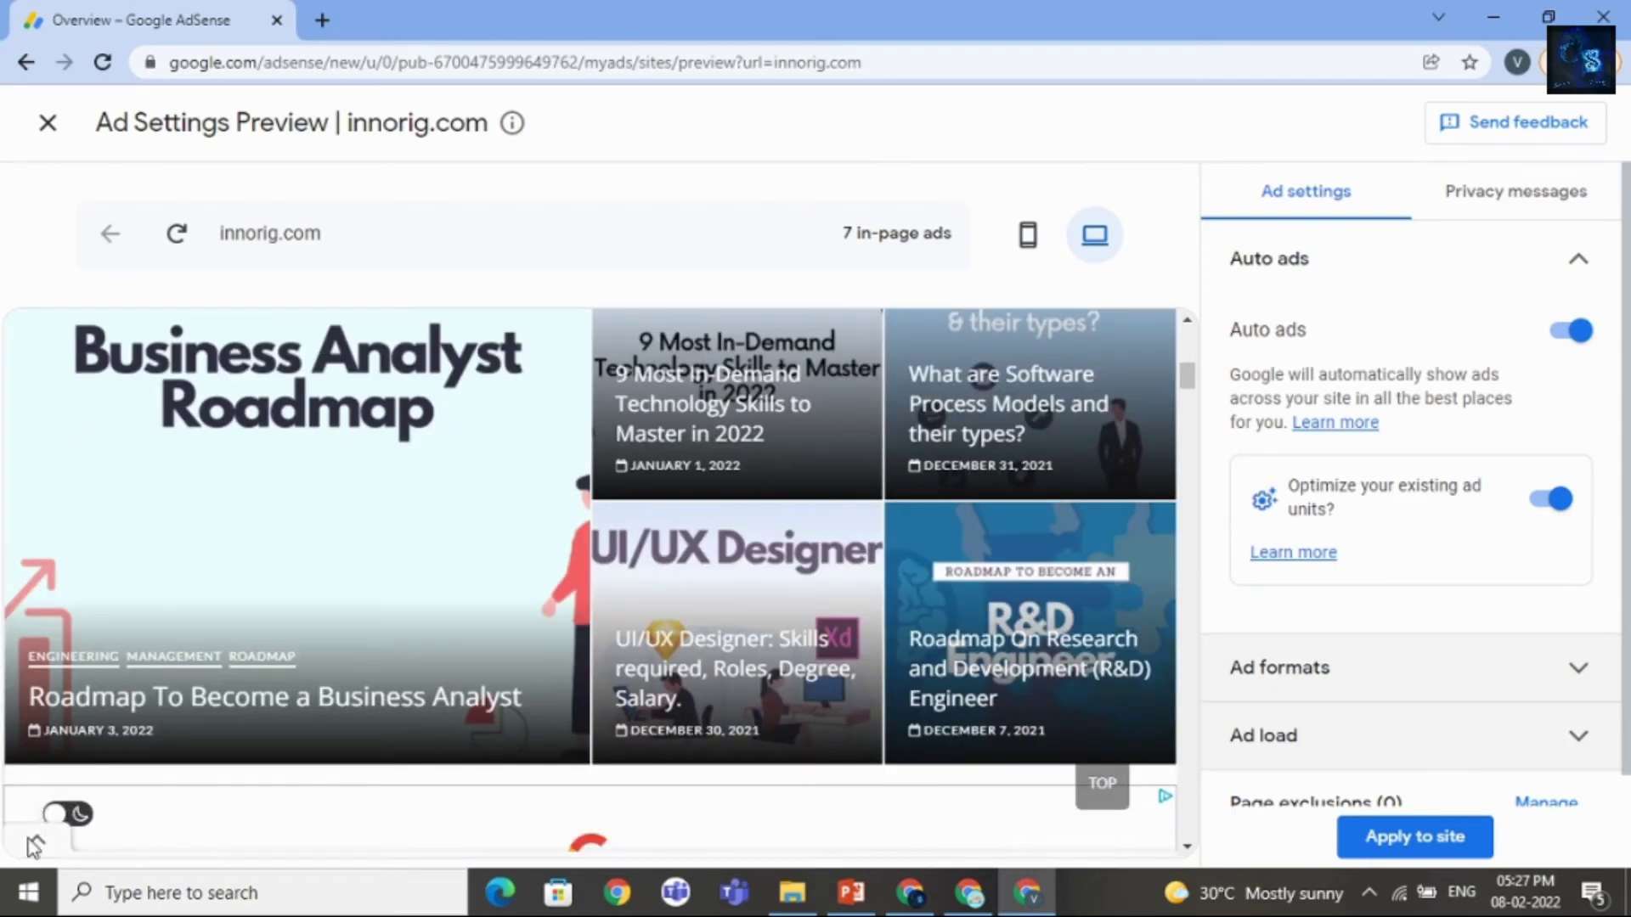
left_click(34, 846)
scroll(337, 553, "down", 5)
scroll(336, 553, "up", 3)
scroll(337, 553, "down", 5)
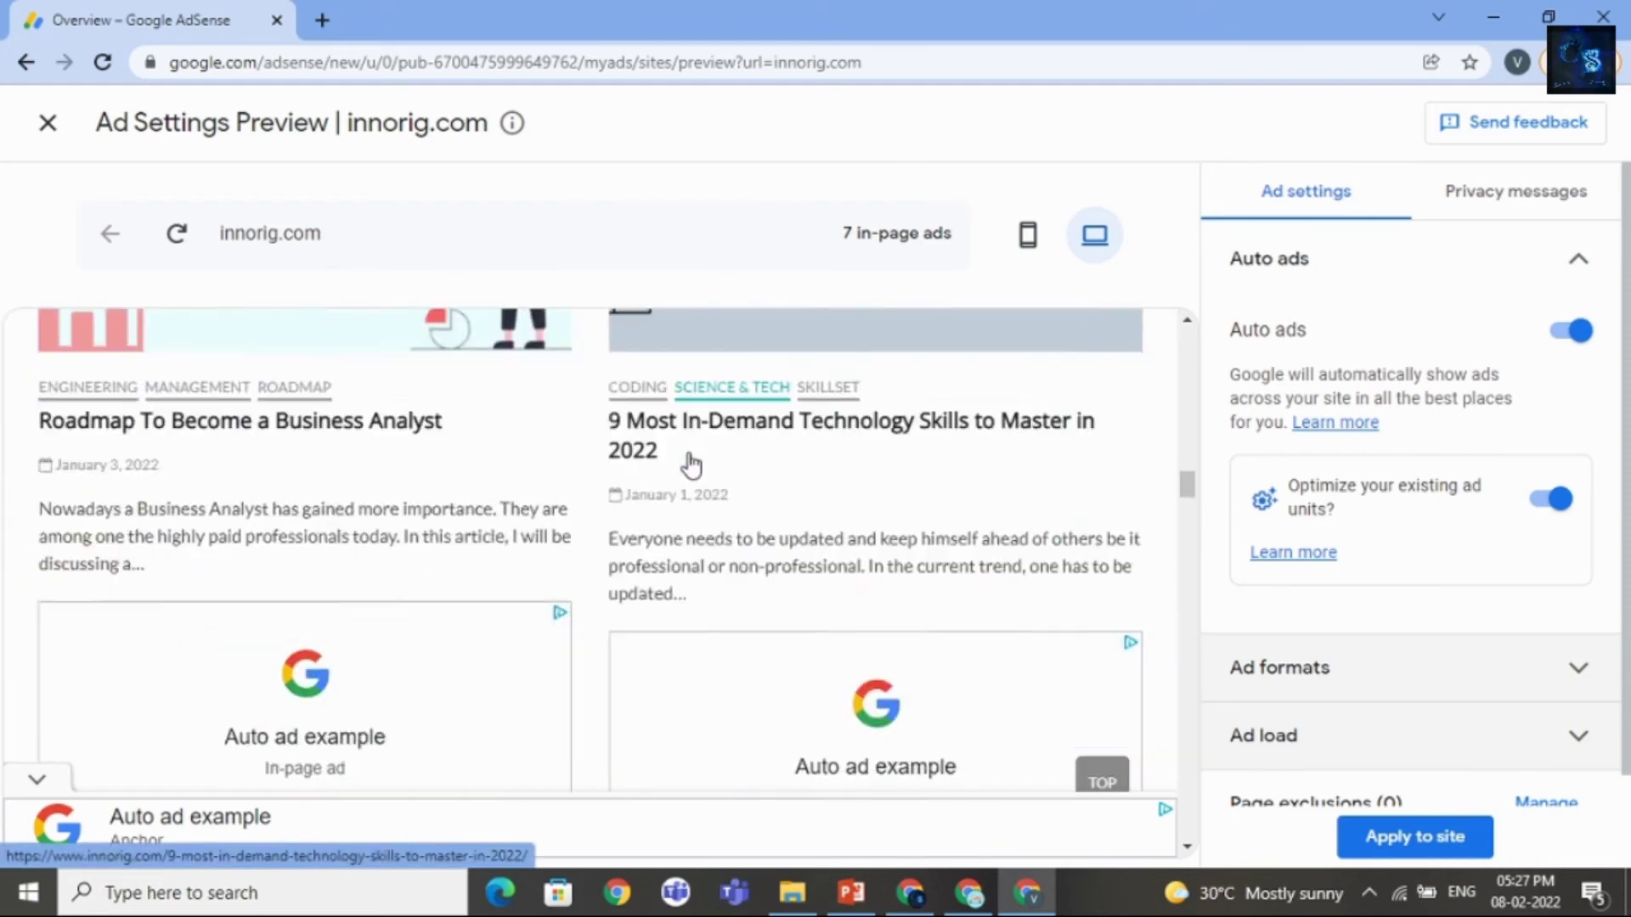
scroll(691, 466, "down", 5)
scroll(1541, 562, "down", 1)
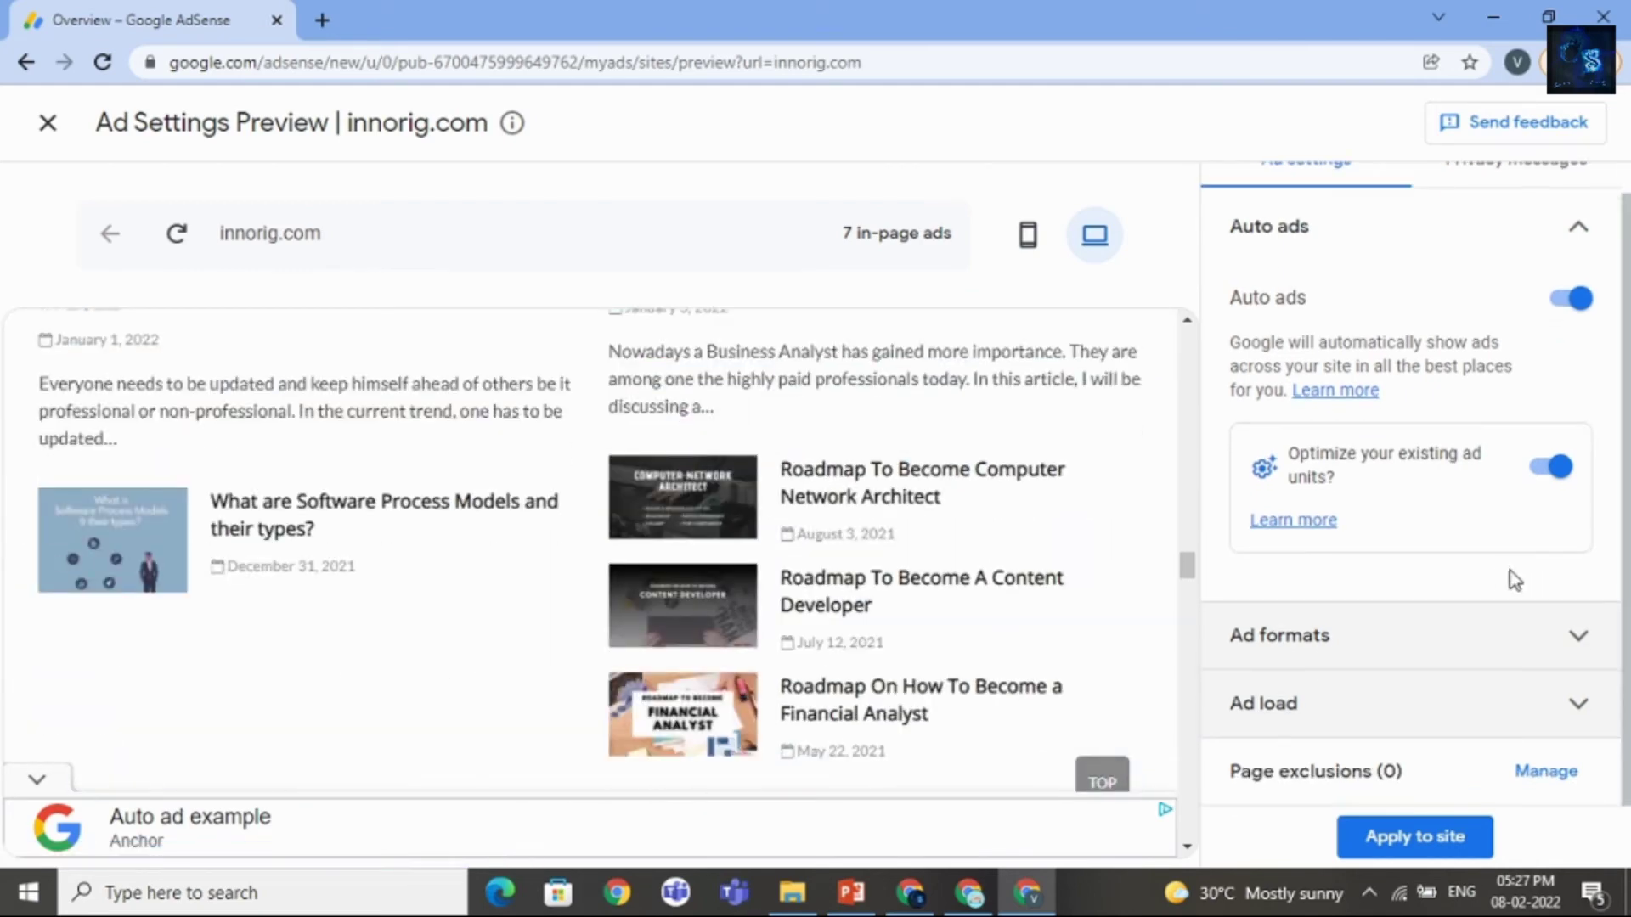
Step: Apply the Auto ads settings to innorig.com now and save
left_click(1424, 844)
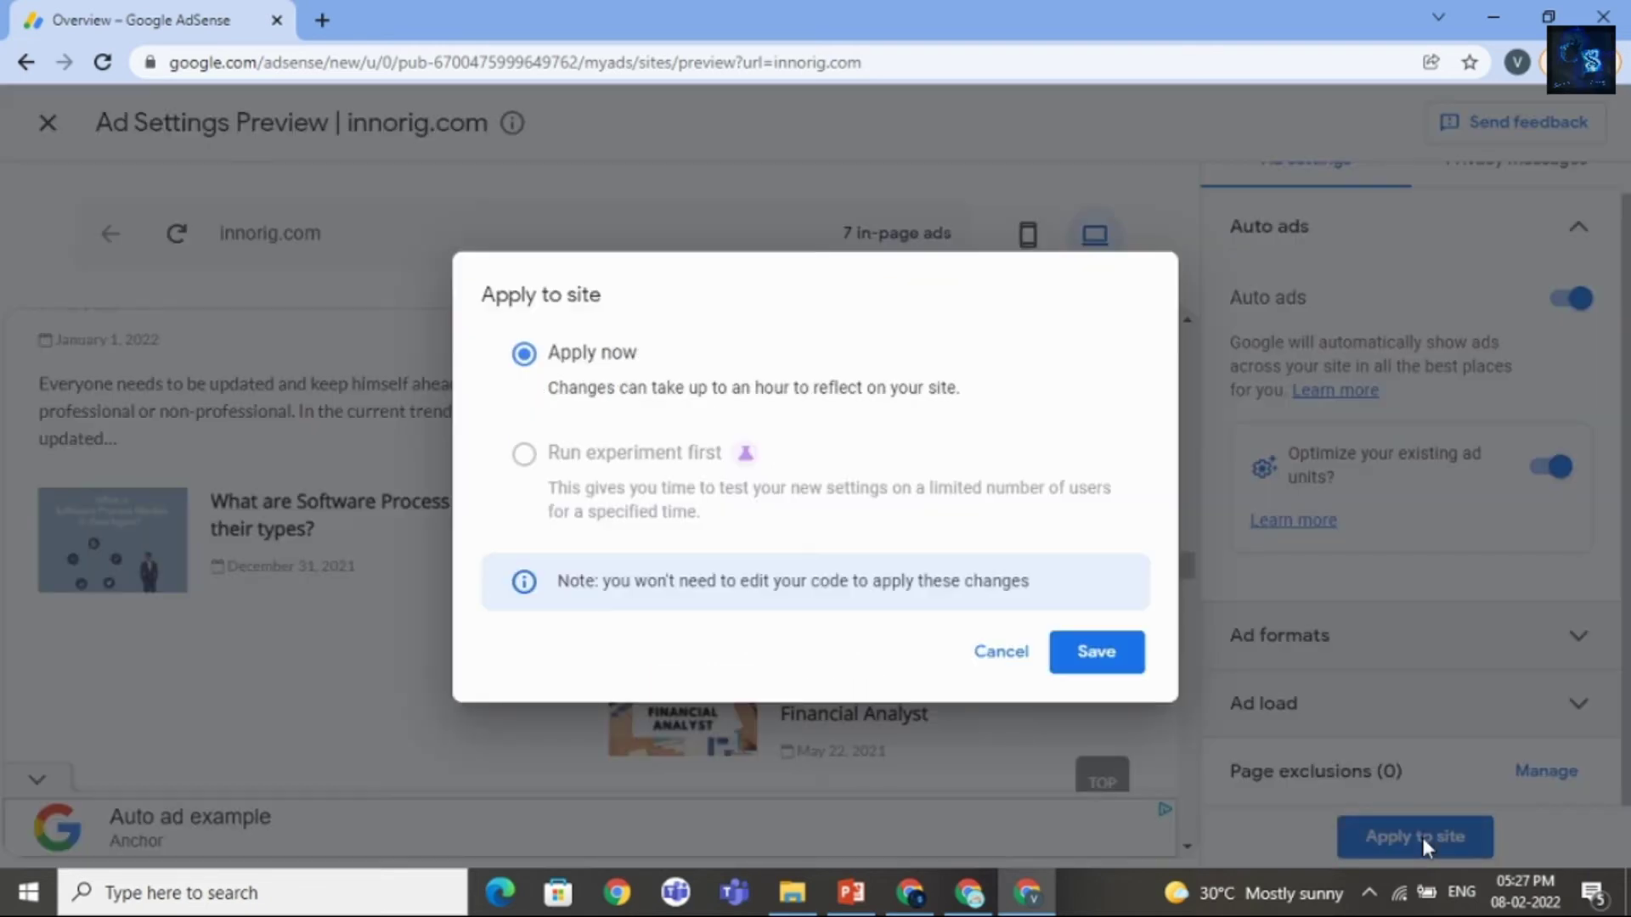
left_click(1082, 667)
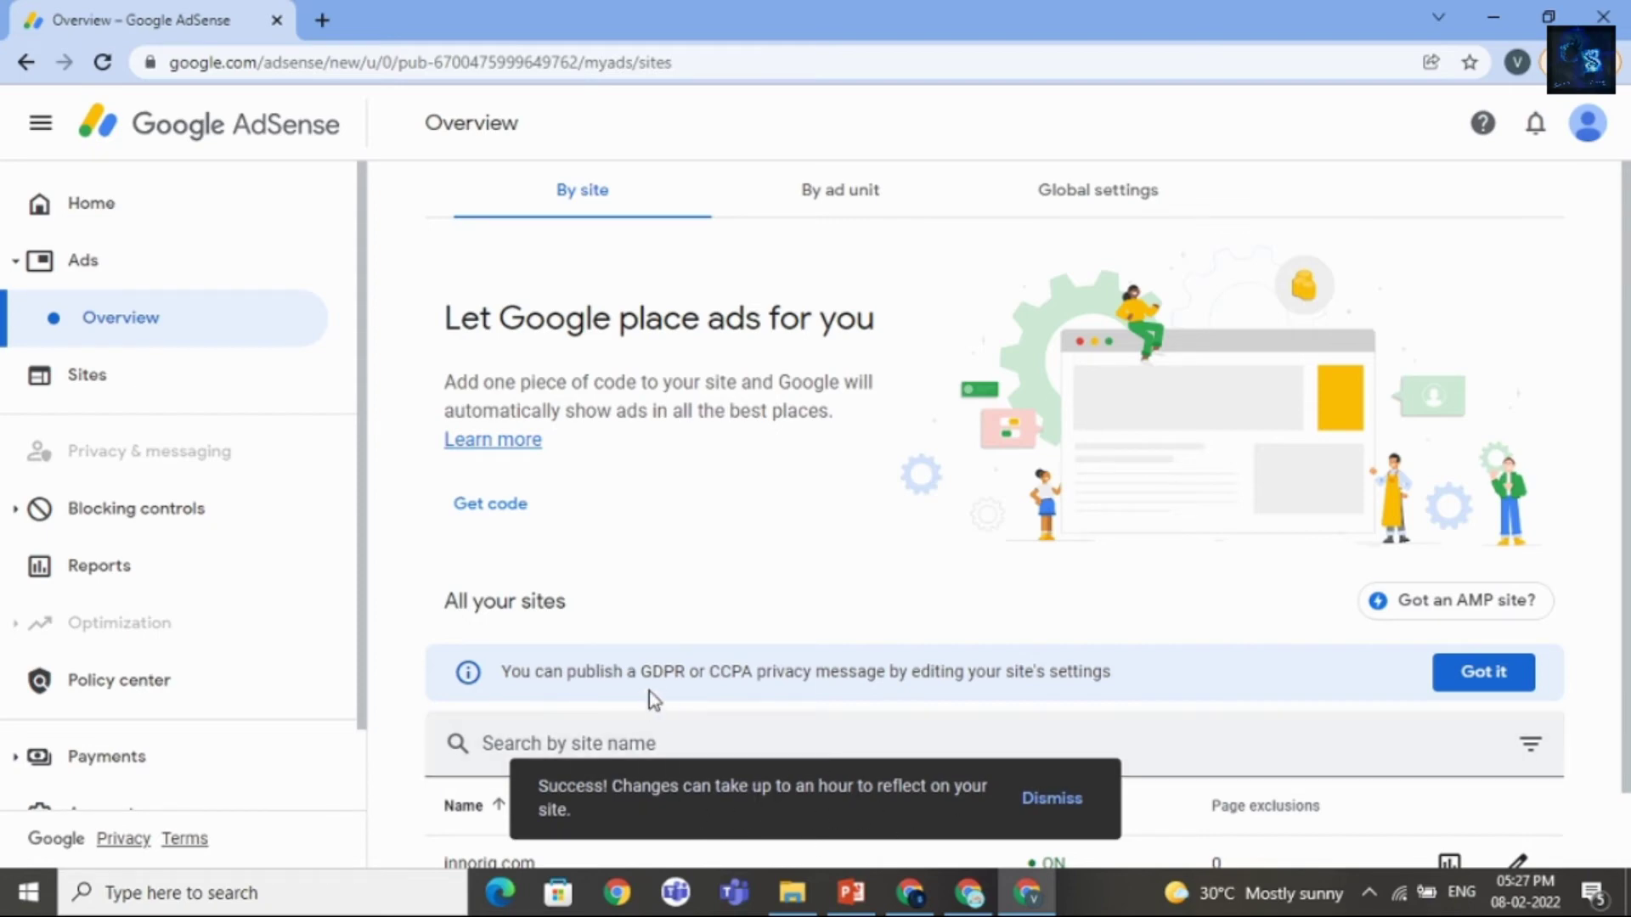
Step: Confirm innorig.com shows Getting ready under Sites, then return to the InnOrig homepage window
left_click(109, 276)
left_click(128, 331)
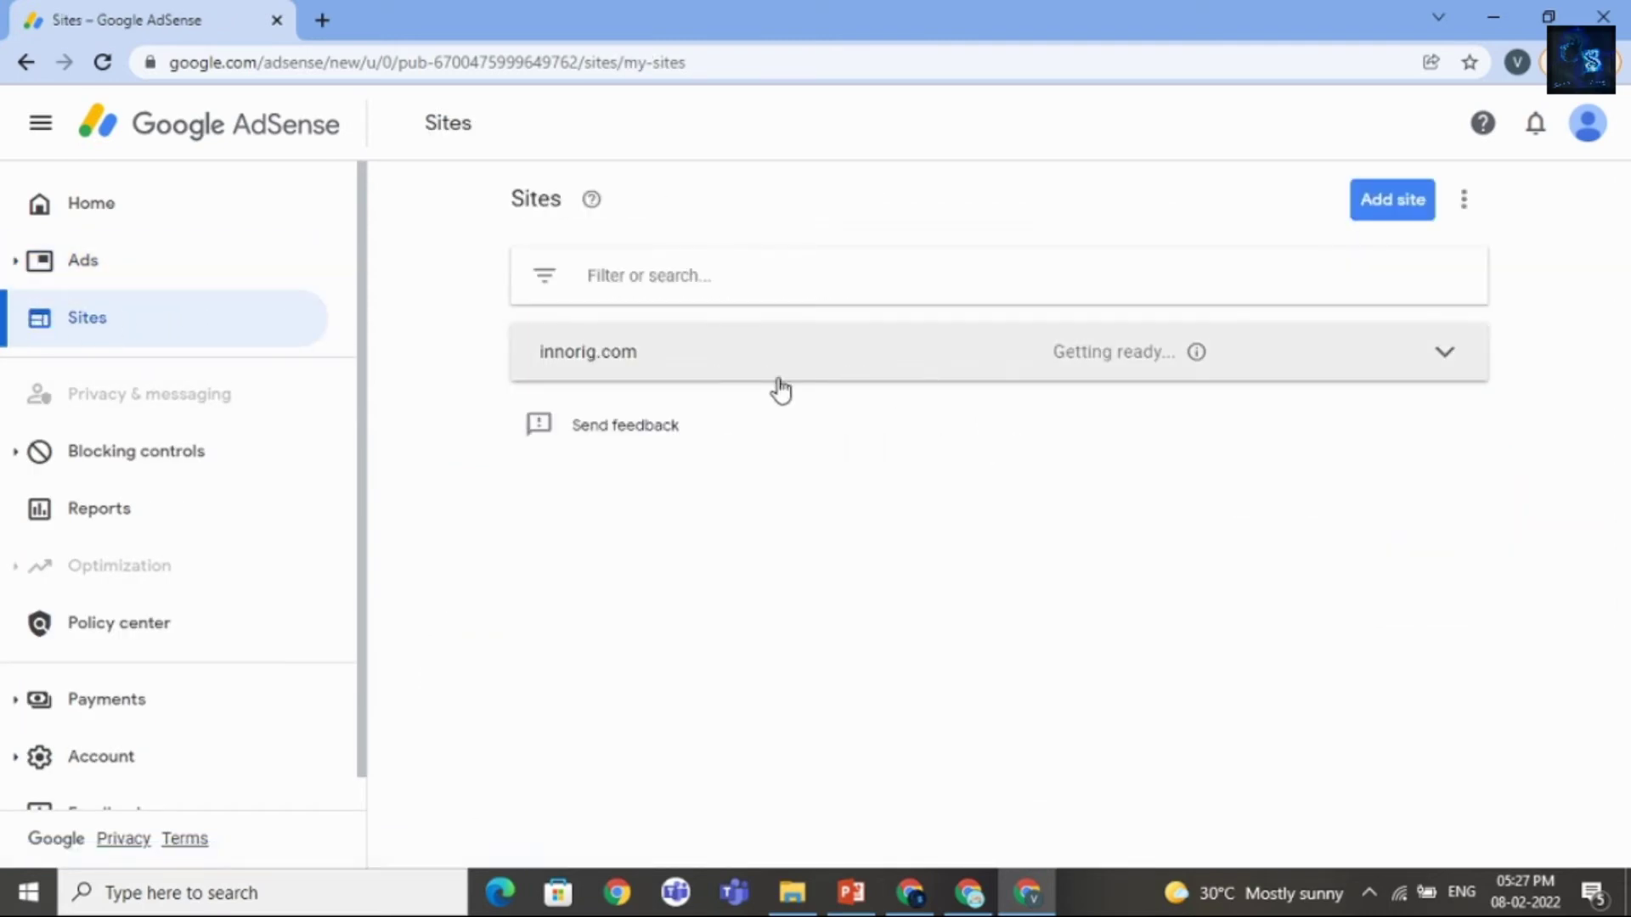
left_click(1357, 375)
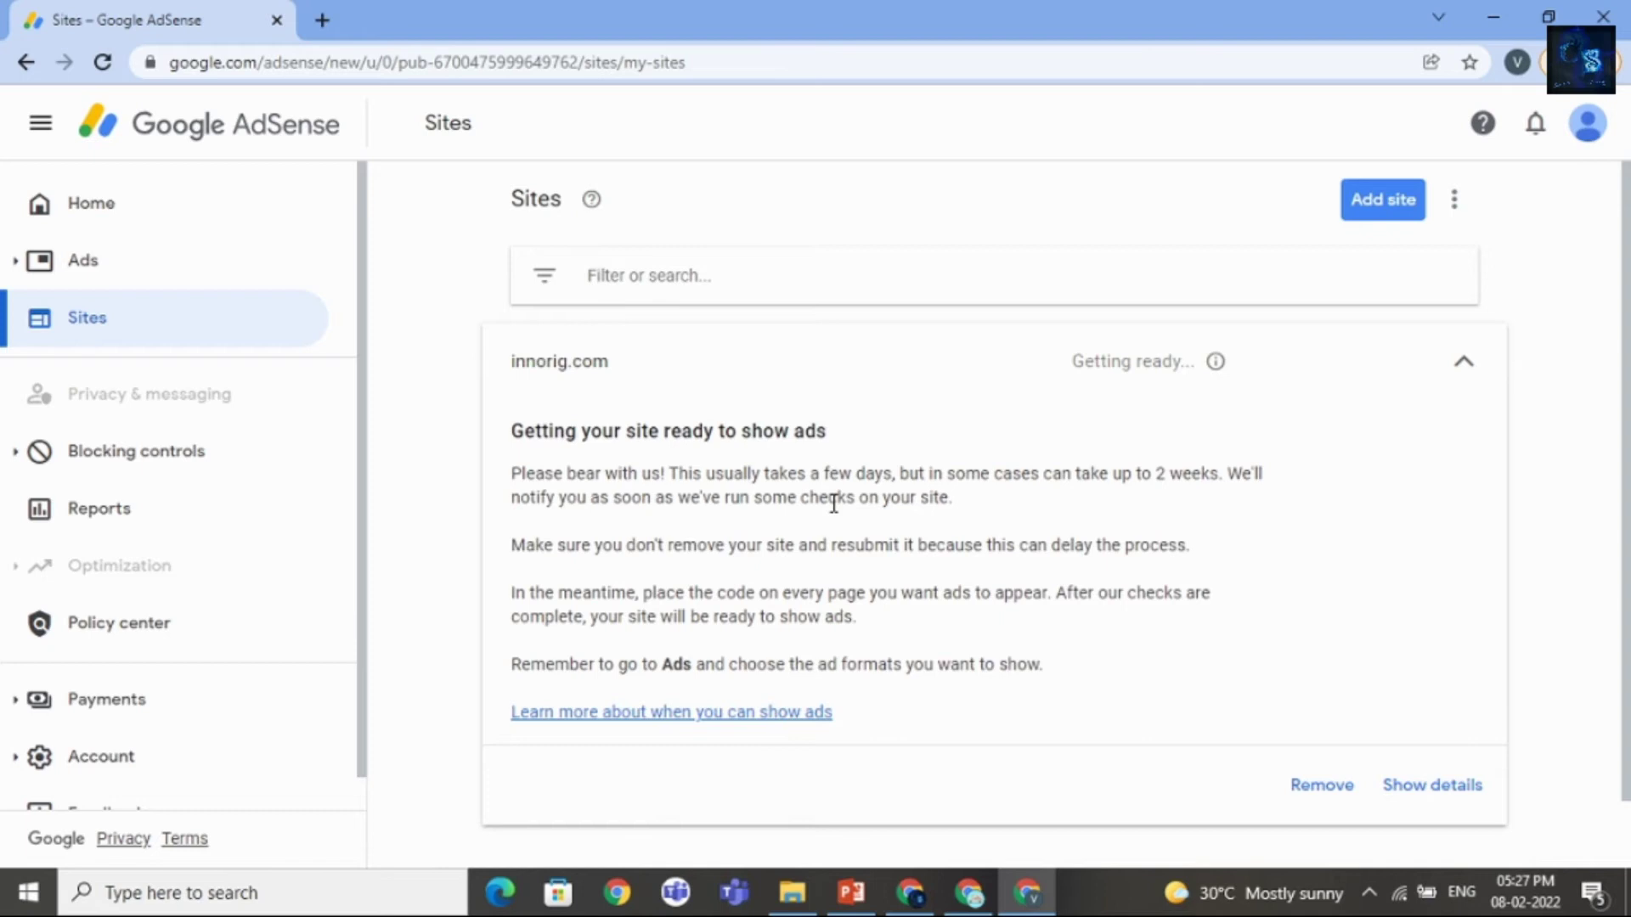
left_click(912, 894)
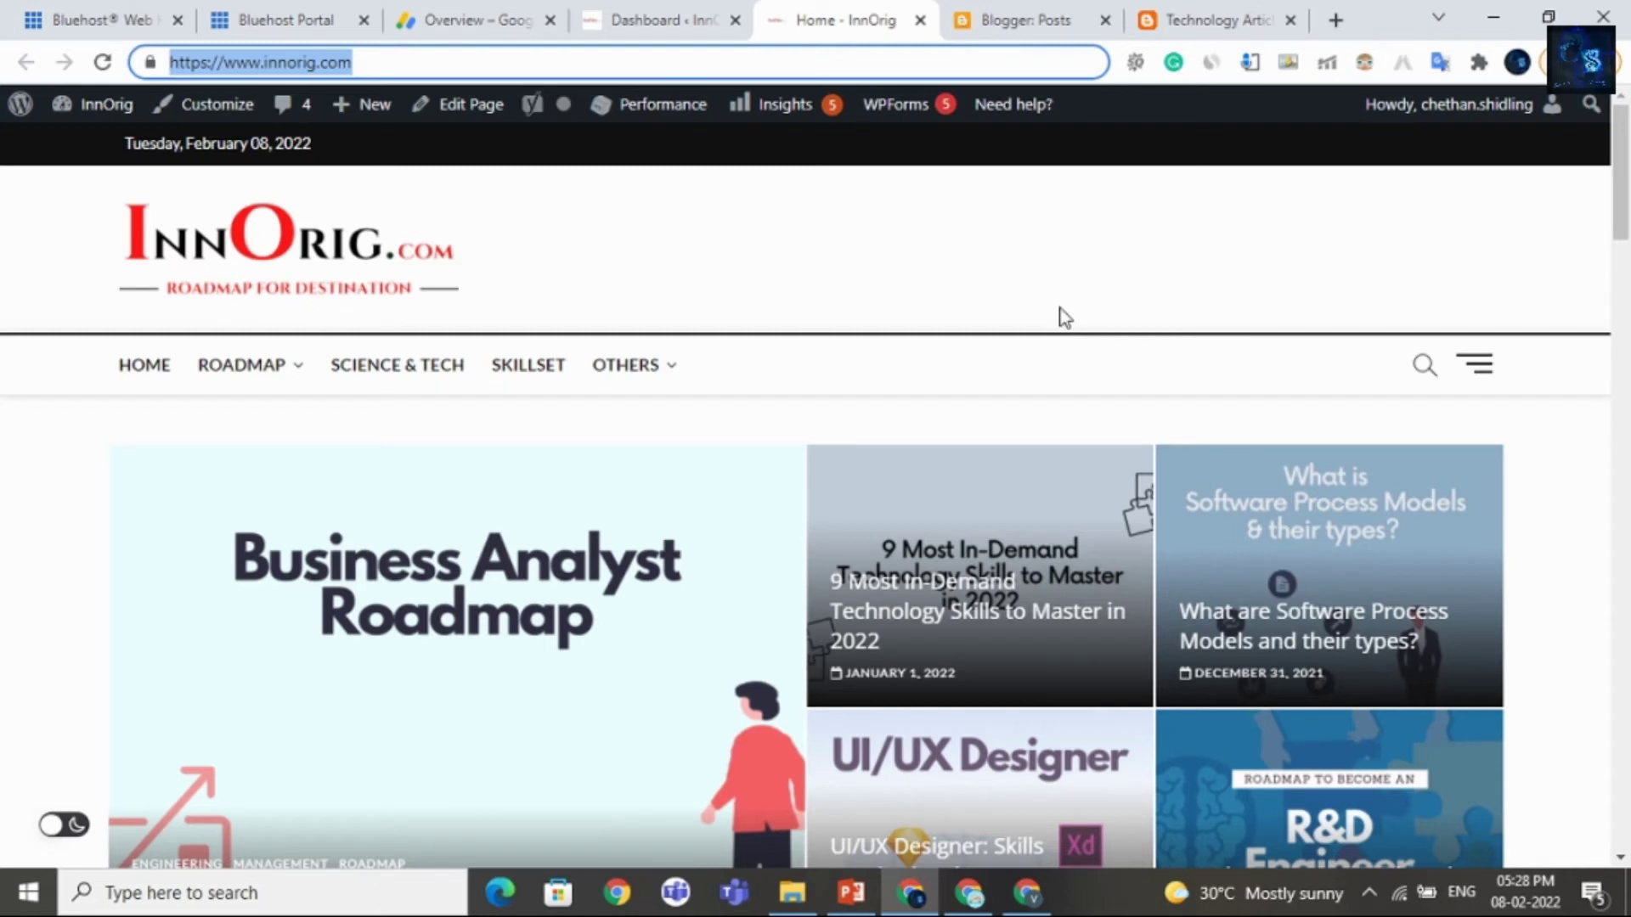
Step: Check the Technology Articles blog's web address, then bring the AdSense Sites page back
left_click(1189, 12)
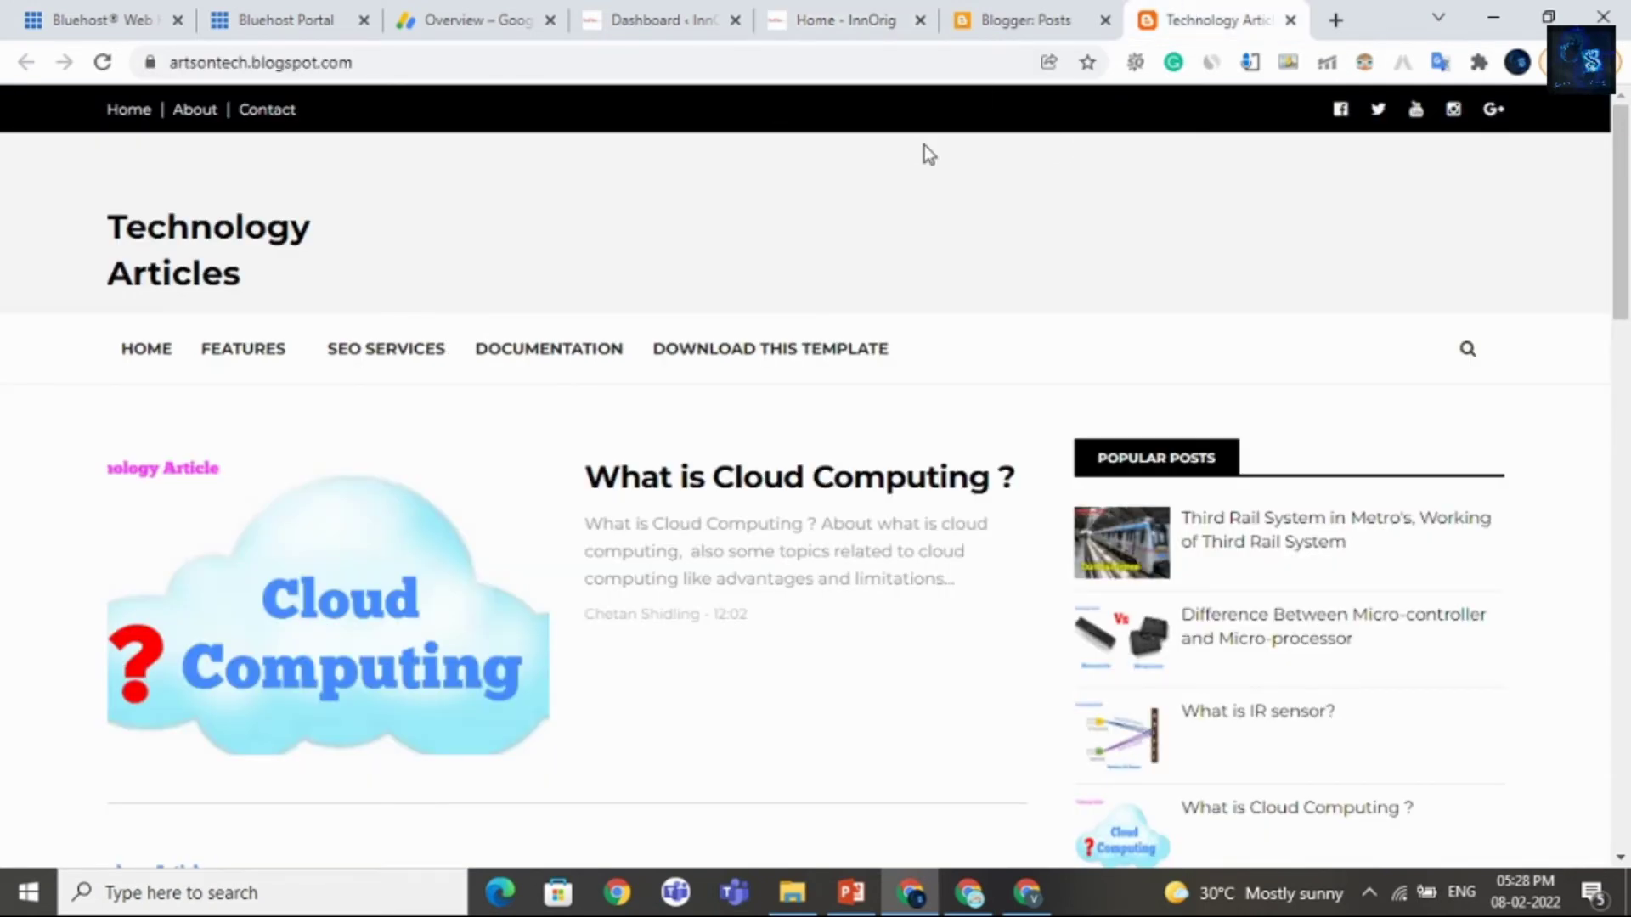
left_click(555, 62)
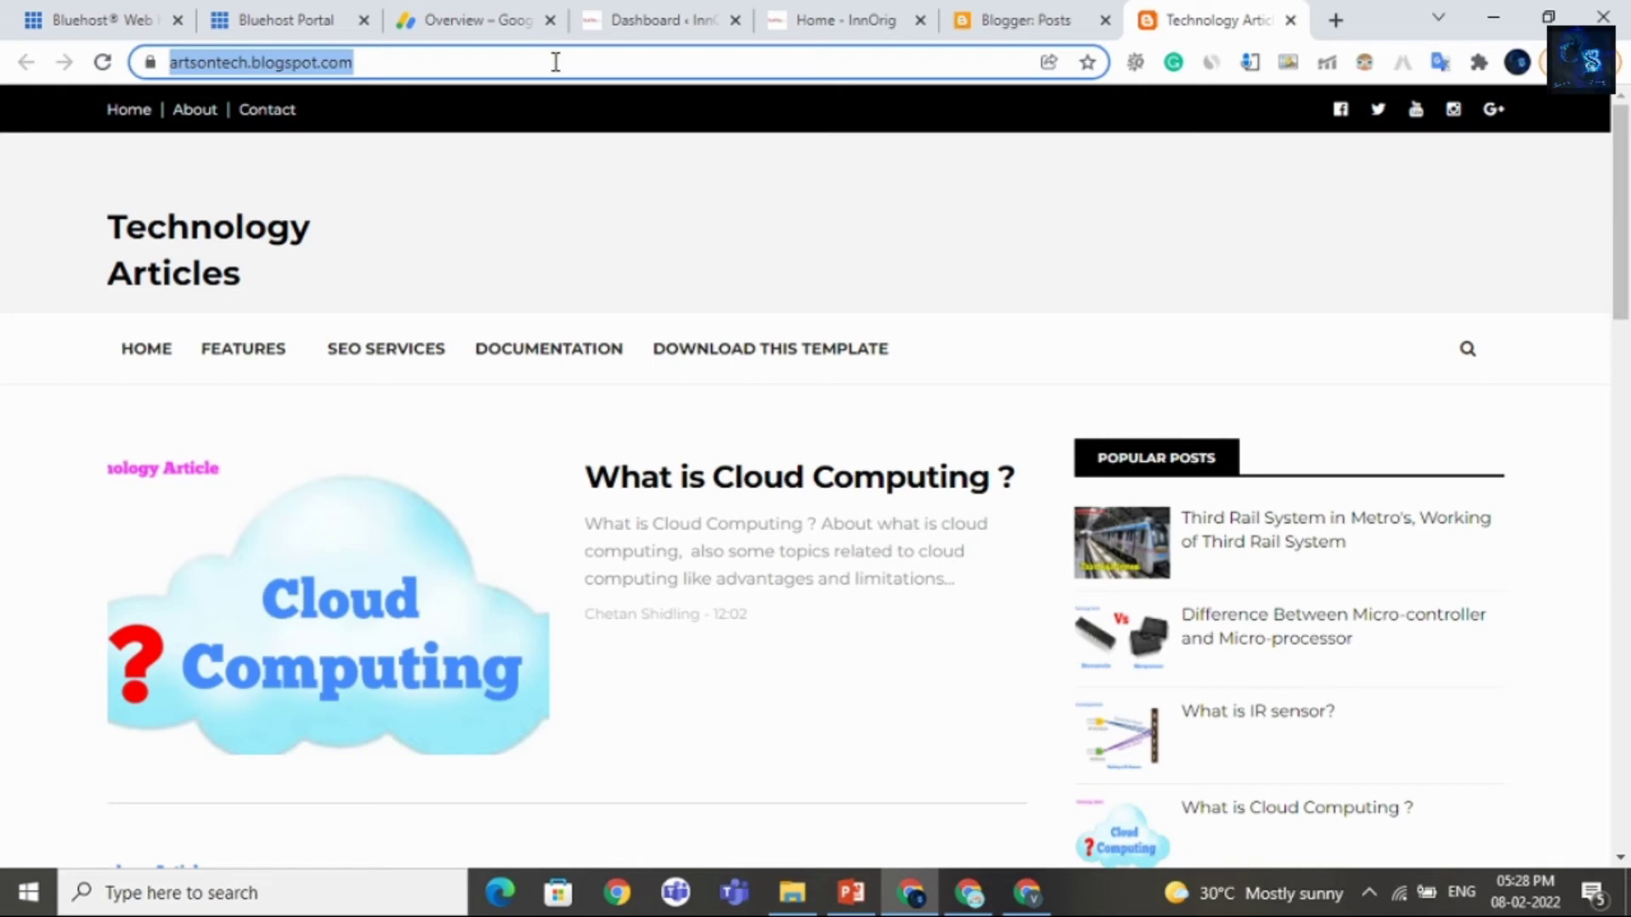
left_click(1025, 893)
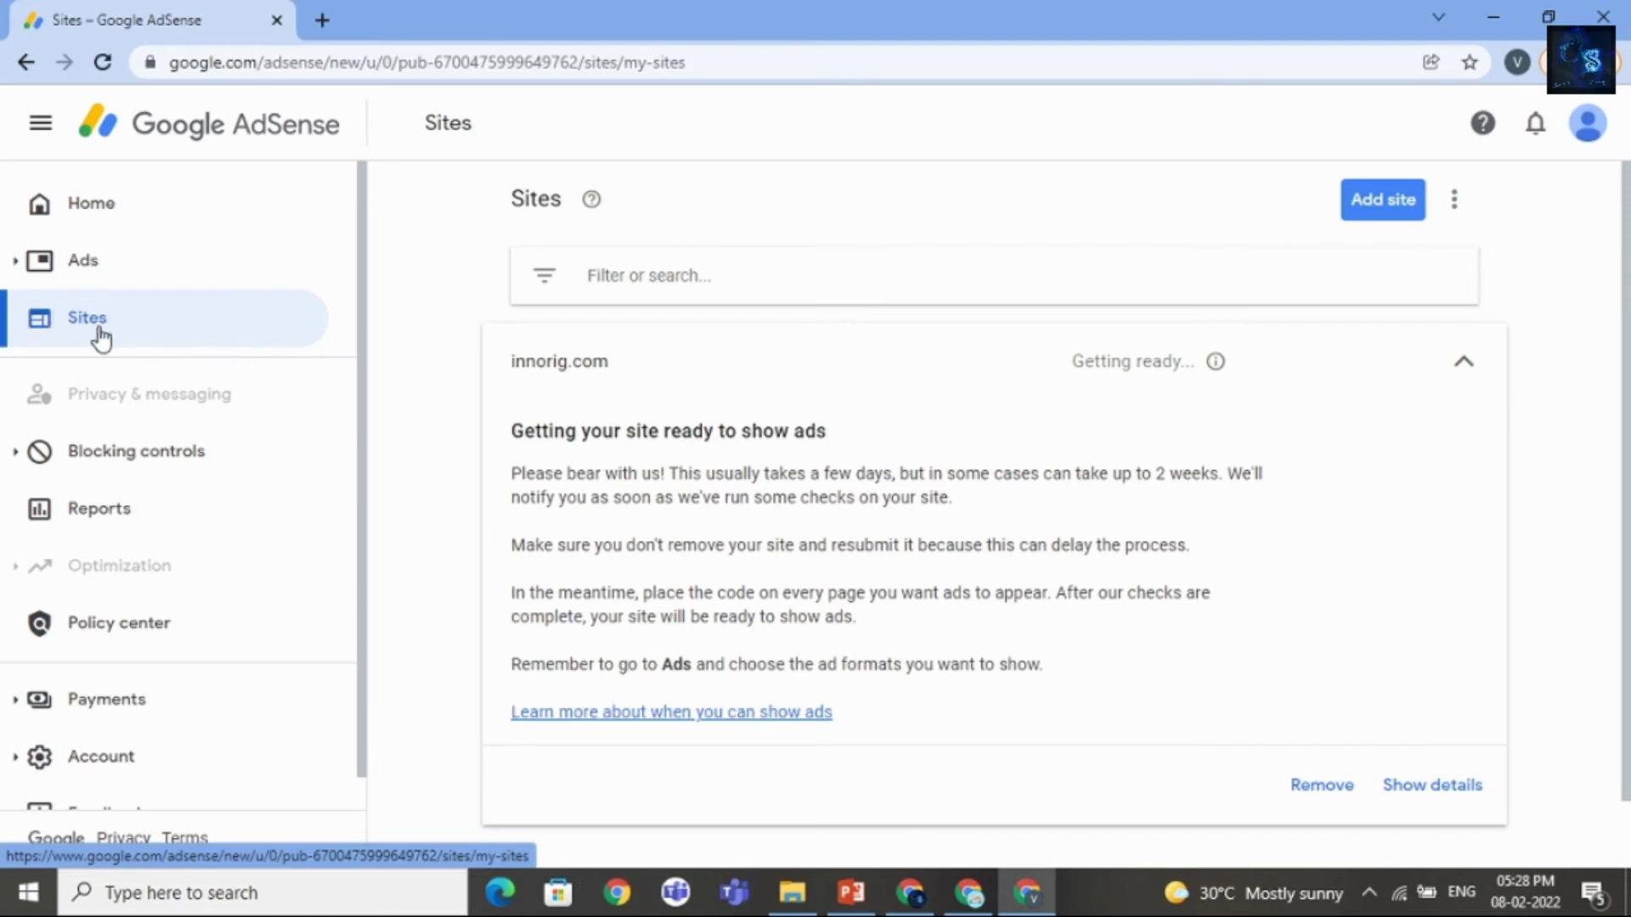
left_click(1392, 214)
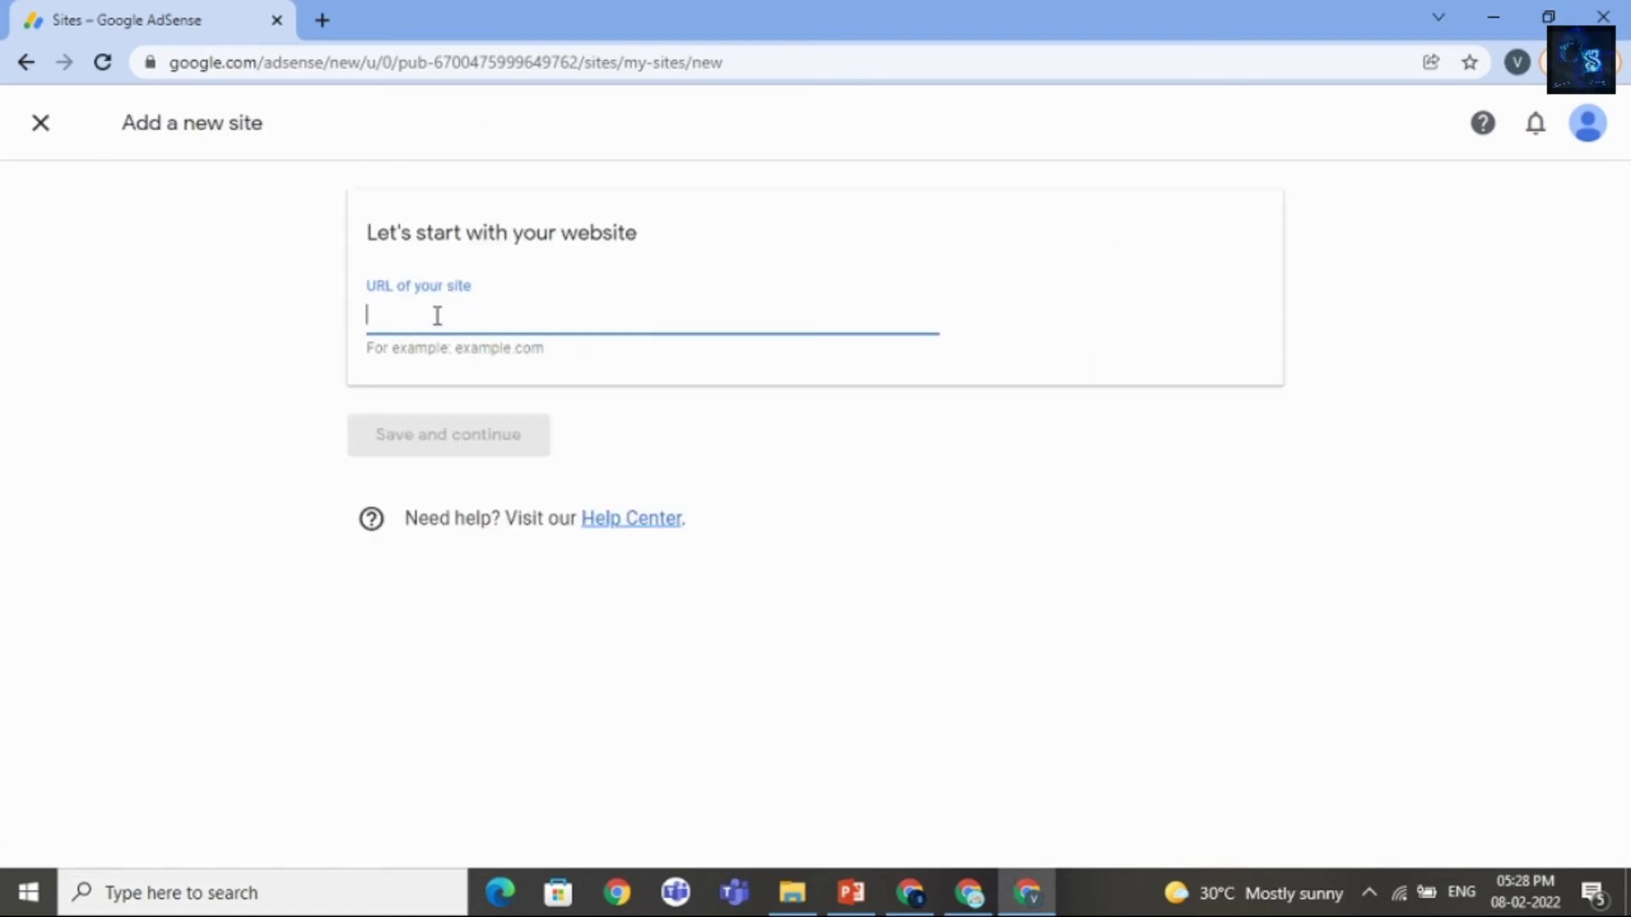
type("https://arisontech.blogspot.com/")
left_click_drag(421, 314, 255, 322)
key("BackSpace")
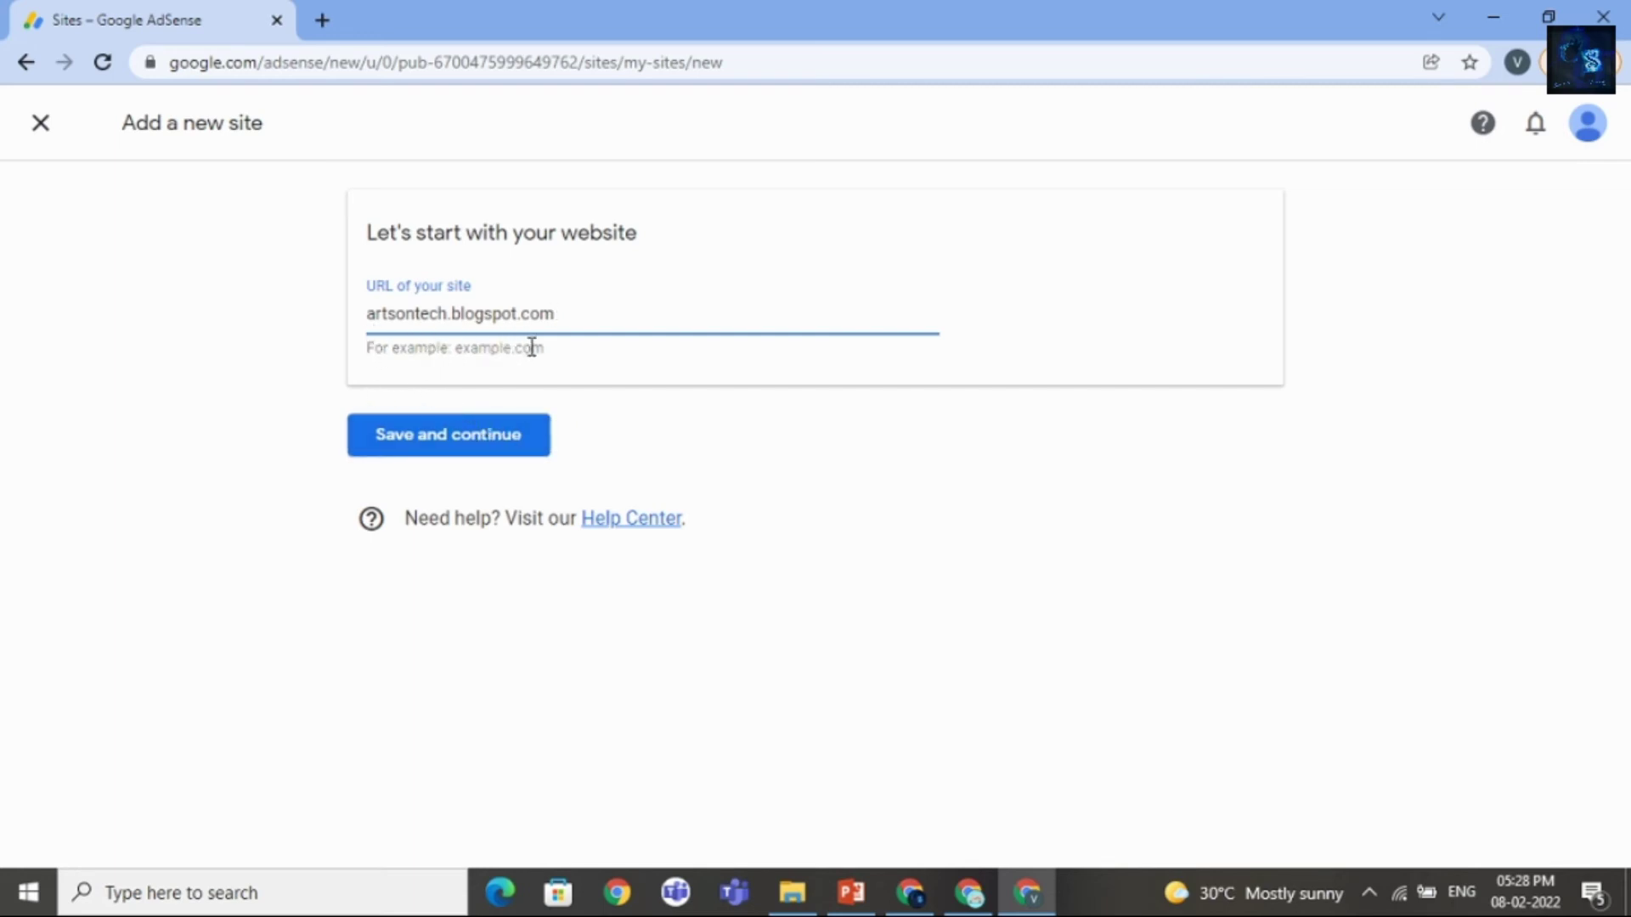
left_click(472, 443)
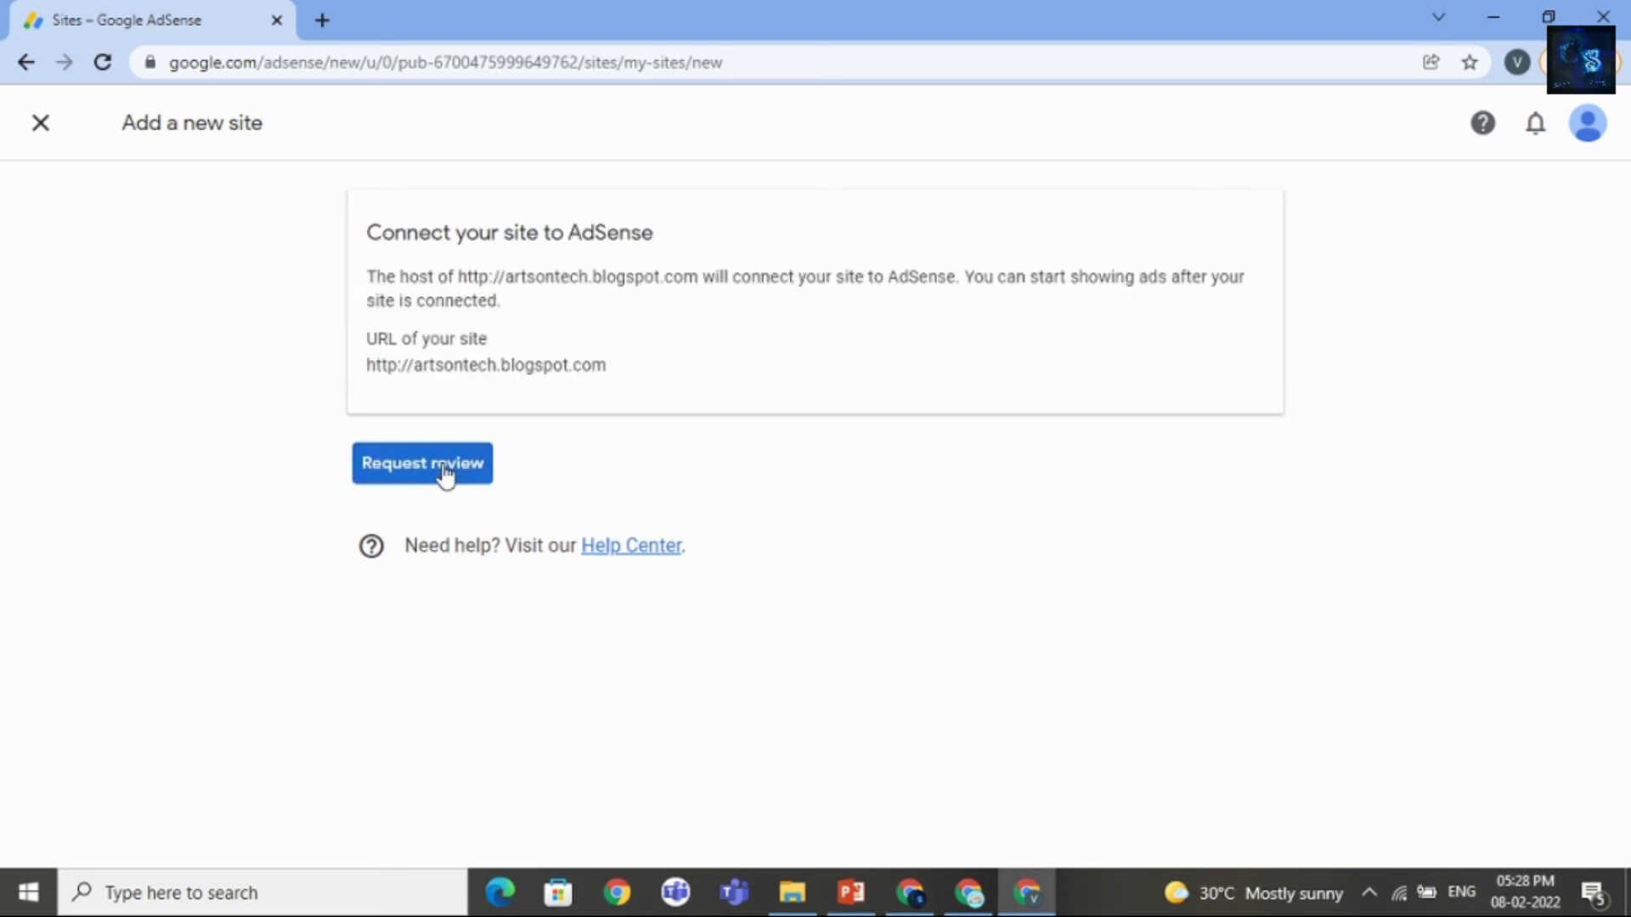
Step: Request review for artsontech.blogspot.com, noting the up-to-2-weeks wait, and open its ad setup
left_click(443, 470)
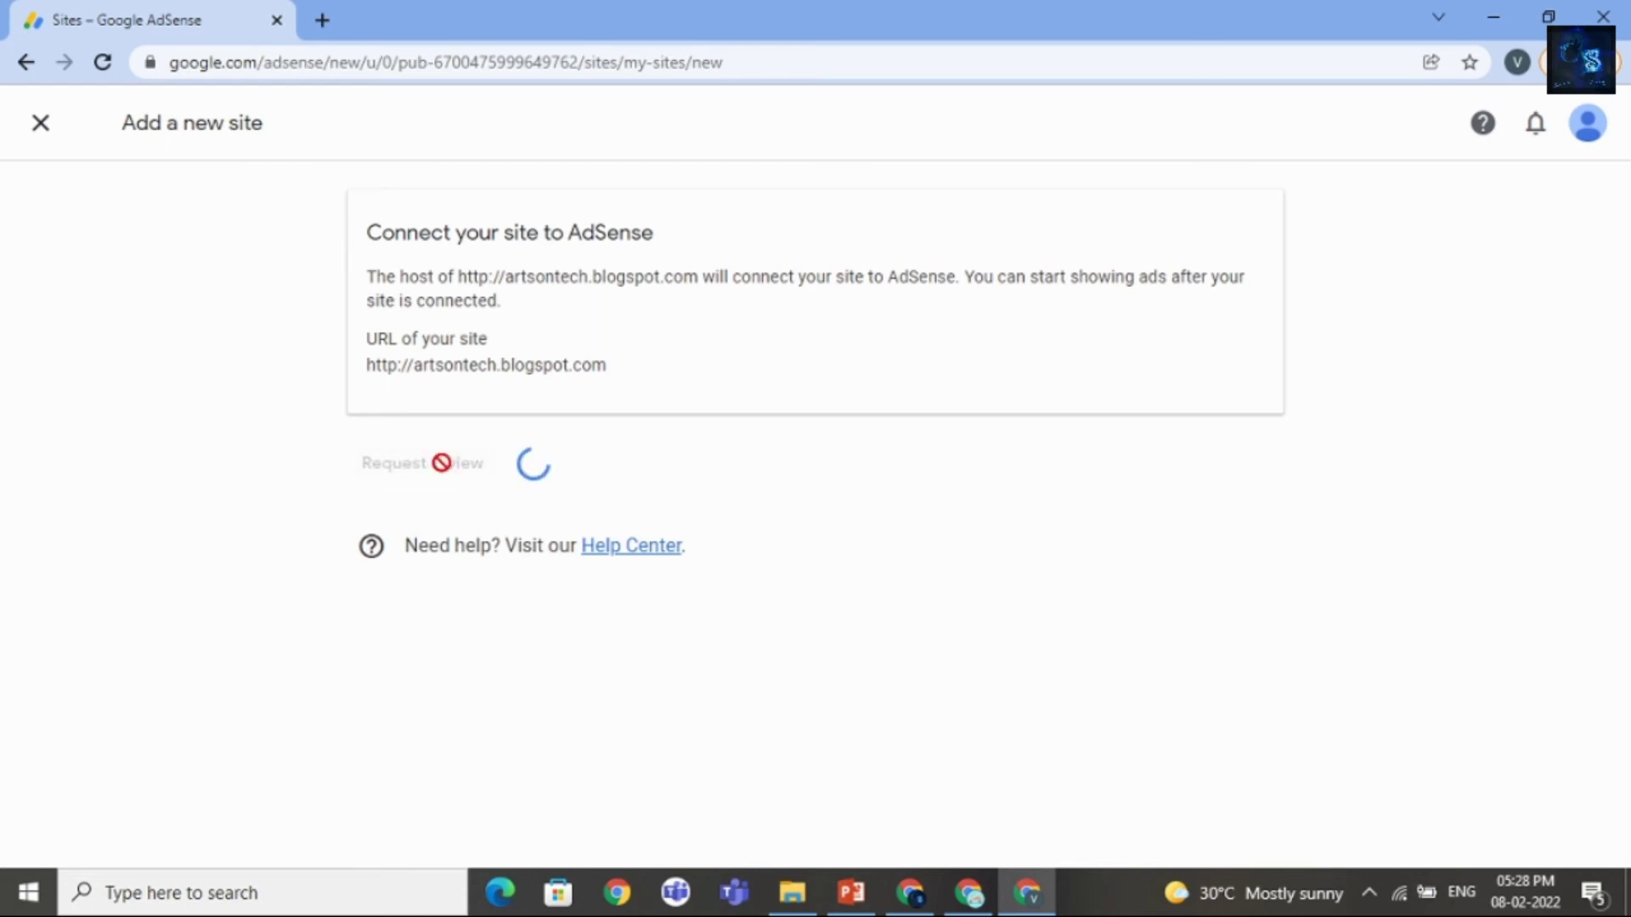
scroll(957, 572, "down", 3)
scroll(958, 572, "up", 3)
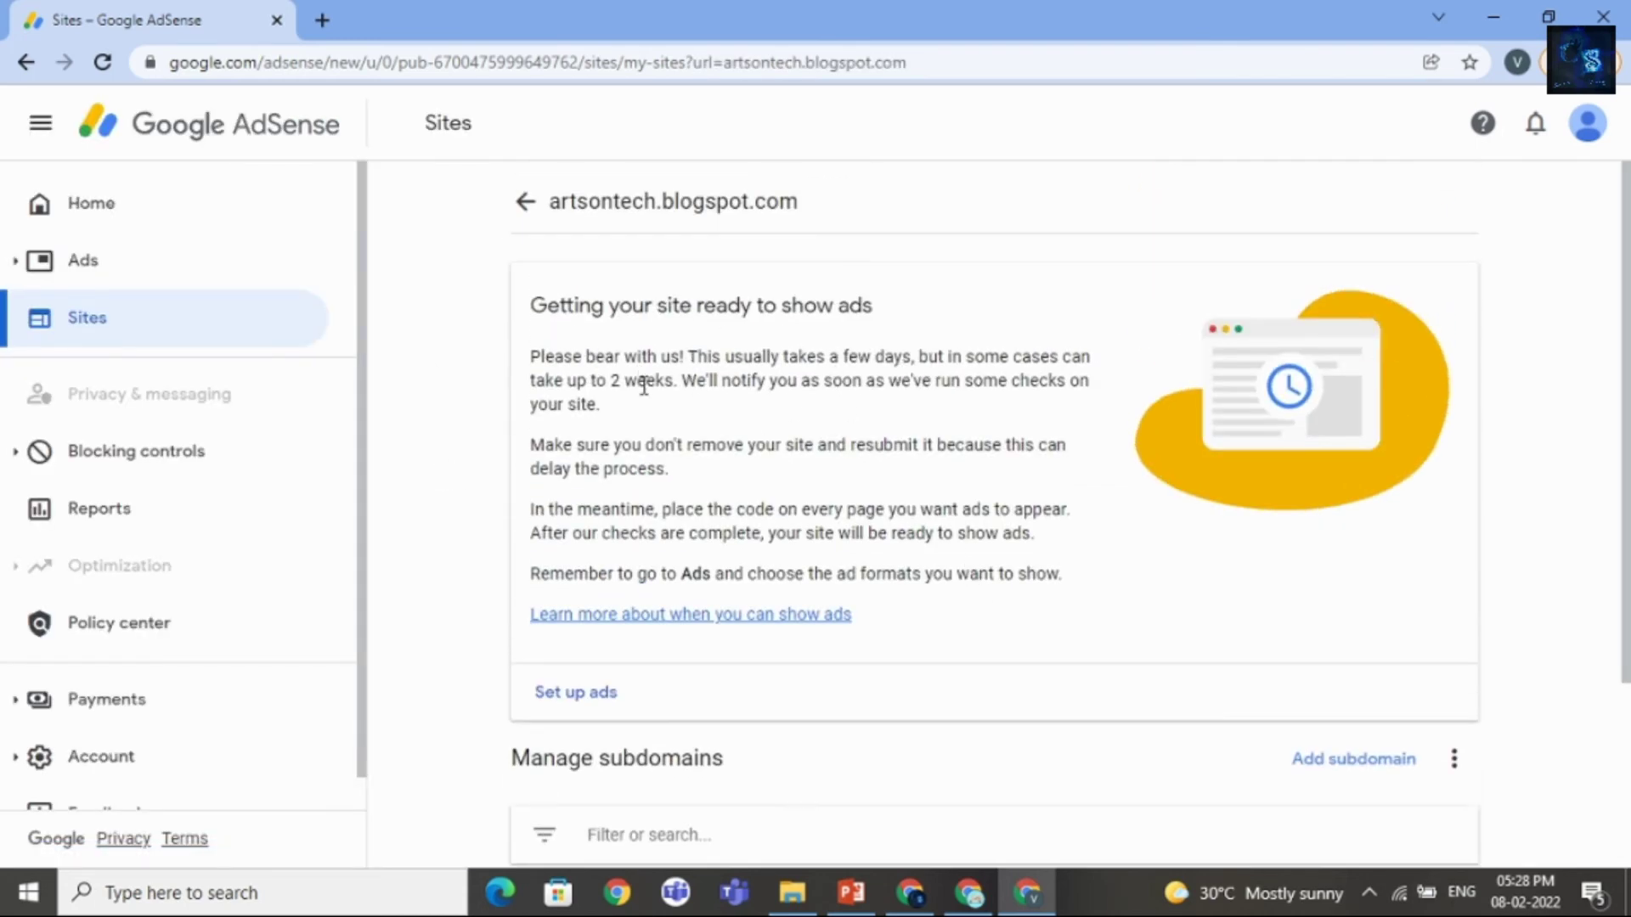
left_click_drag(602, 387, 651, 386)
scroll(651, 395, "down", 2)
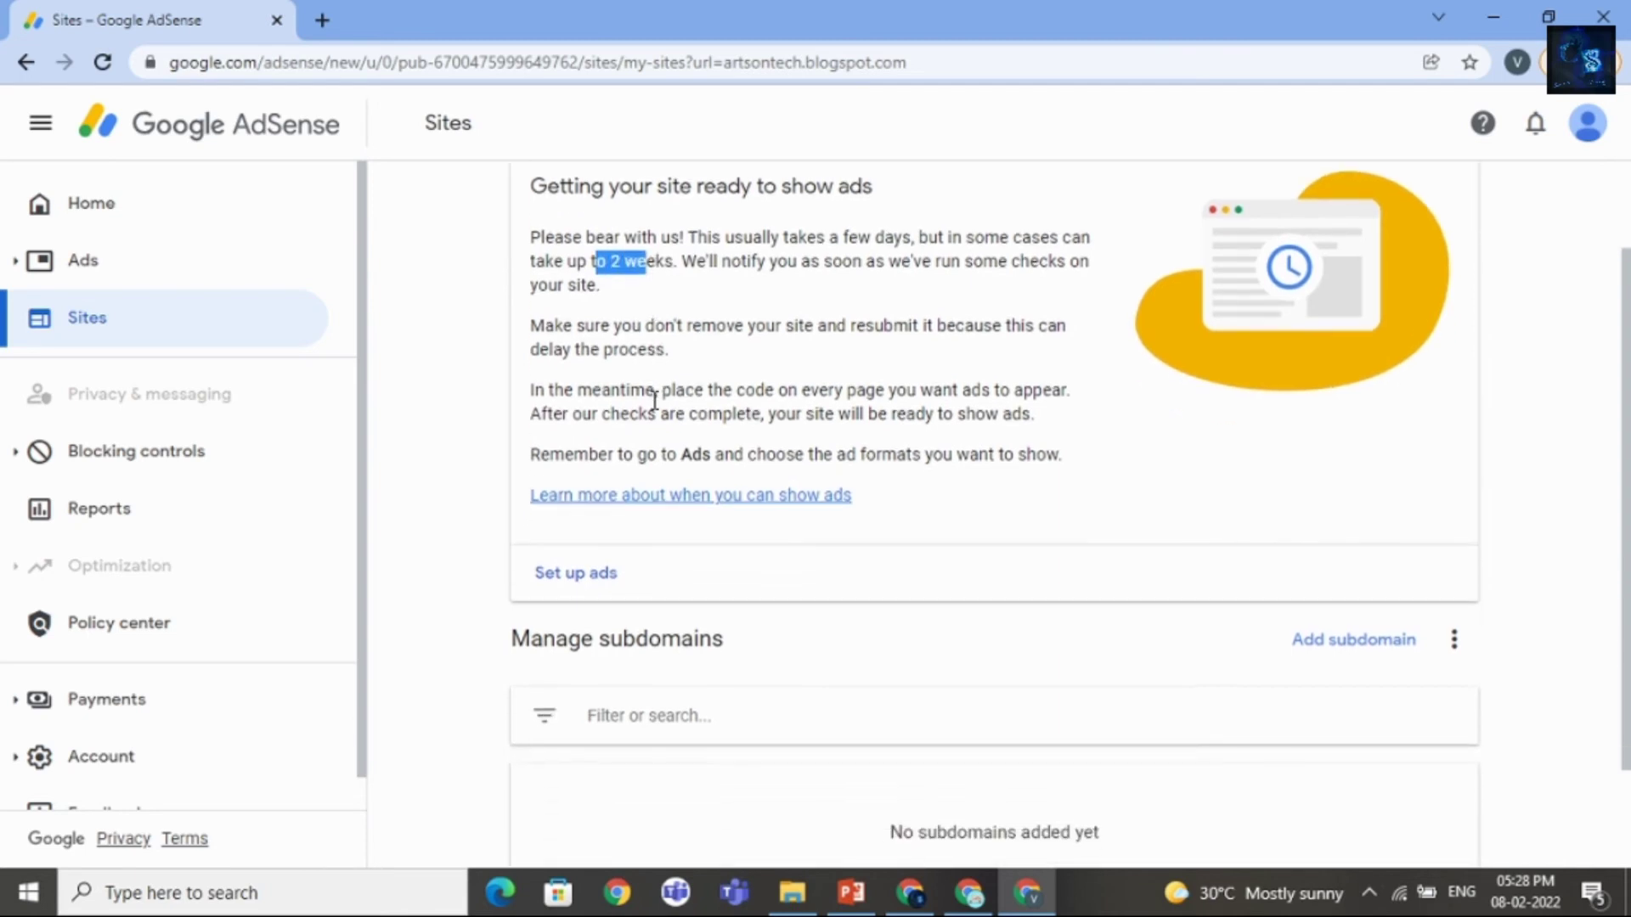
left_click(575, 574)
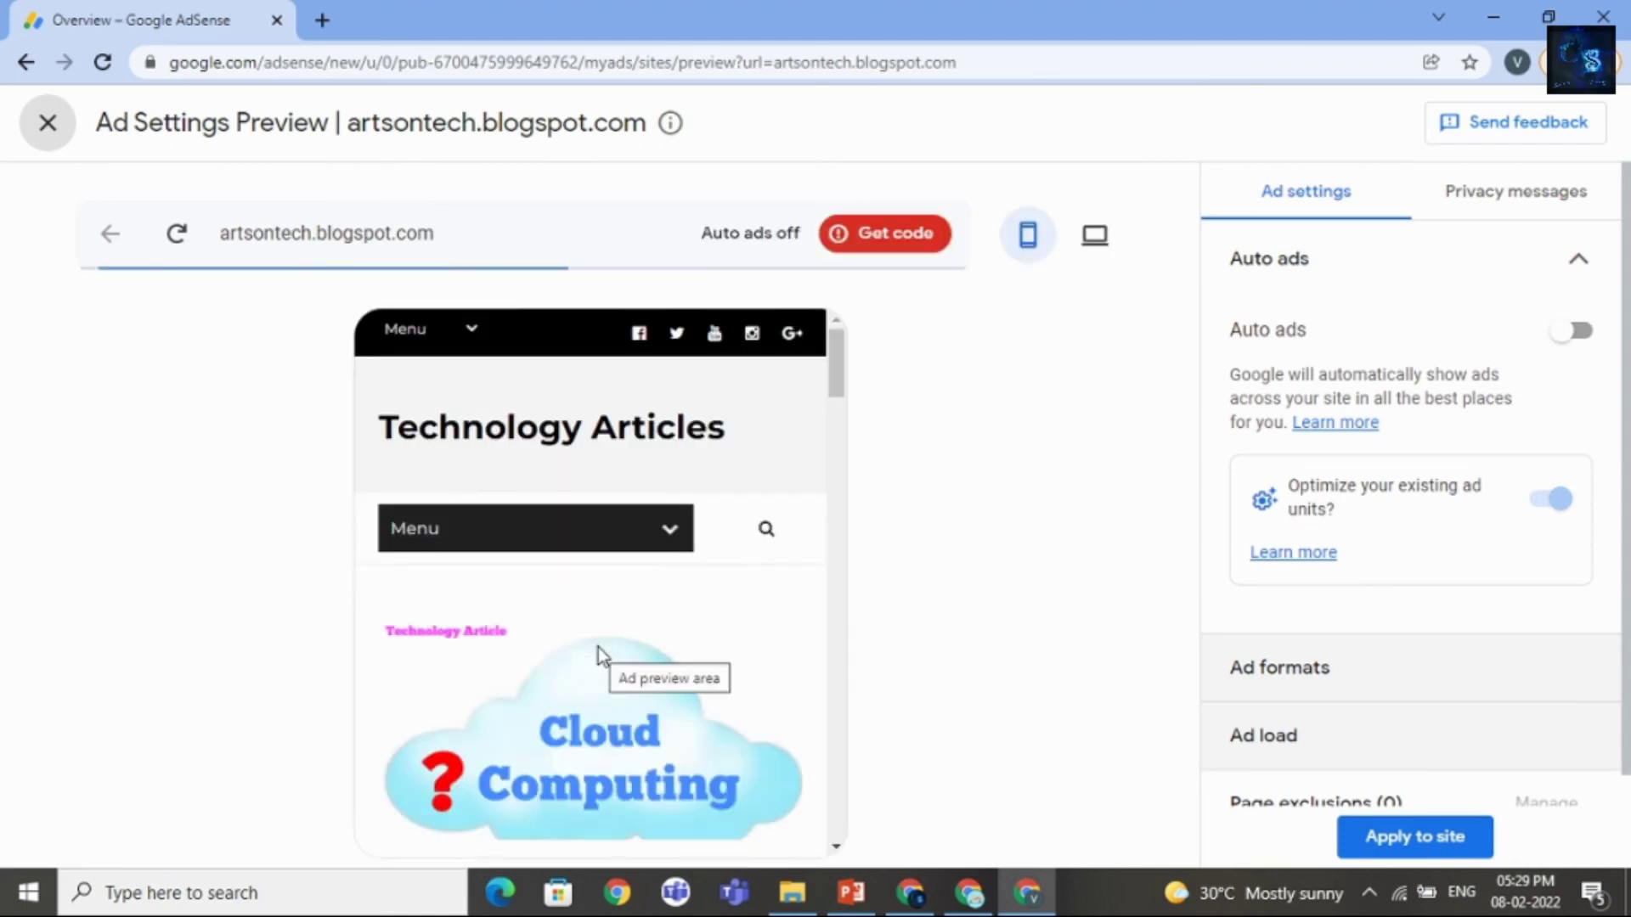
Step: Switch on Auto ads for artsontech.blogspot.com
scroll(802, 544, "down", 15)
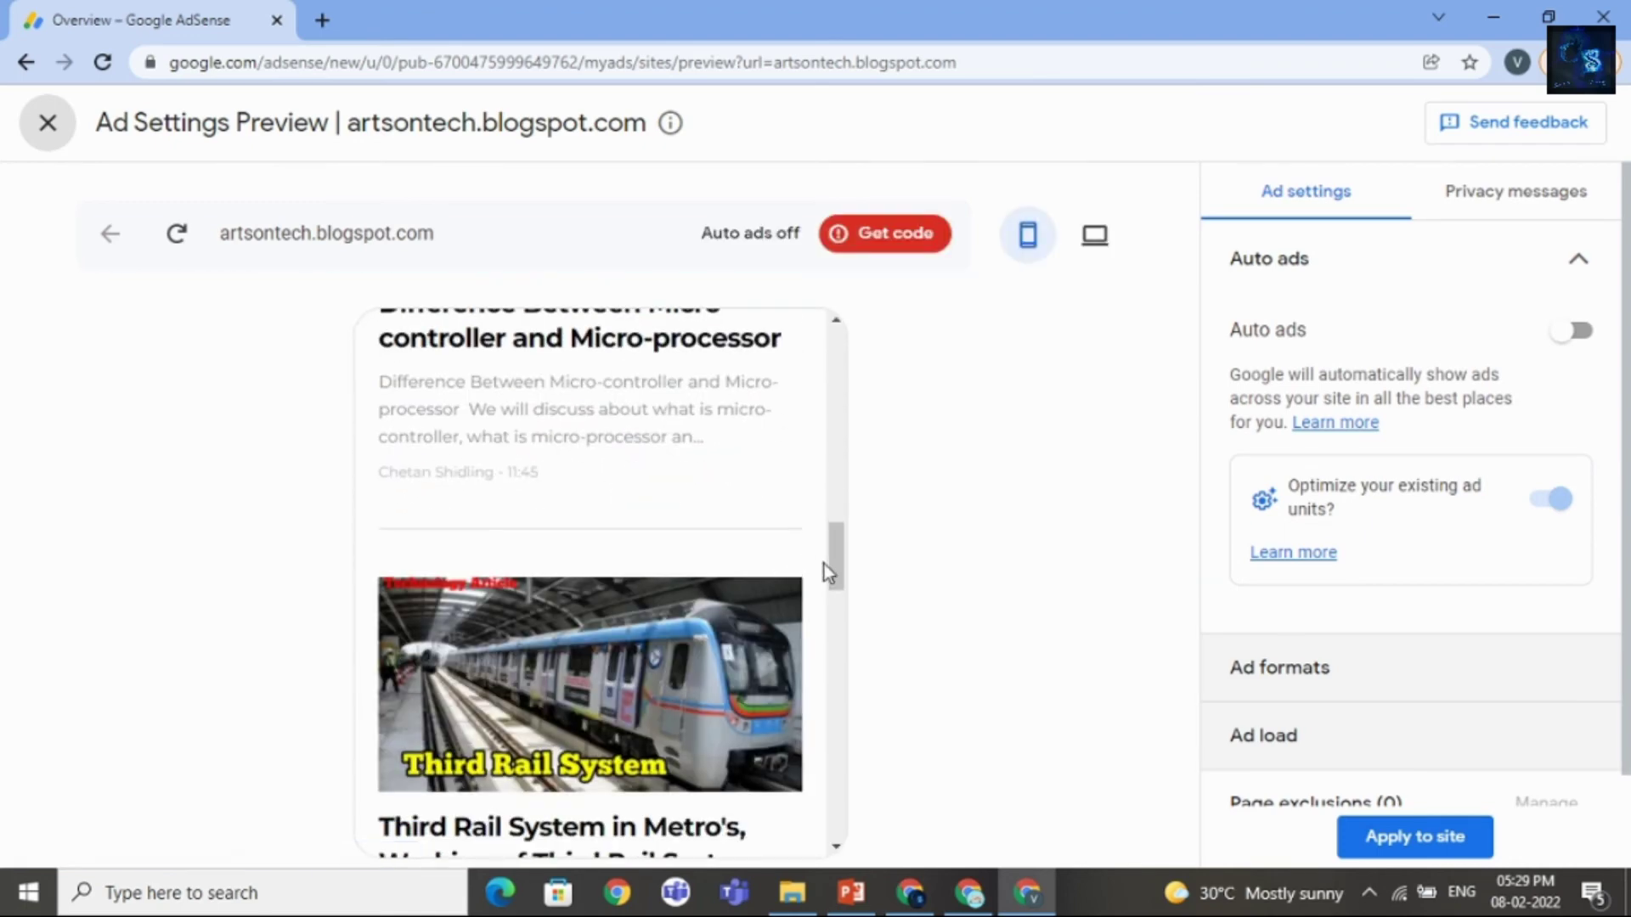
left_click_drag(836, 564, 838, 353)
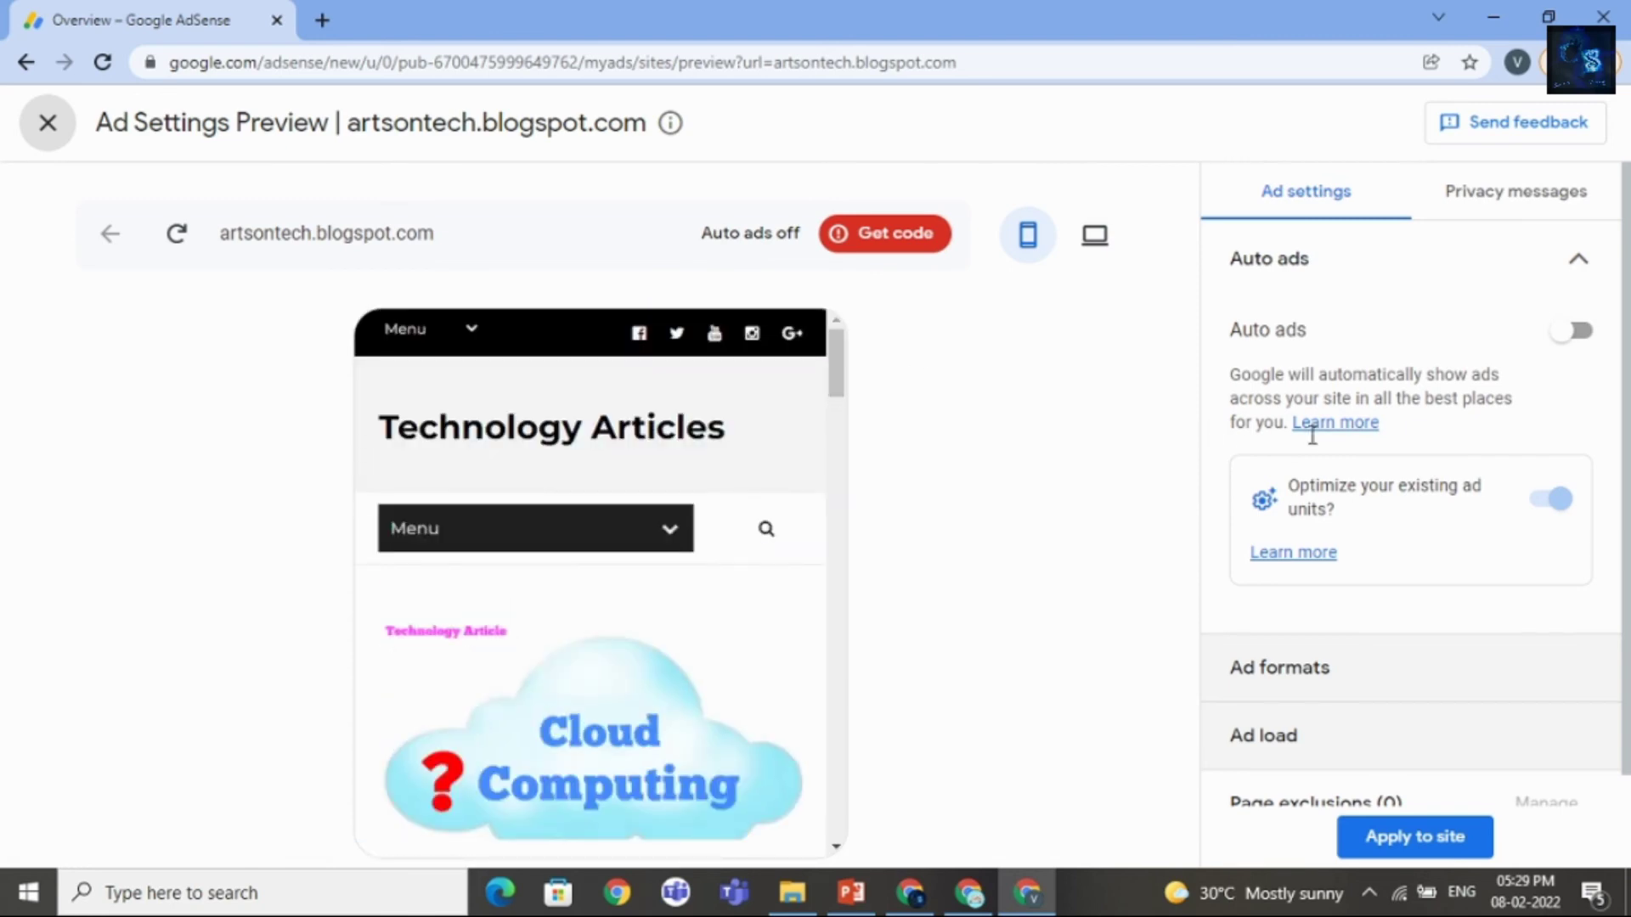
left_click(1563, 333)
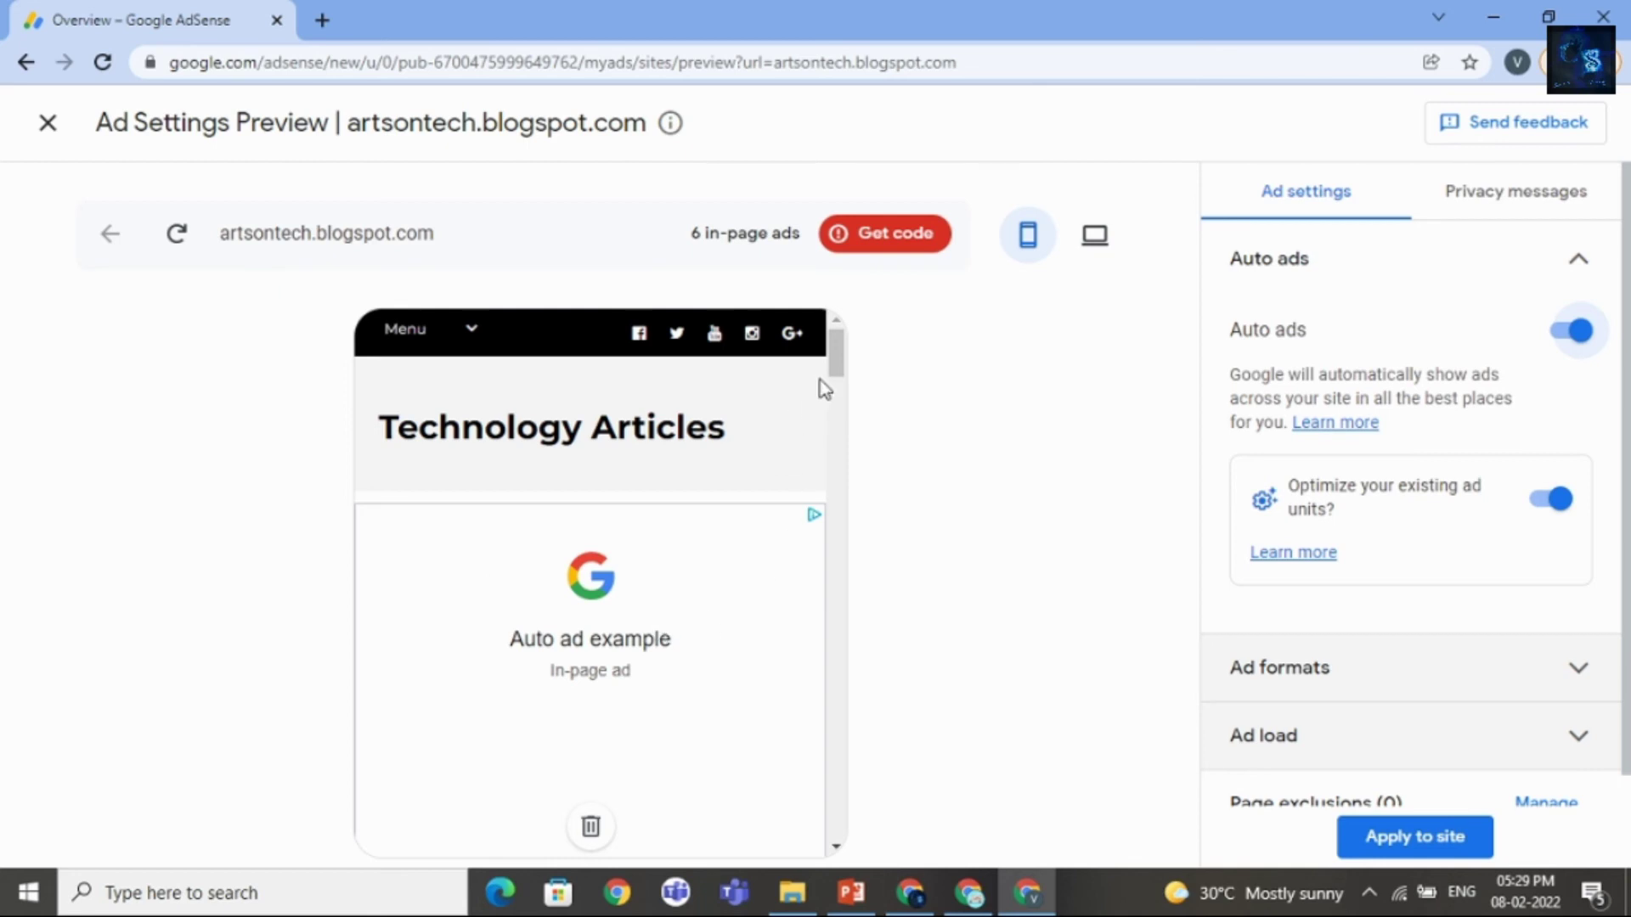
Step: Expand the Ad formats and Ad load settings to review them
left_click_drag(838, 372, 833, 404)
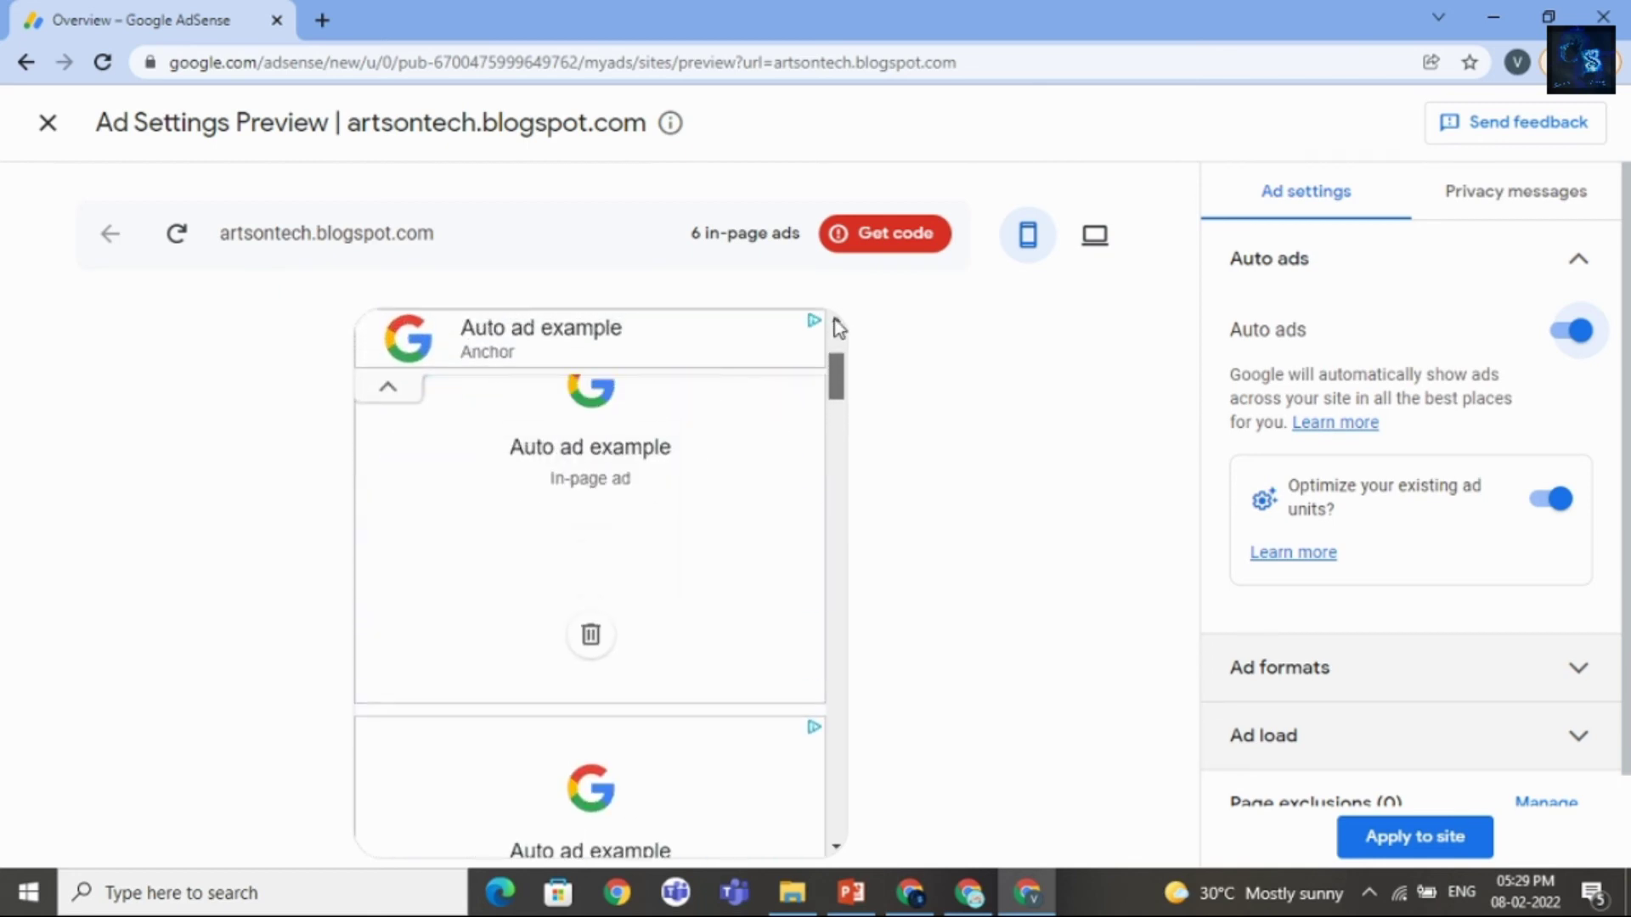
scroll(1304, 671, "down", 1)
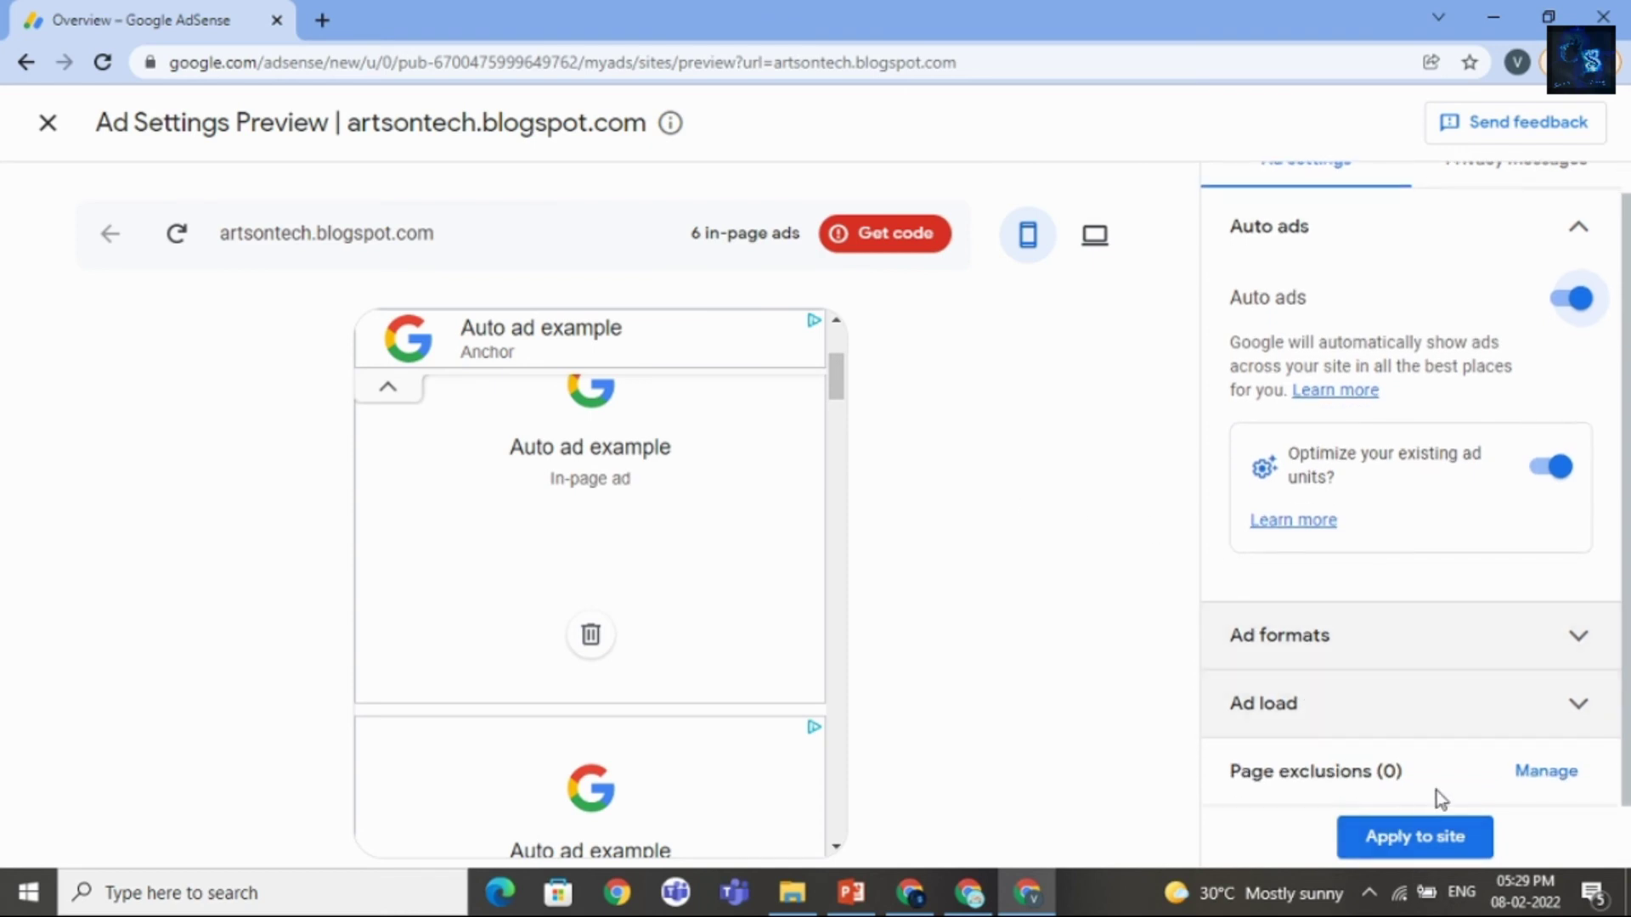
left_click(1447, 654)
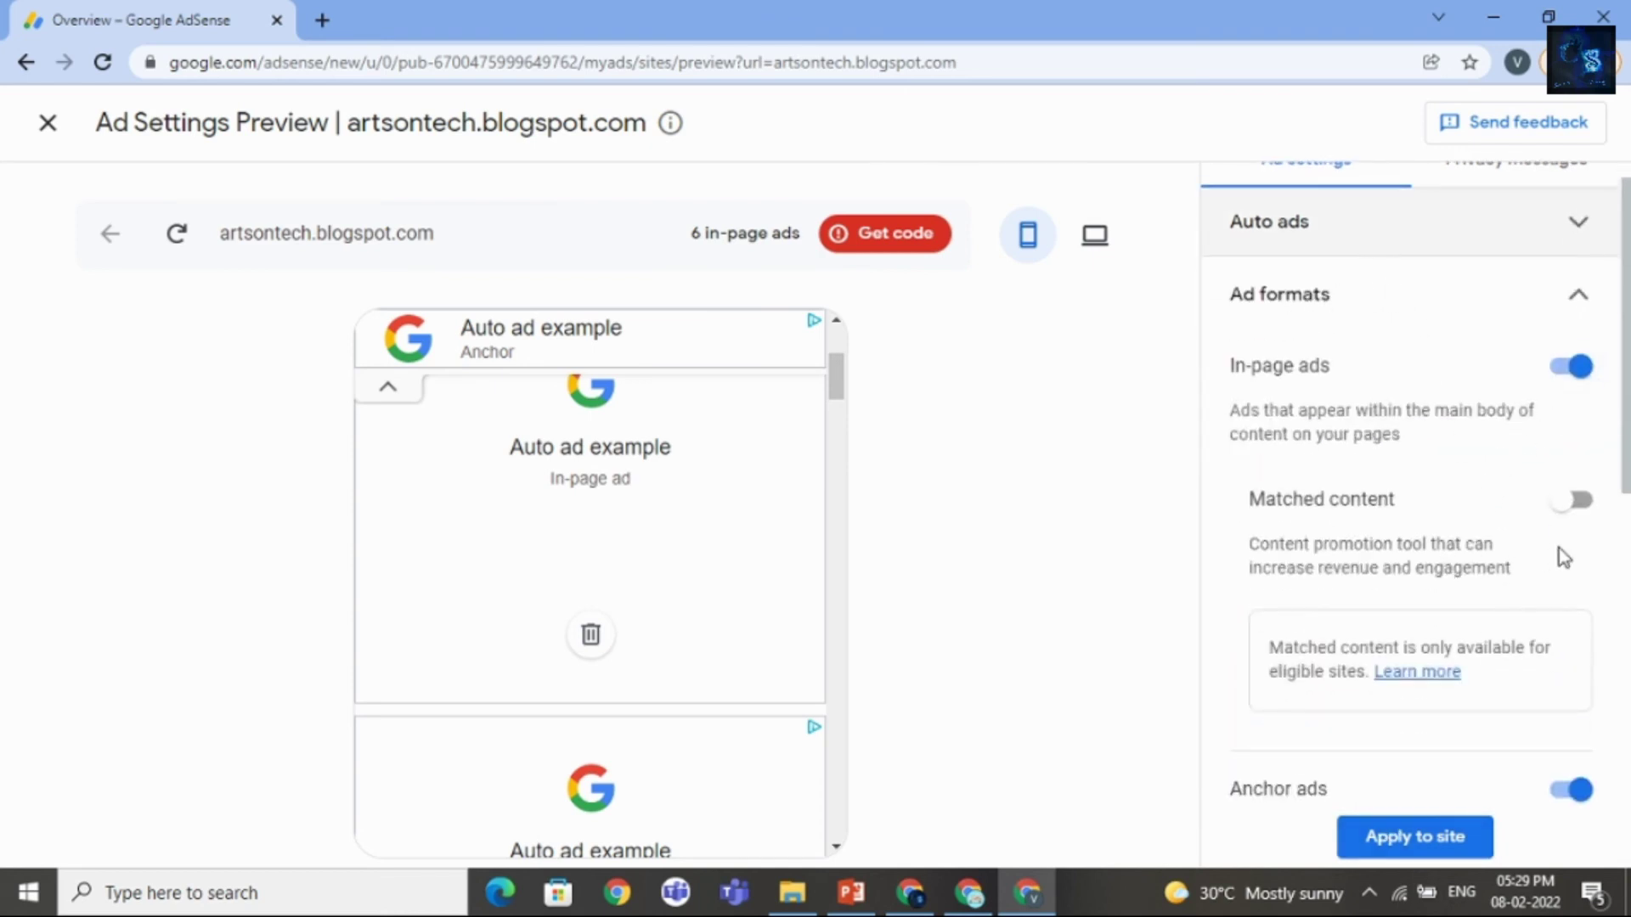
scroll(1401, 561, "down", 7)
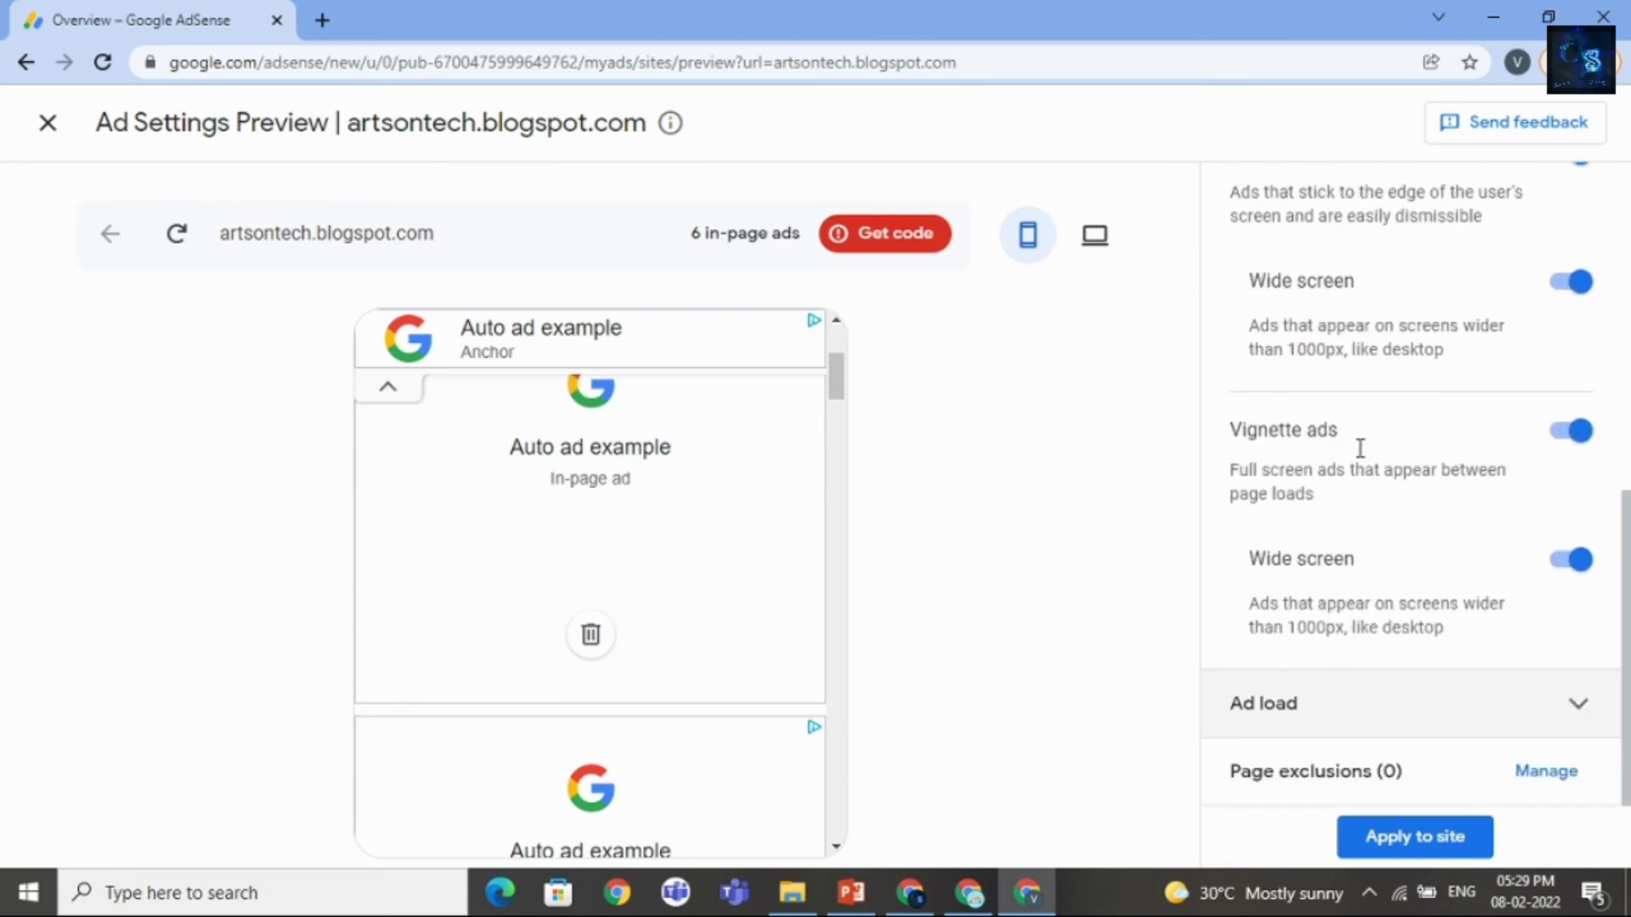
left_click(1402, 703)
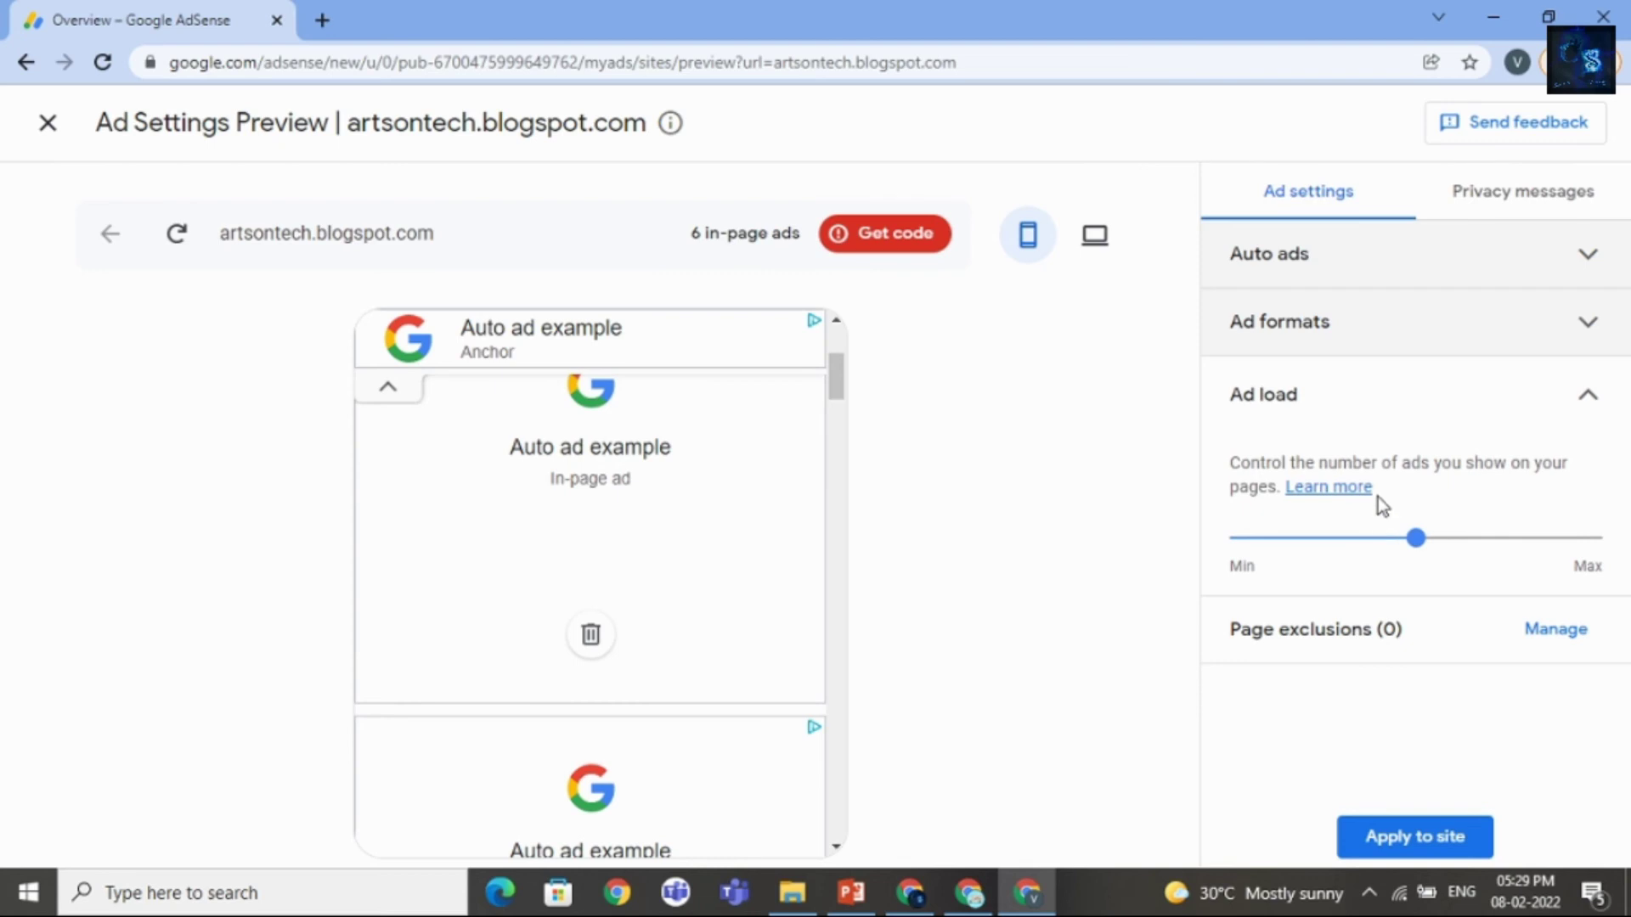
Step: Apply the Auto ads settings to artsontech.blogspot.com now, save, and return to the Sites list
left_click(1444, 841)
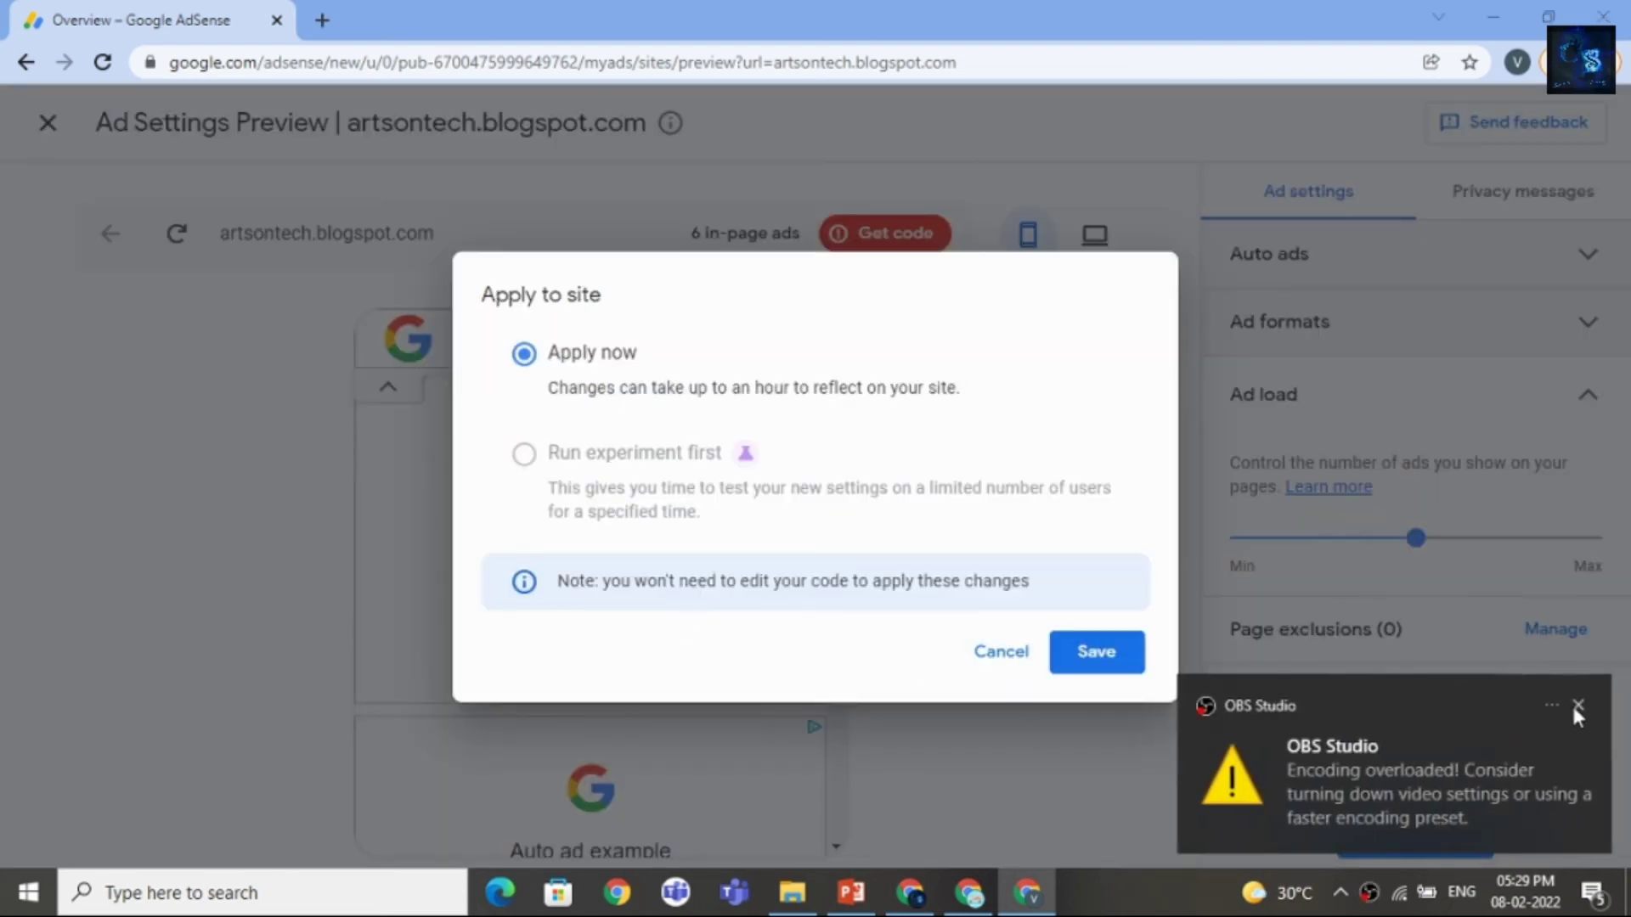
left_click(1577, 705)
left_click(1094, 654)
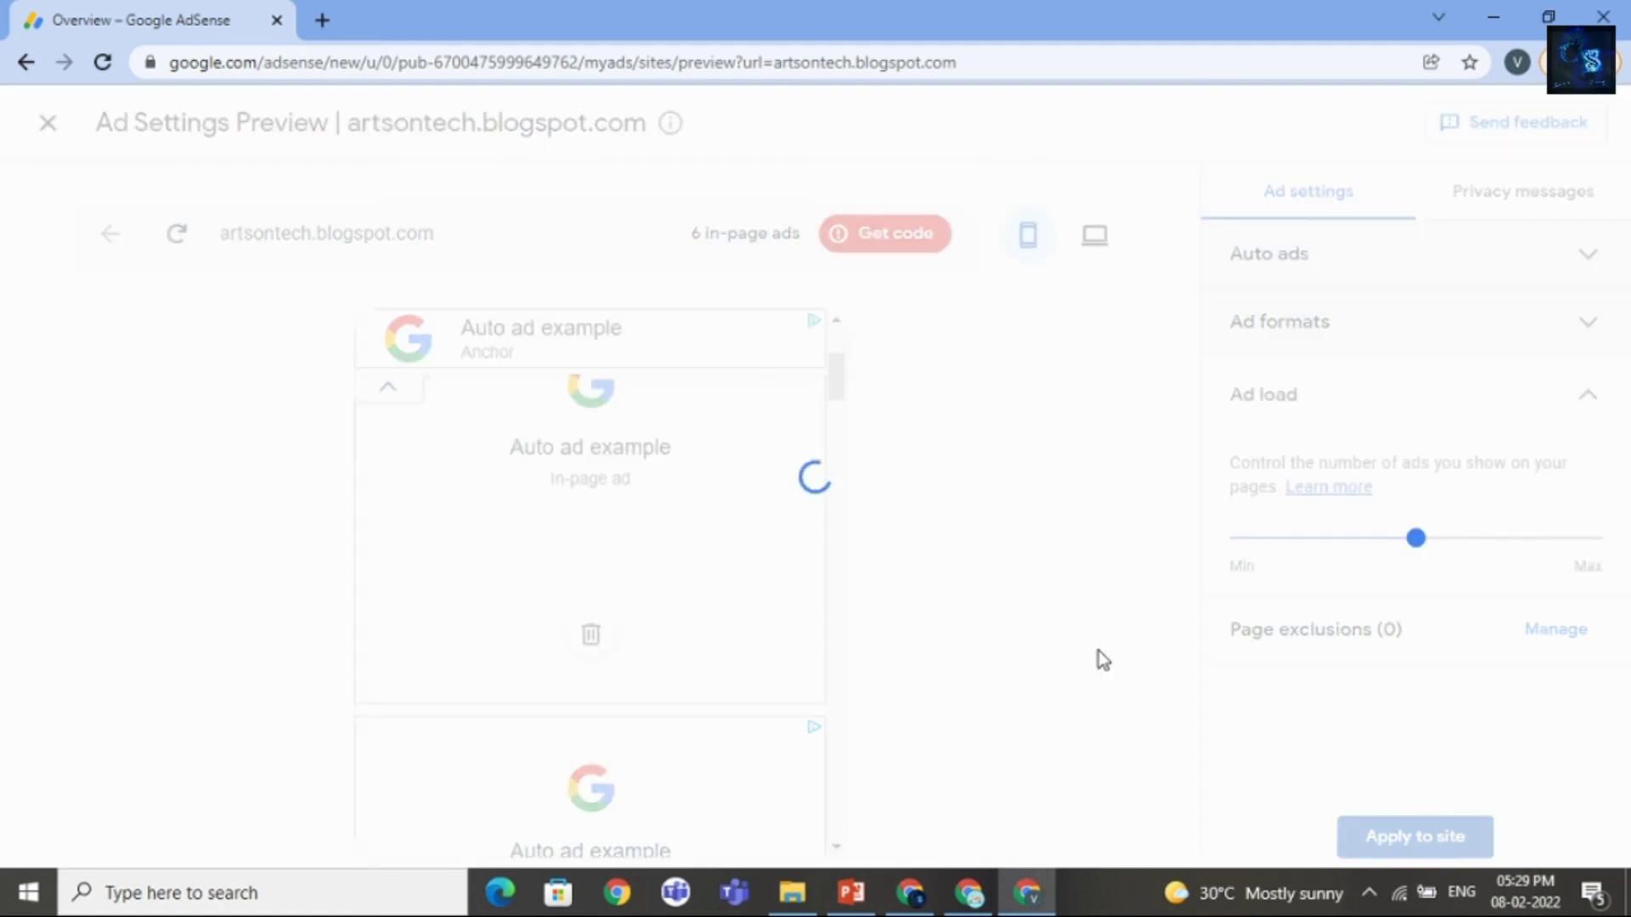
scroll(964, 659, "down", 2)
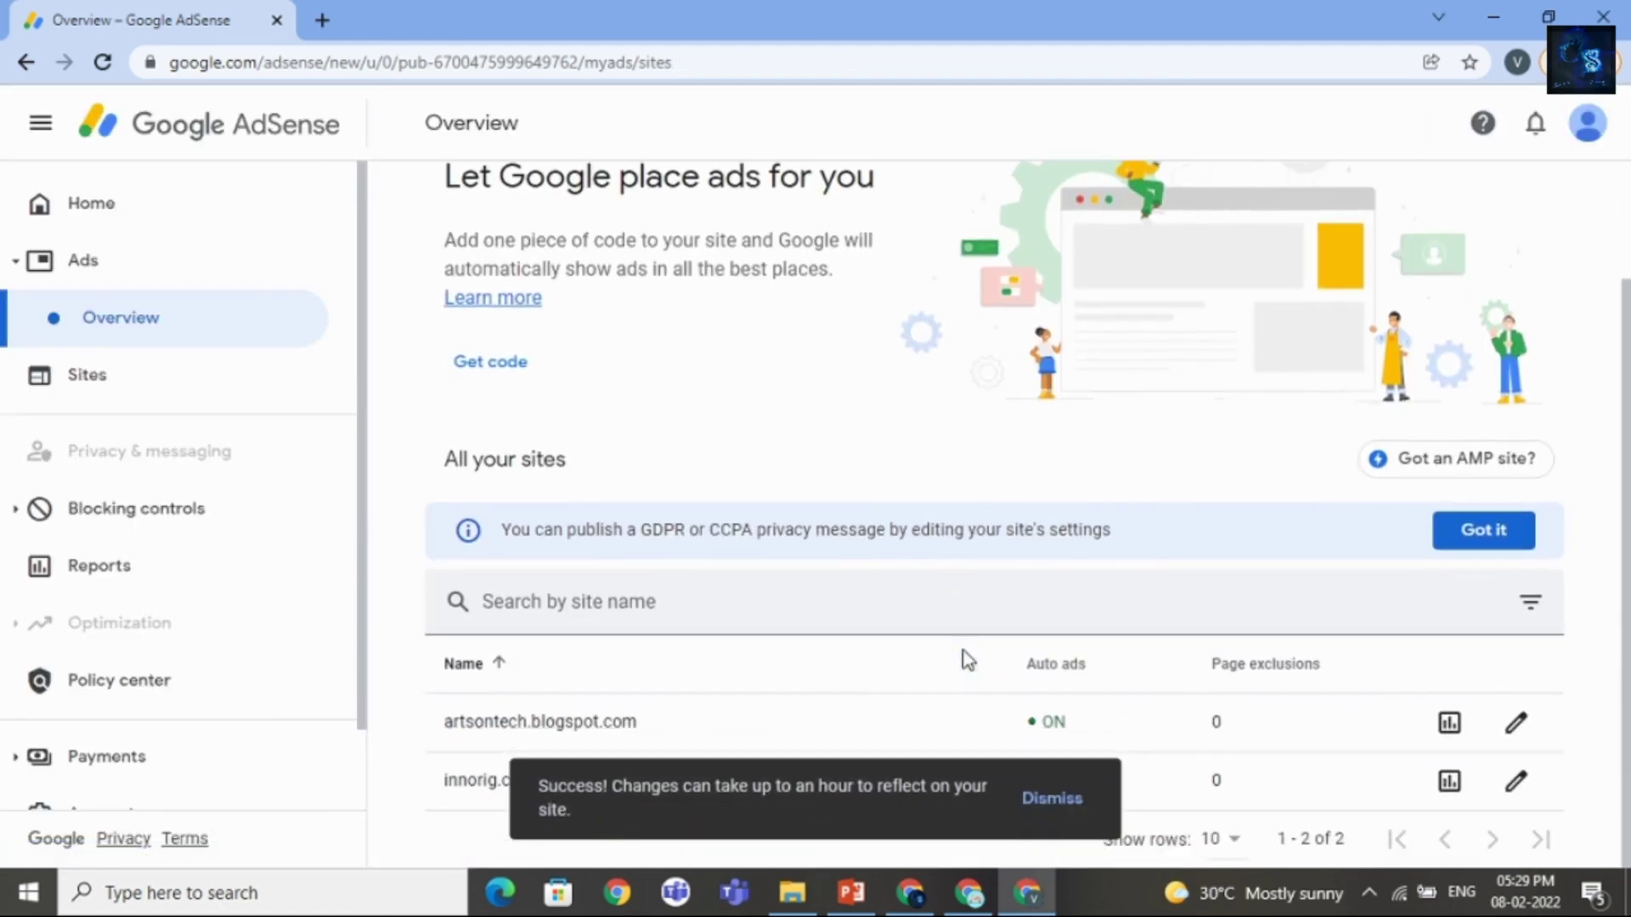
scroll(813, 294, "up", 2)
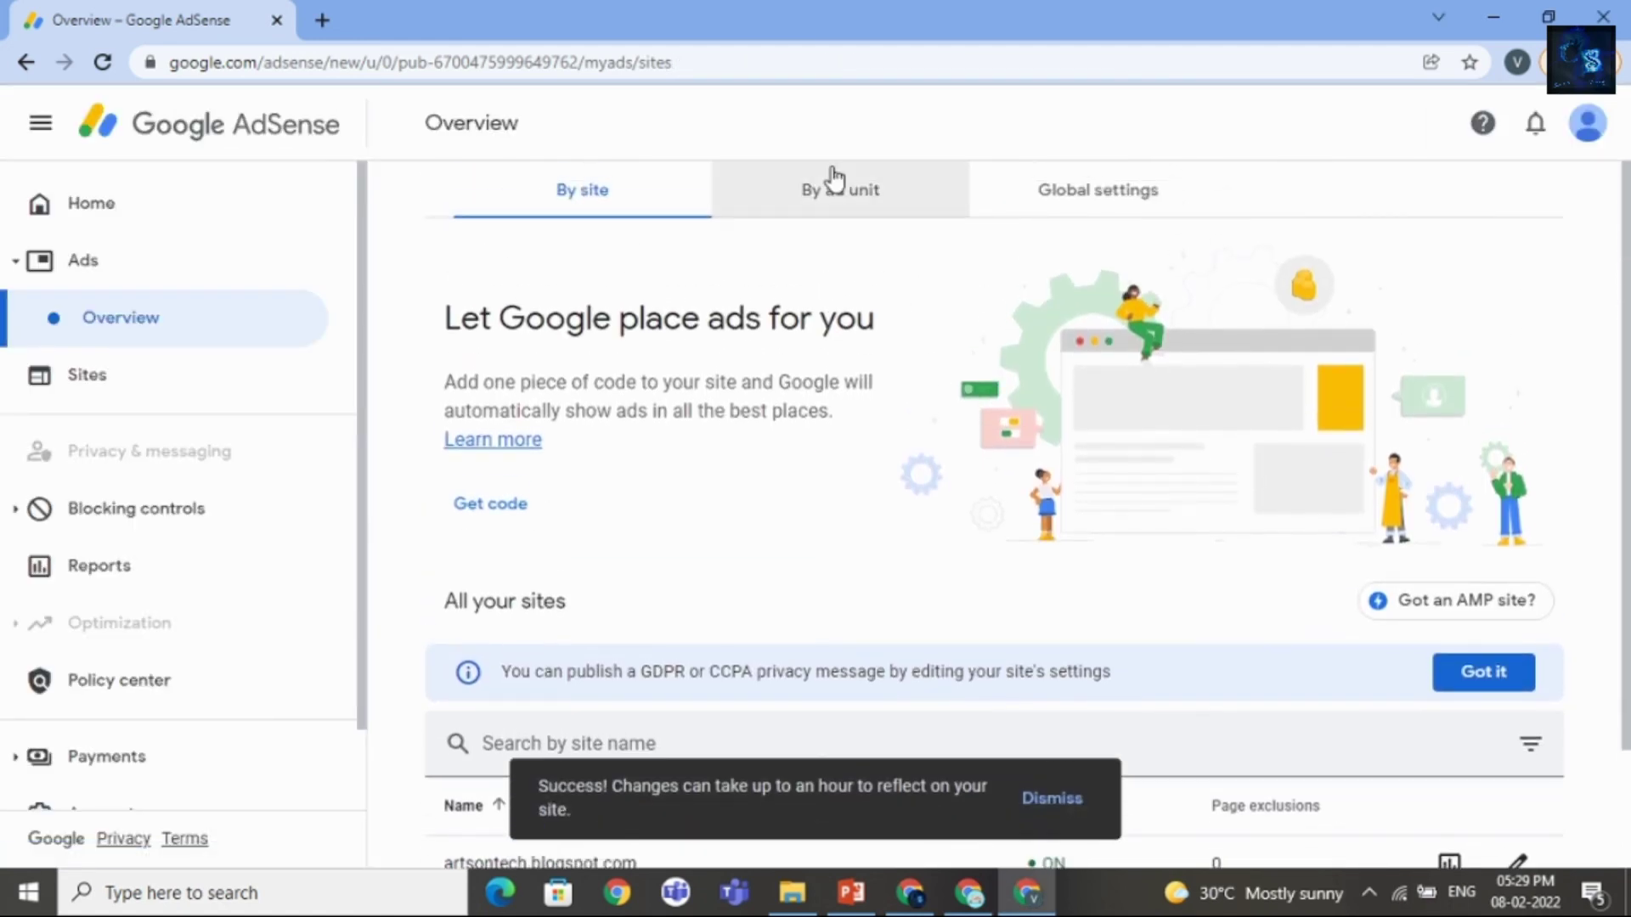
left_click(122, 369)
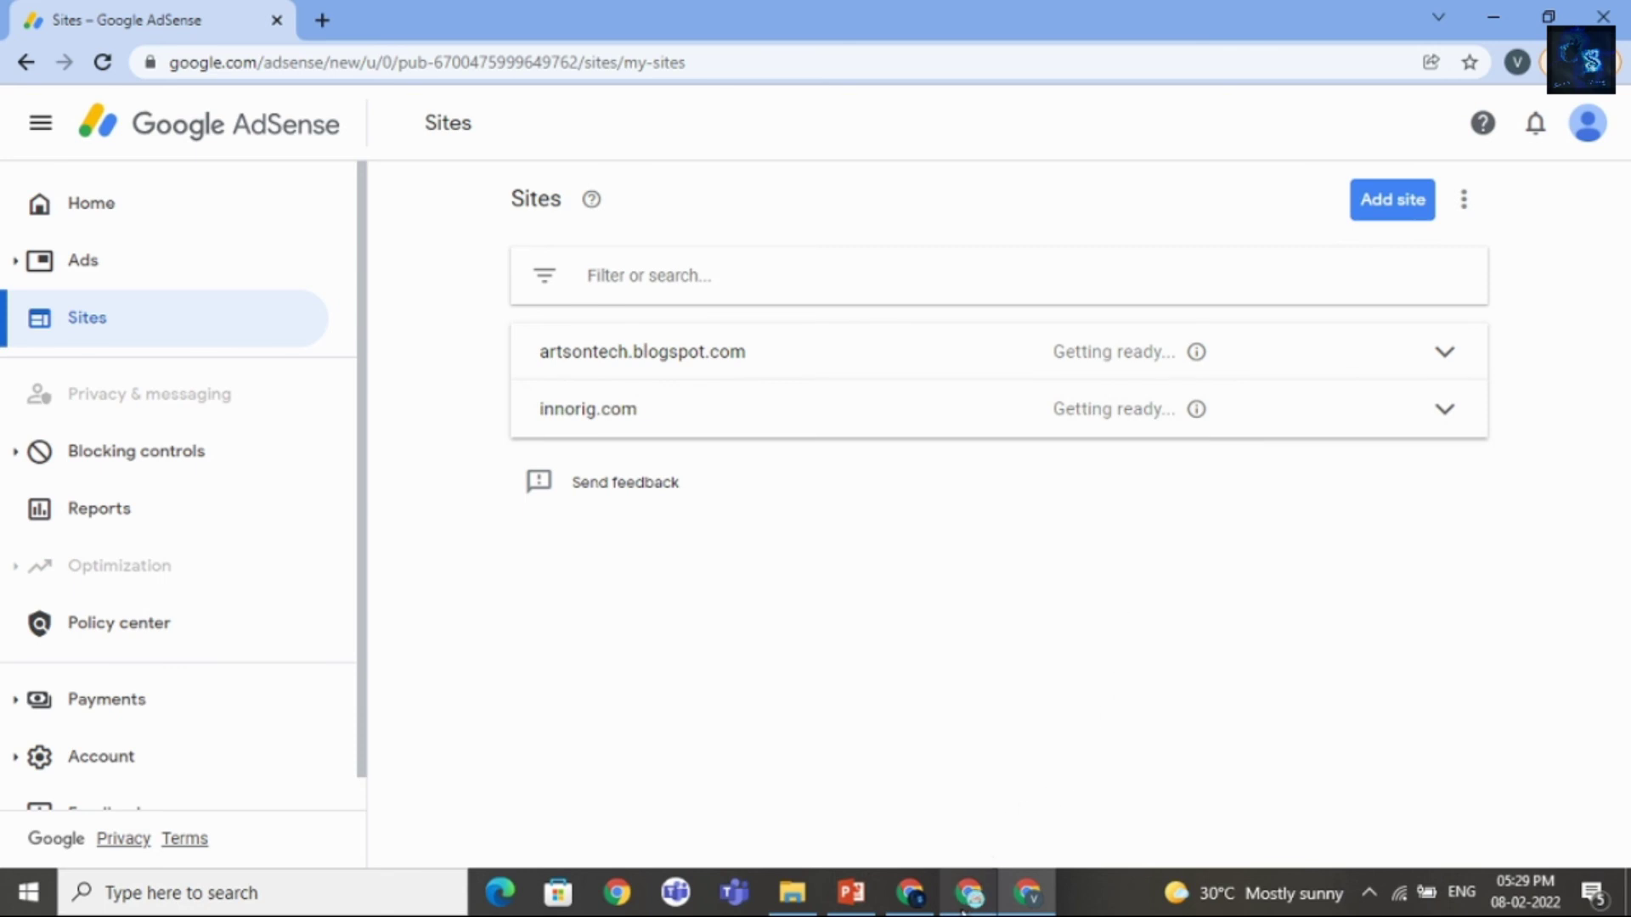
Step: Bring the other Chrome window forward and show the Dr. Health Factory blog tab
mouse_move(964, 911)
left_click(968, 790)
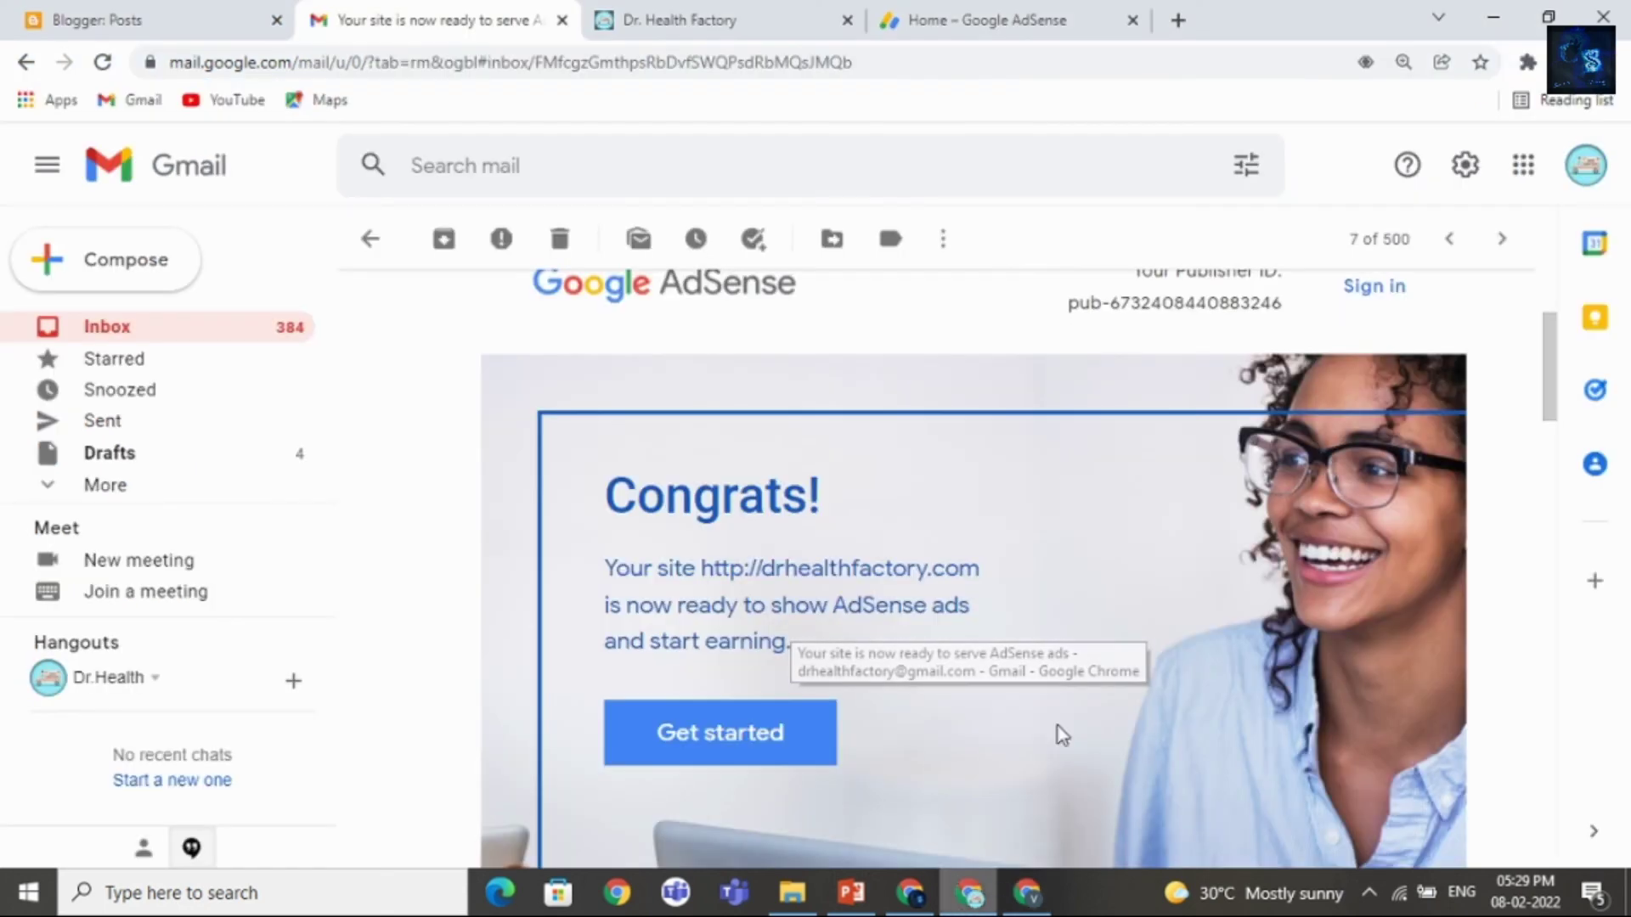
left_click(815, 18)
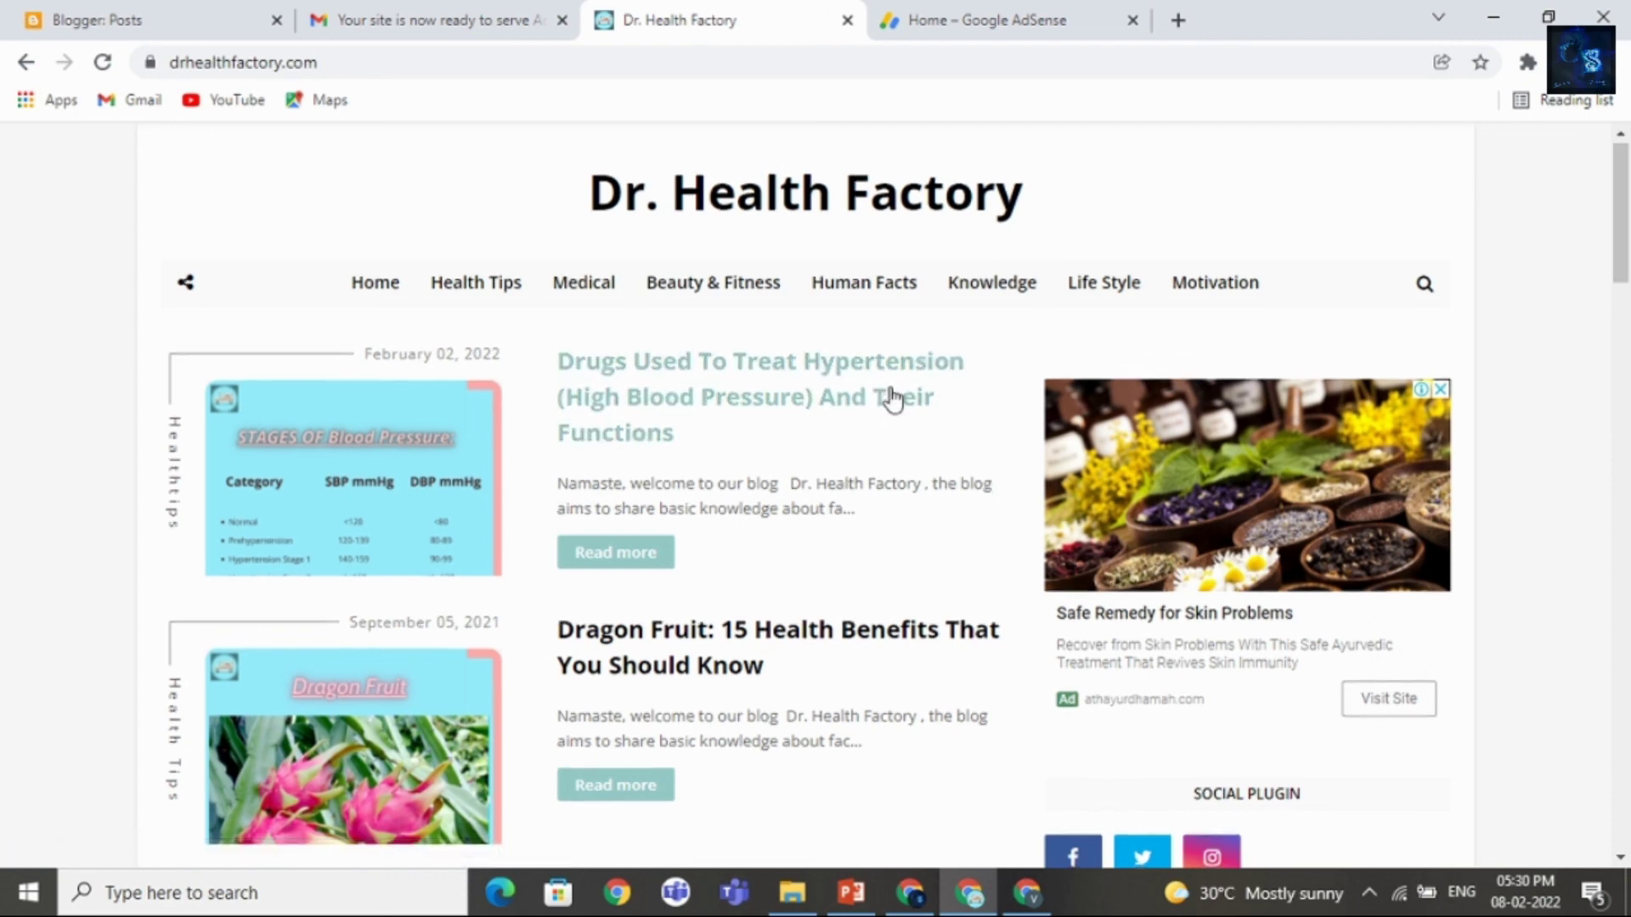
scroll(767, 529, "down", 4)
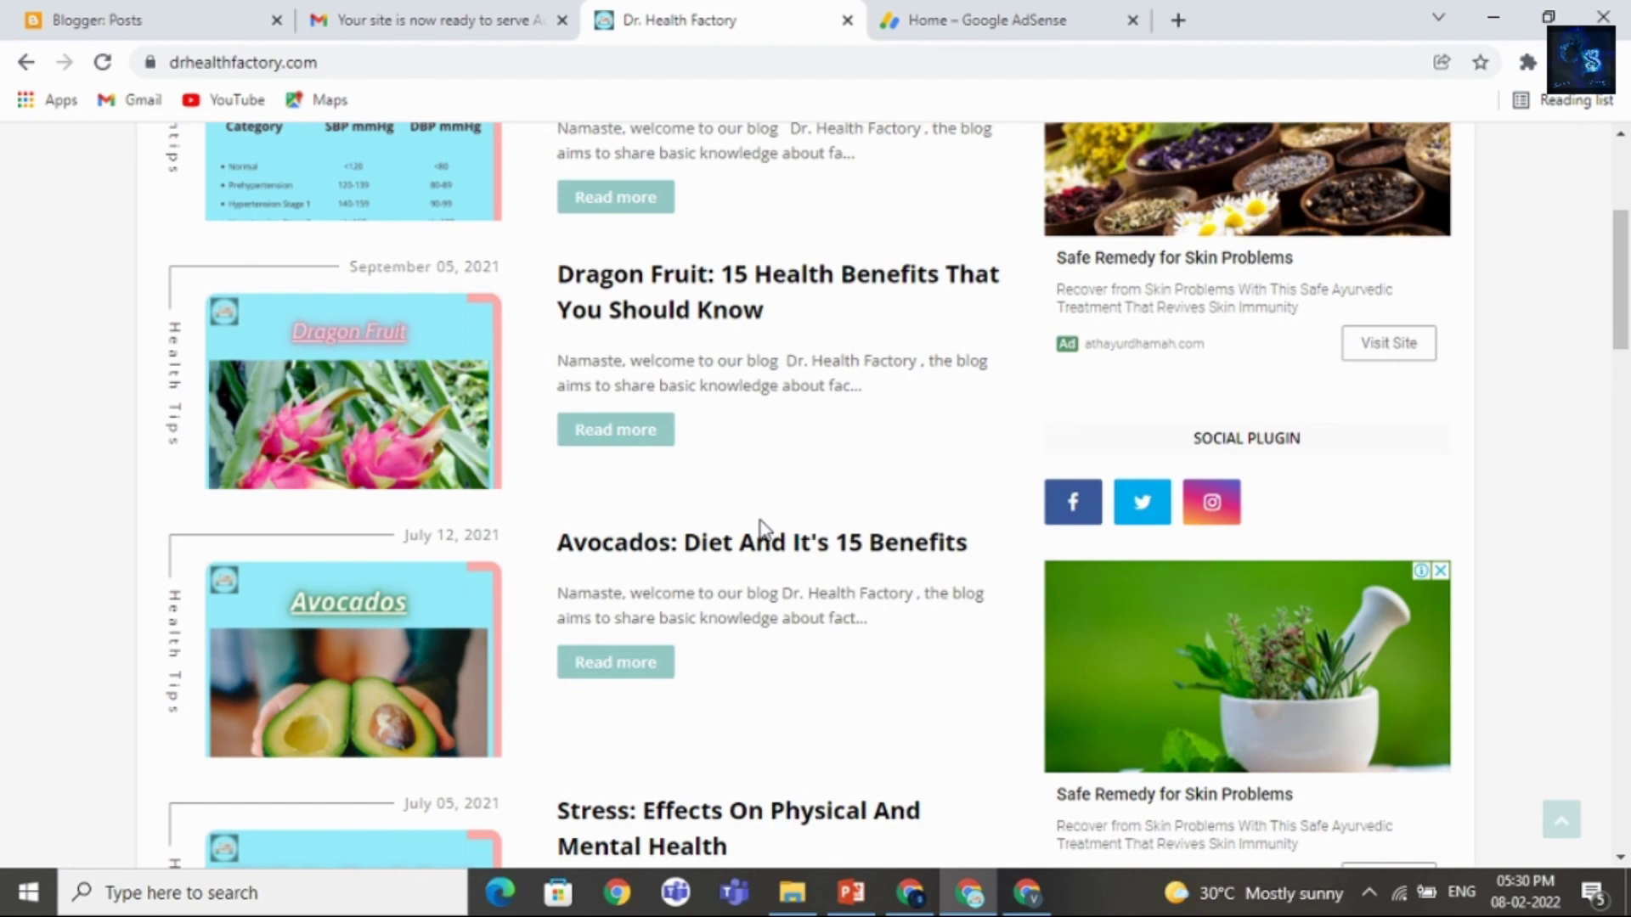
scroll(884, 476, "down", 15)
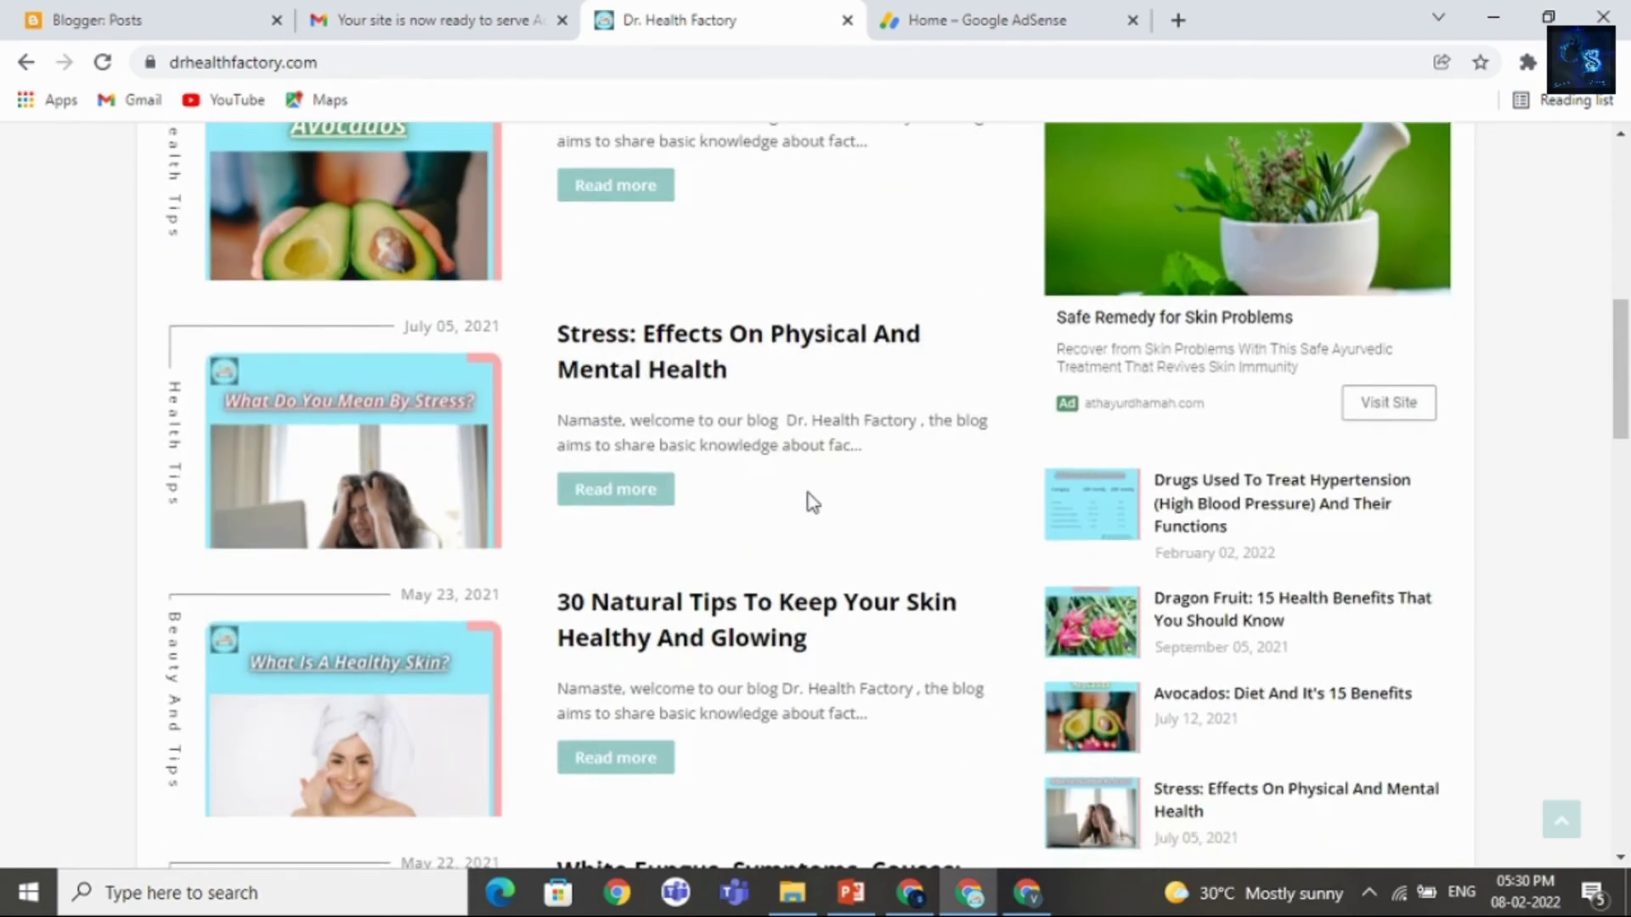
scroll(921, 469, "down", 3)
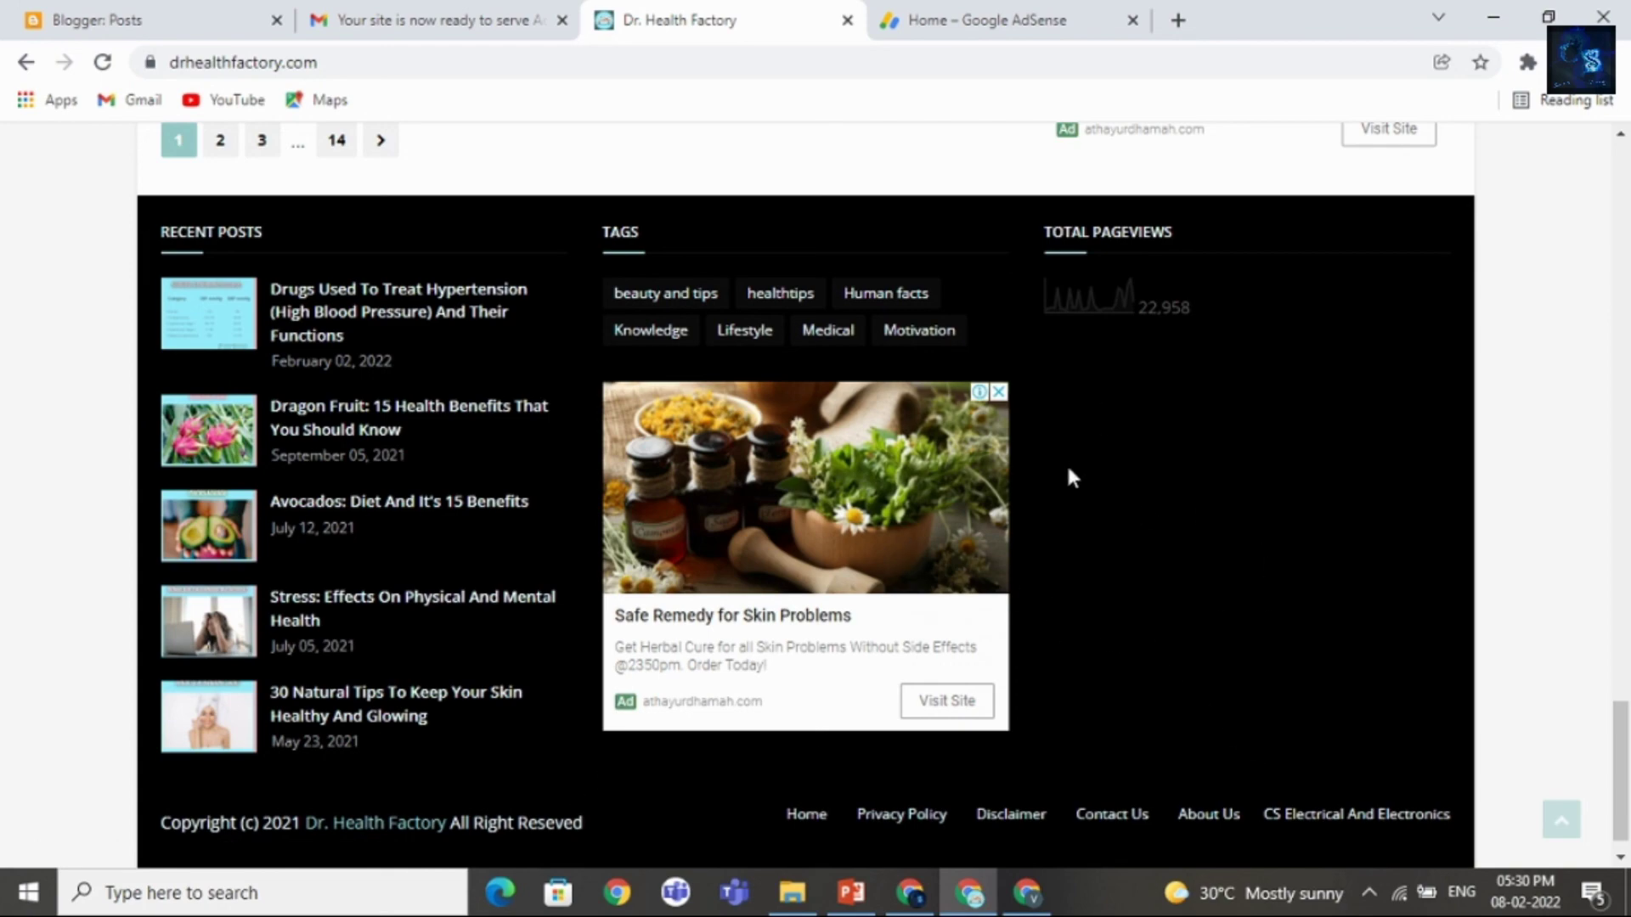
scroll(1092, 543, "up", 10)
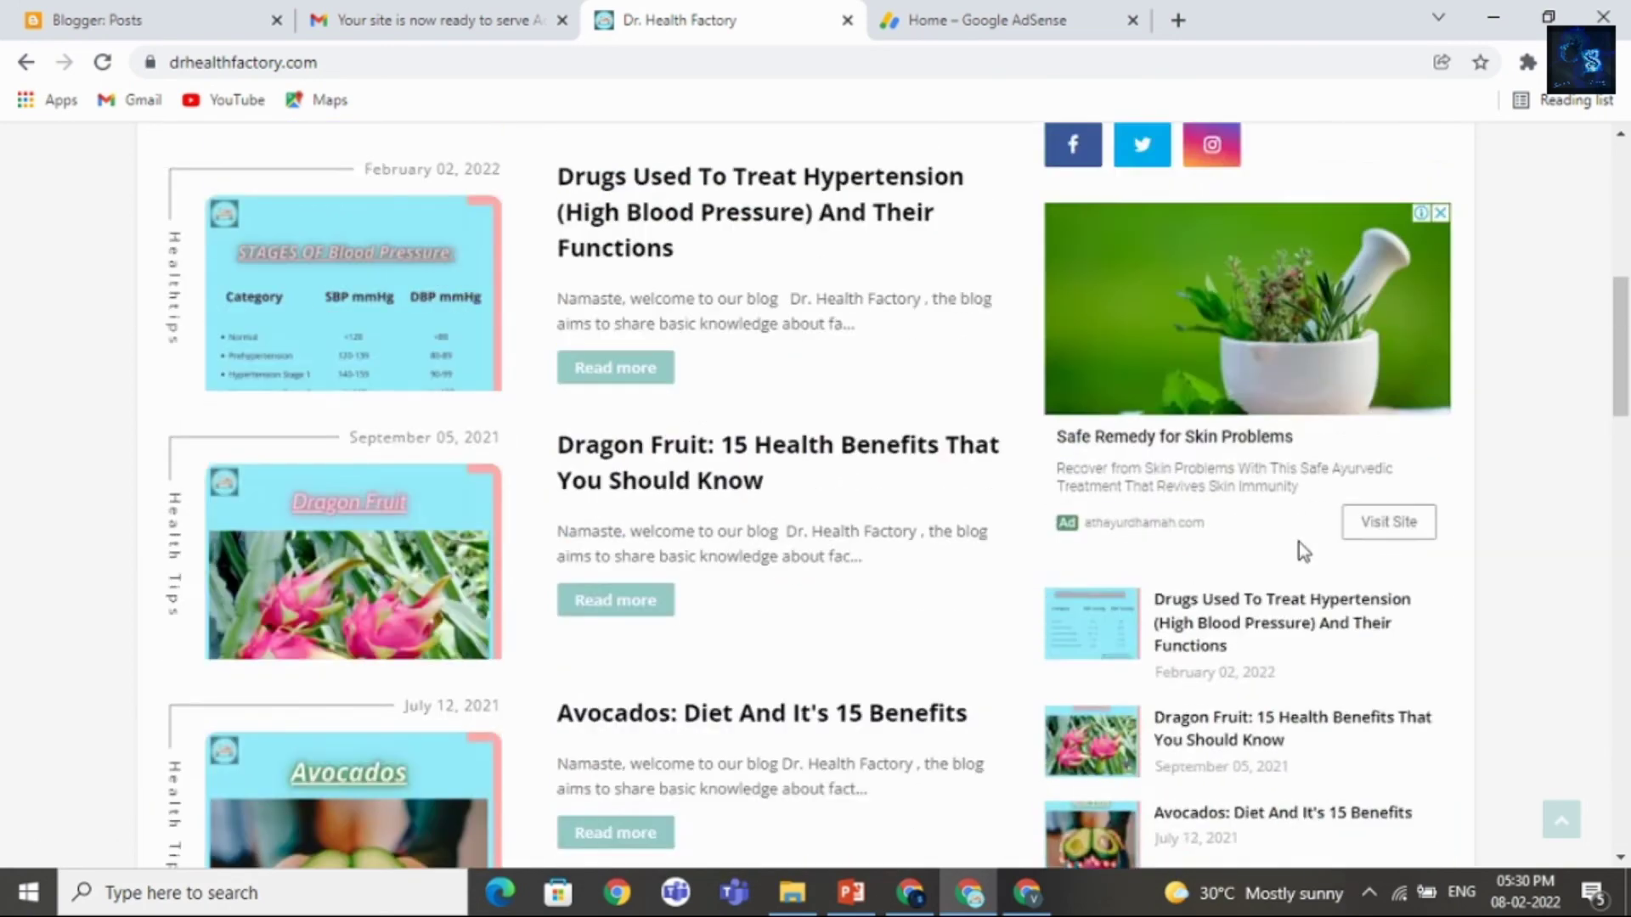
scroll(1085, 532, "up", 3)
scroll(1106, 450, "down", 7)
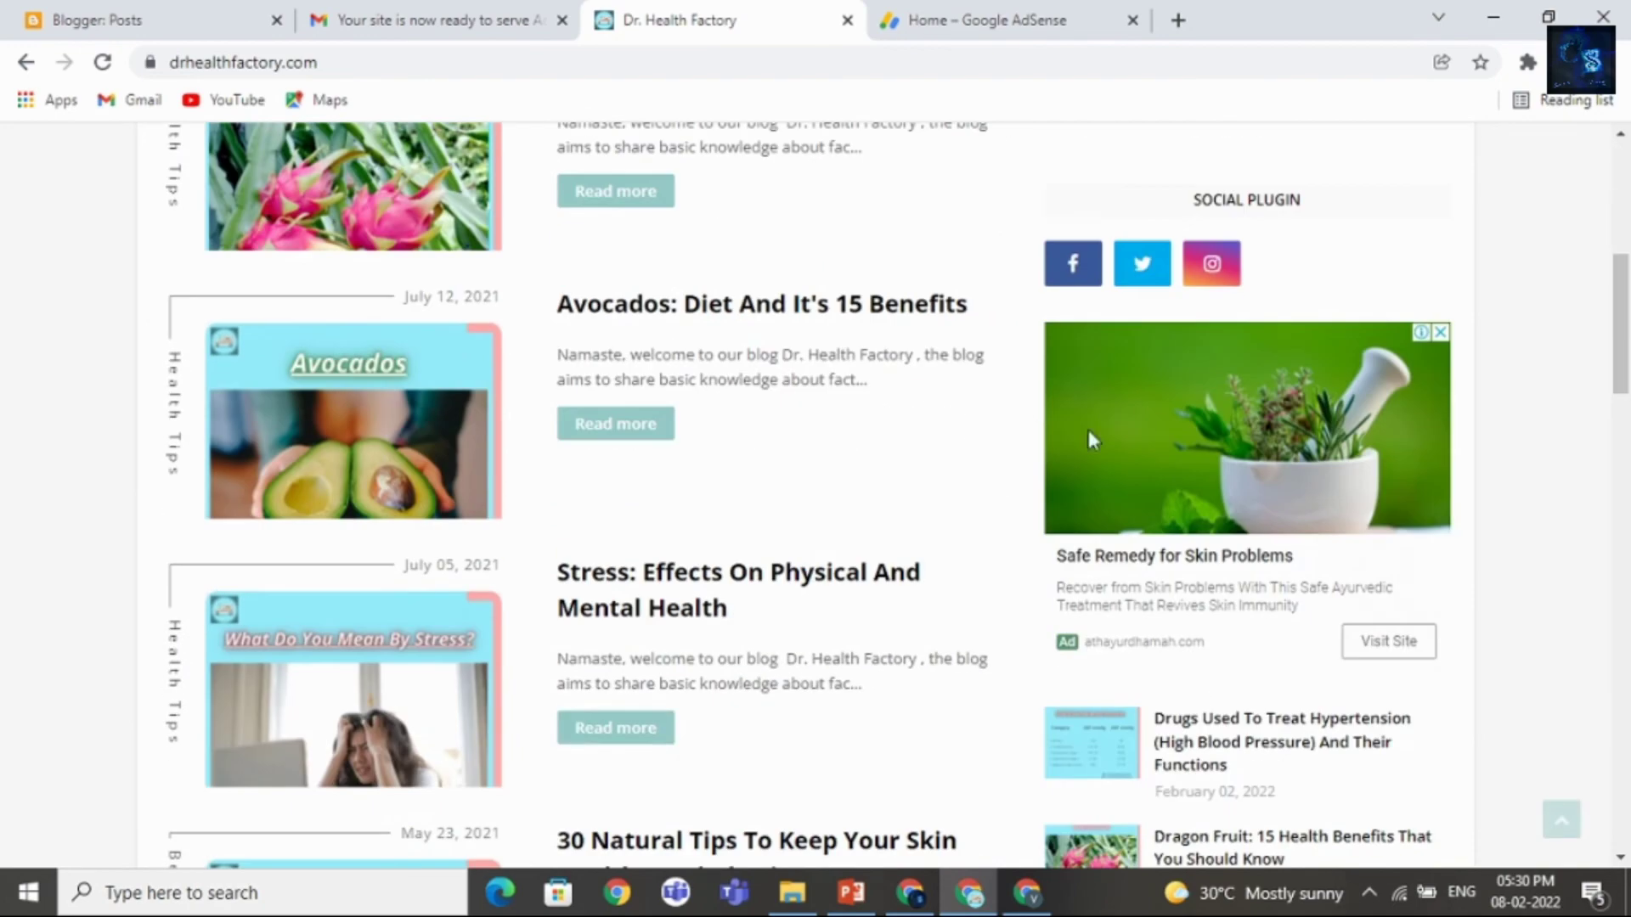
scroll(1104, 450, "up", 3)
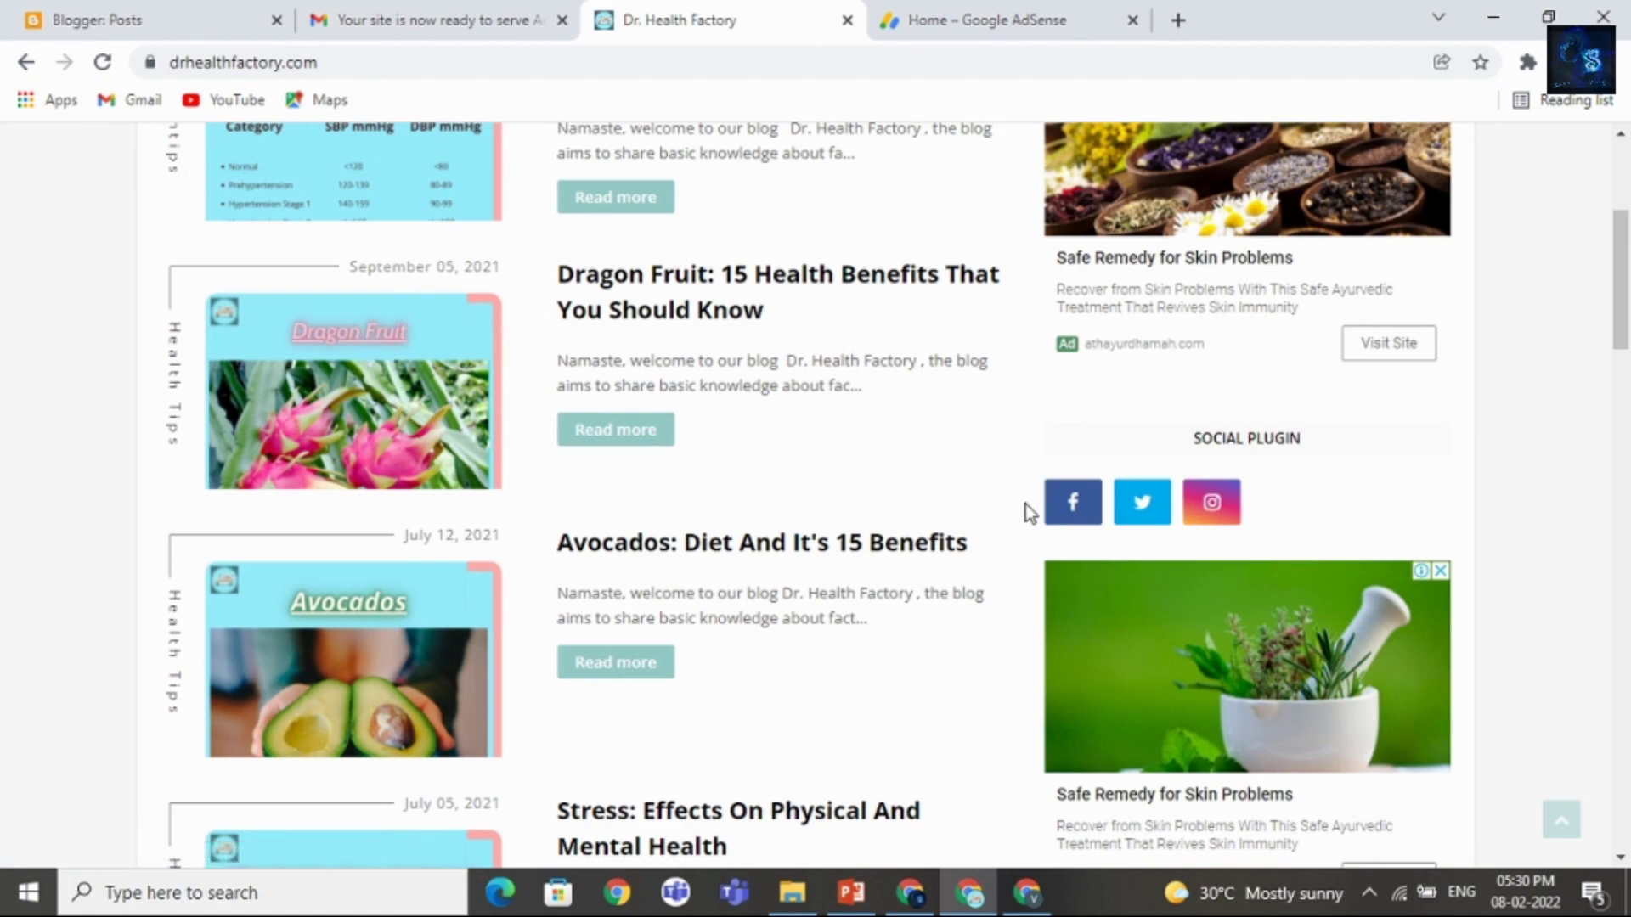
scroll(935, 475, "up", 5)
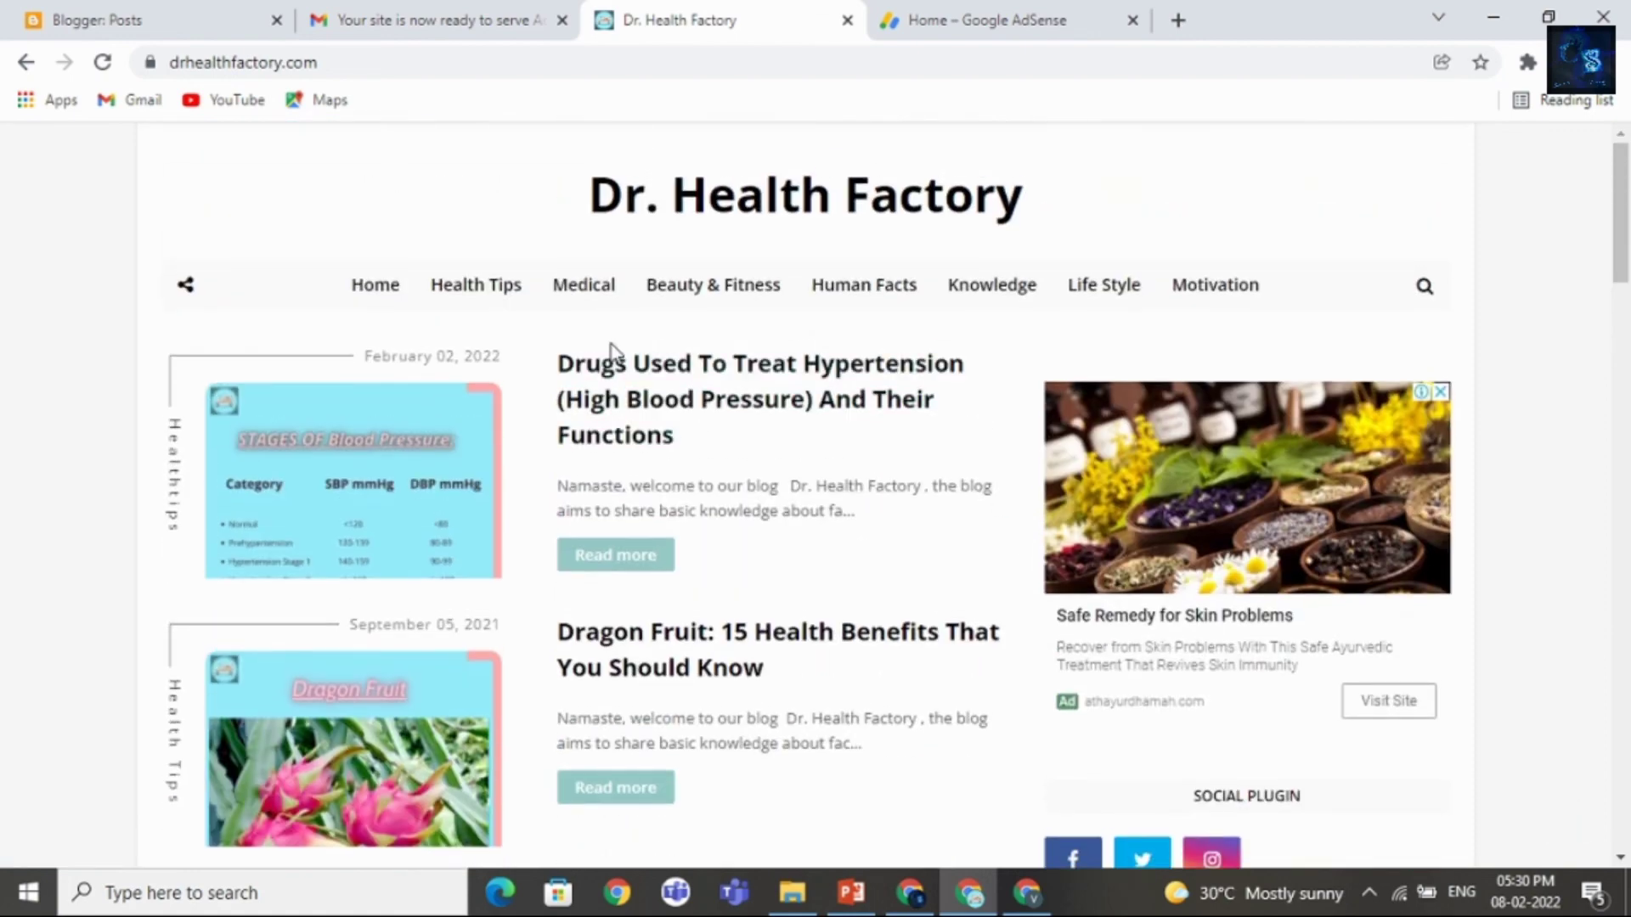